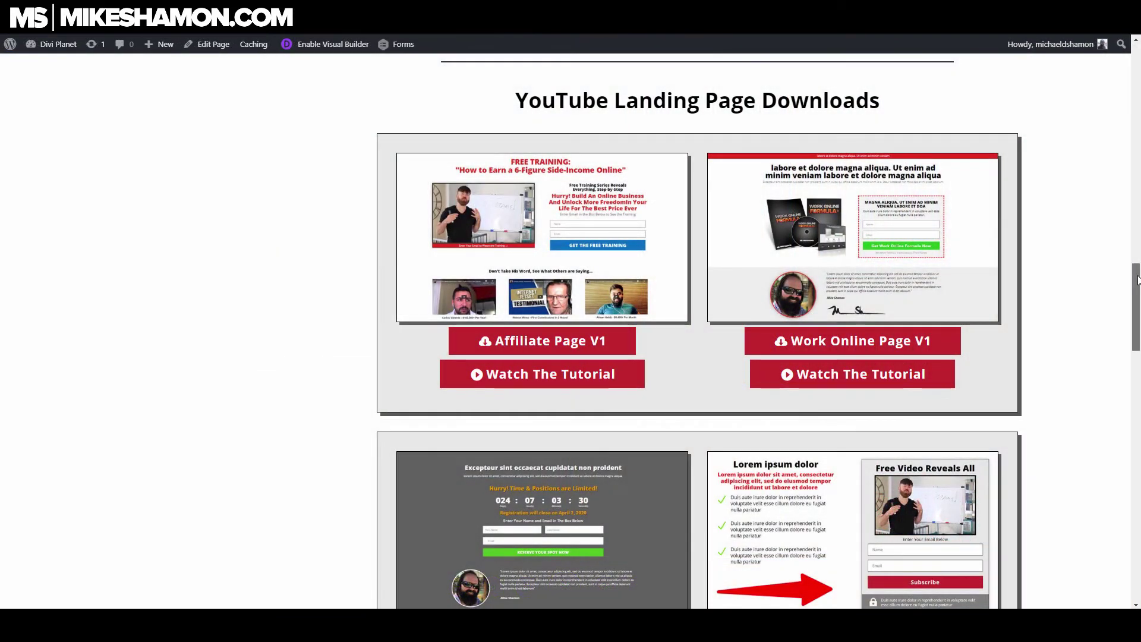
Scroll down the MikeShamon.com downloads page.
left_click_drag(1137, 280, 1139, 529)
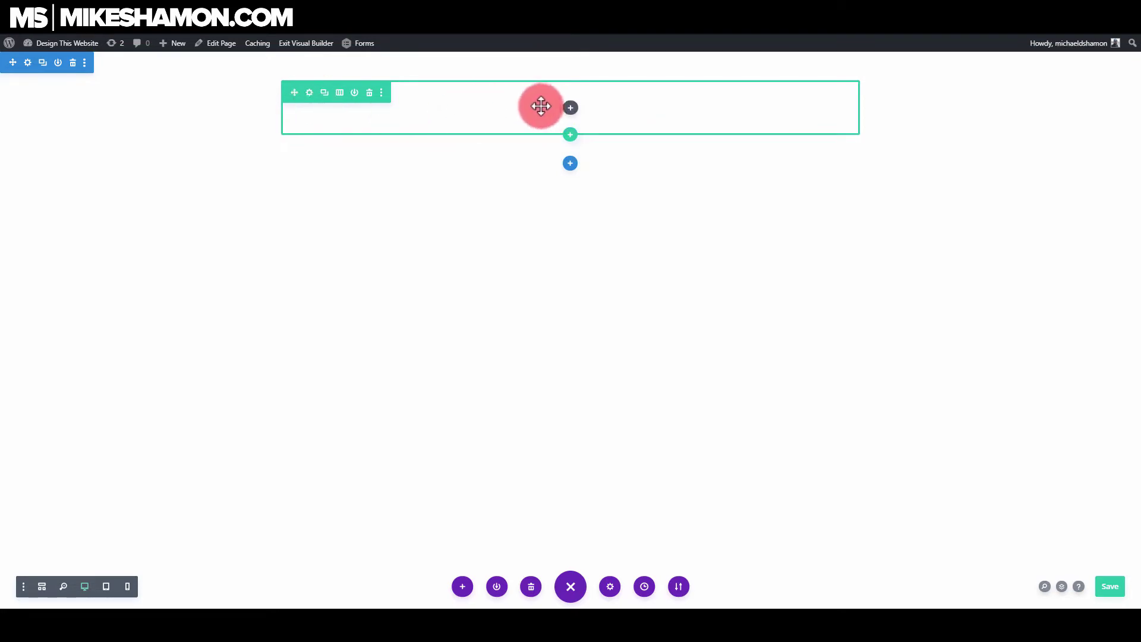
Insert a Text module into the empty row by searching 'tex'.
left_click(574, 116)
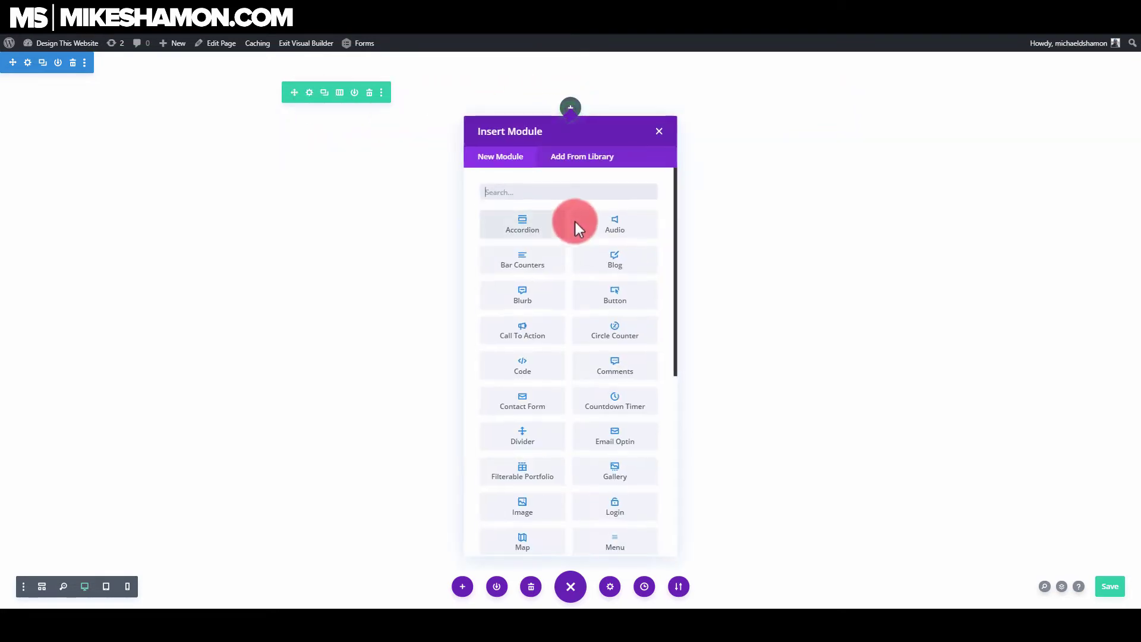
left_click(576, 190)
type("tex")
left_click(522, 225)
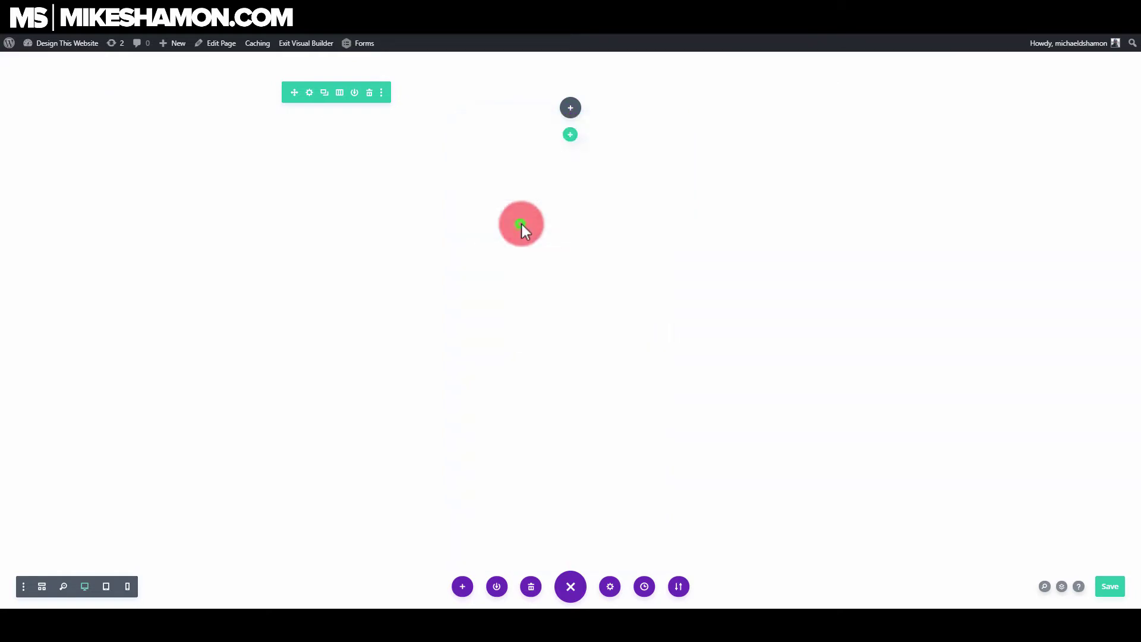
Replace its default text with the Lorem ipsum paragraph and duplicate the module.
key("ctrl+a")
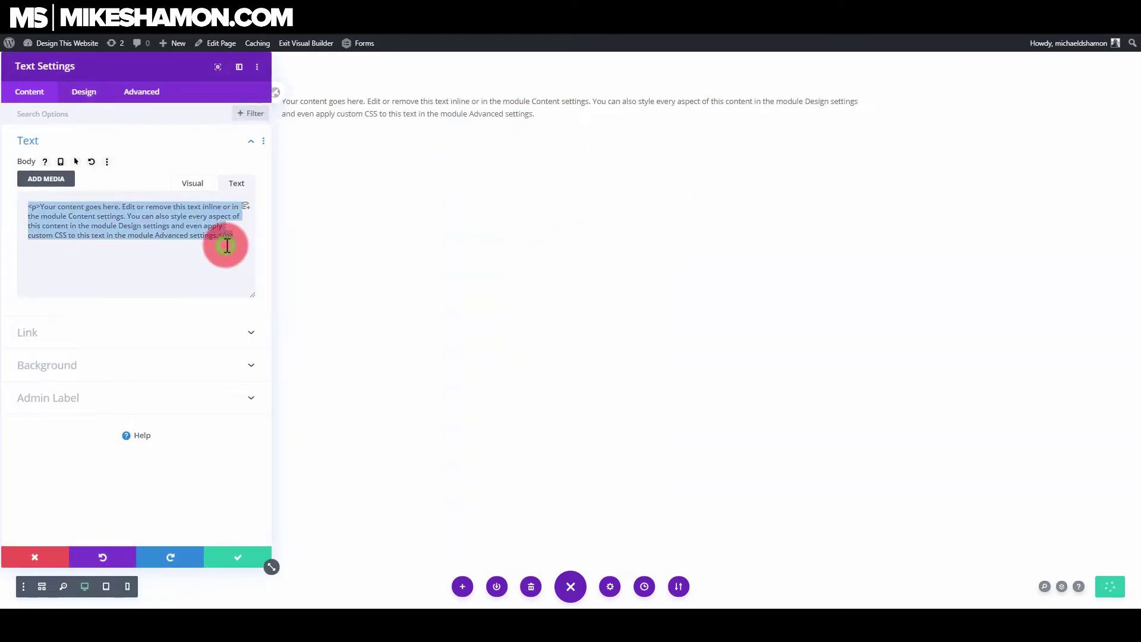
type("Duis aute irure dolor in reprehenderit in voluptate velit esse cillum dolore eu fugiat nulla pariatur. Excepteur sint occaecat cupidatat non proident, sunt in culpa qui officia deserunt mollit anim id est laborum.")
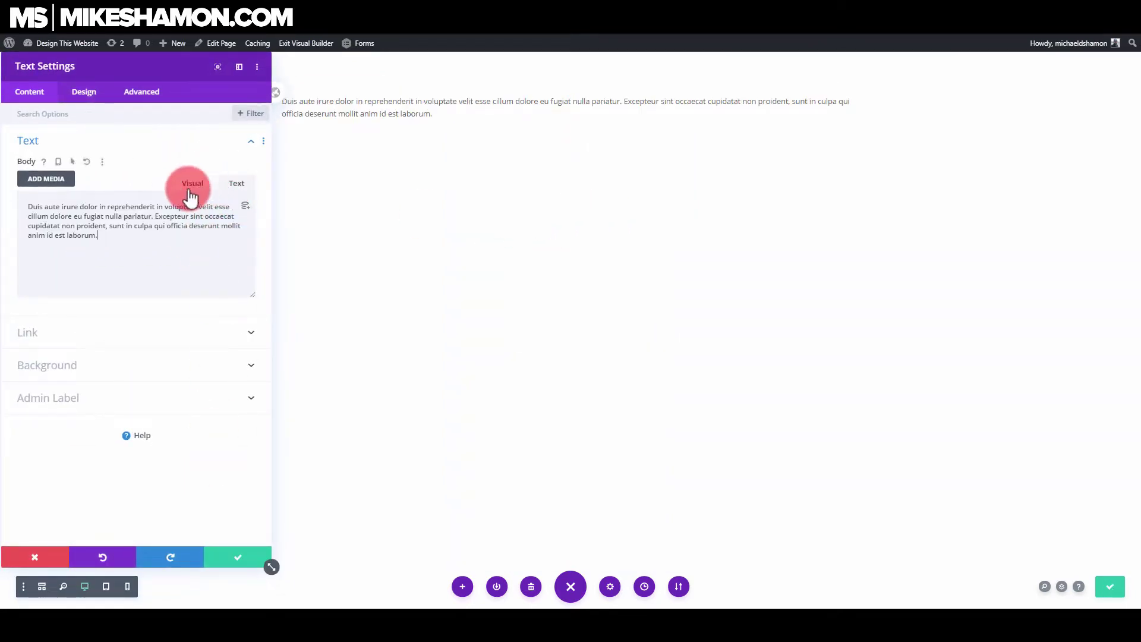
left_click(245, 554)
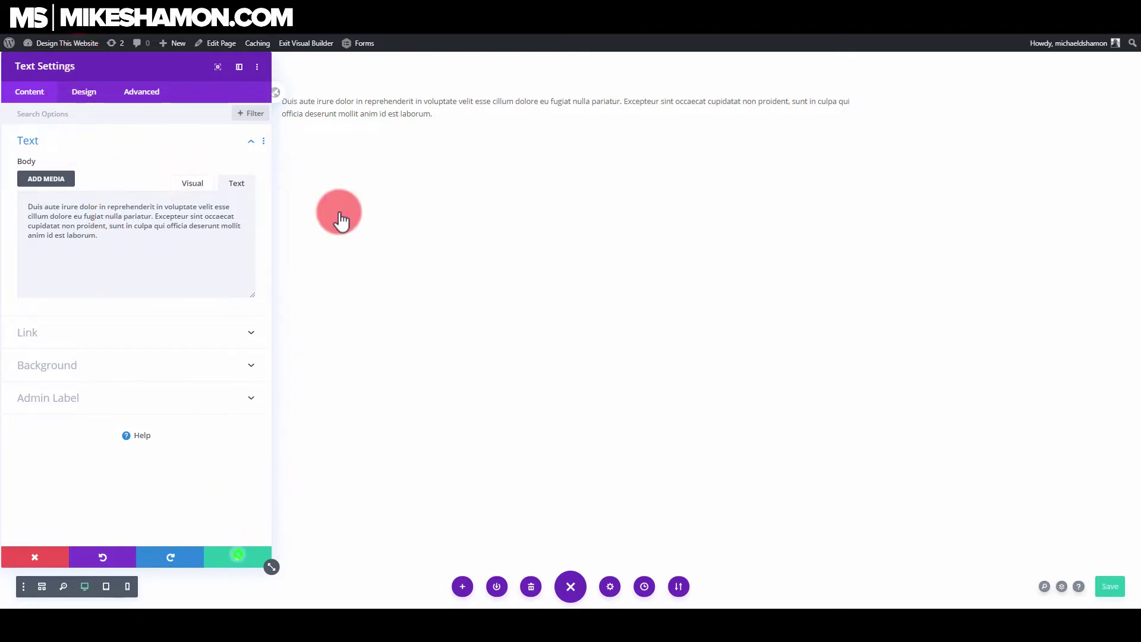
left_click(567, 123)
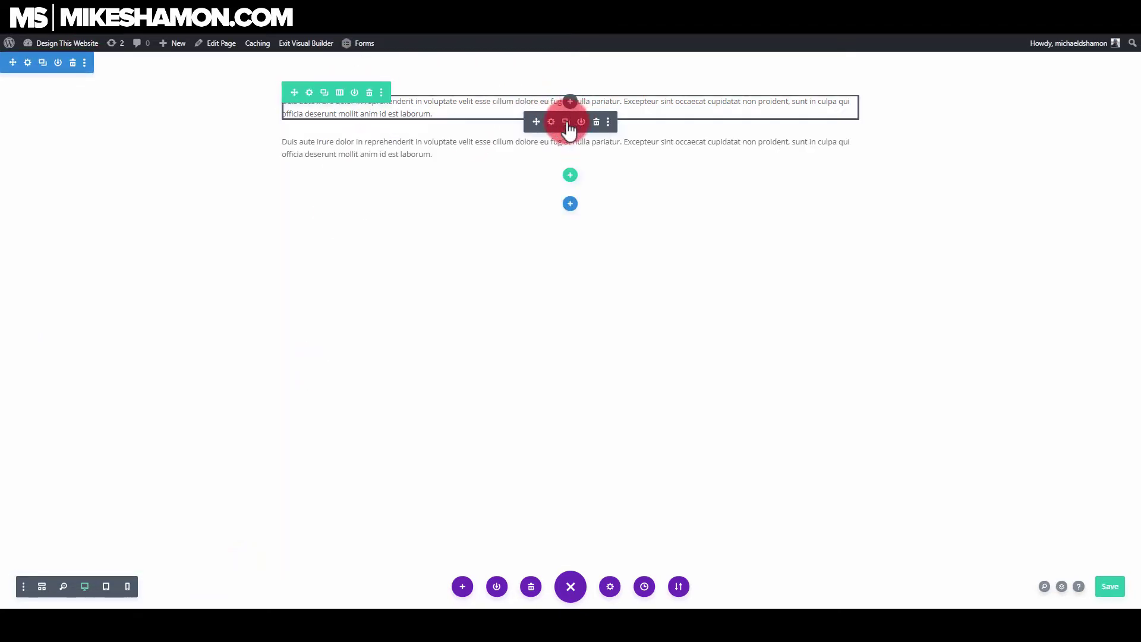
left_click(552, 125)
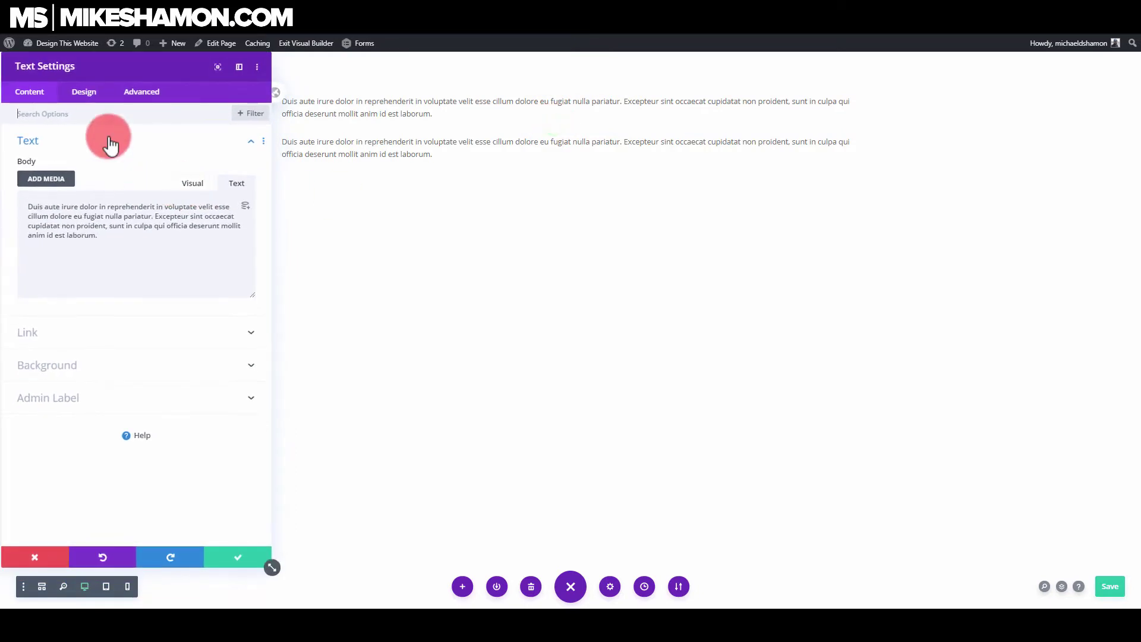
Style the first paragraph Ultra Bold at 40px with 1em line height.
left_click(84, 92)
left_click(77, 143)
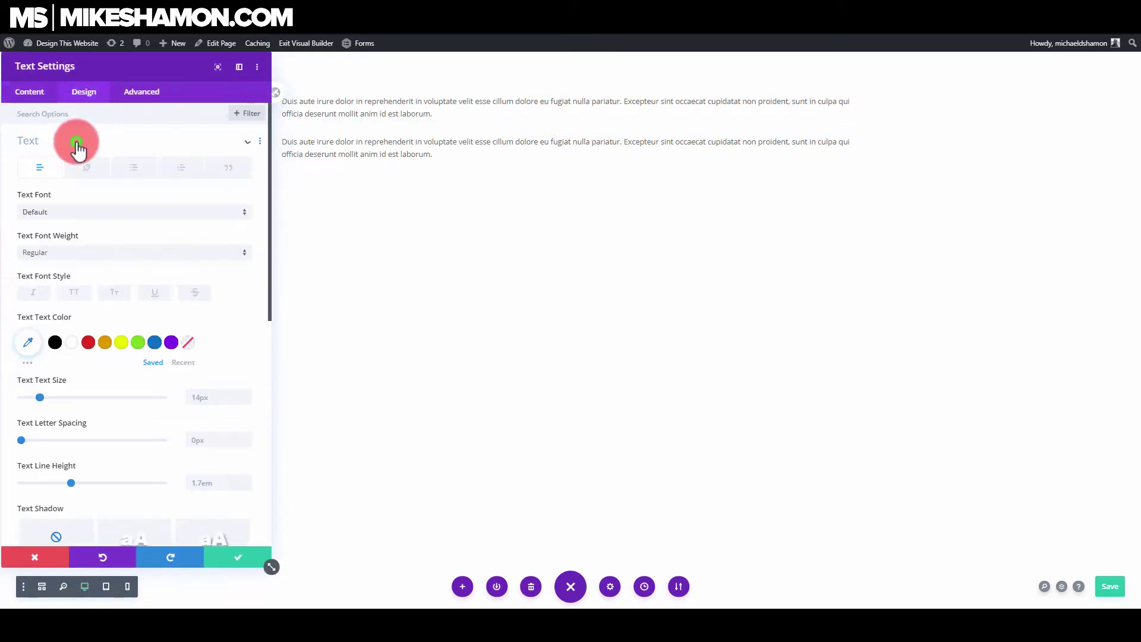
left_click(61, 254)
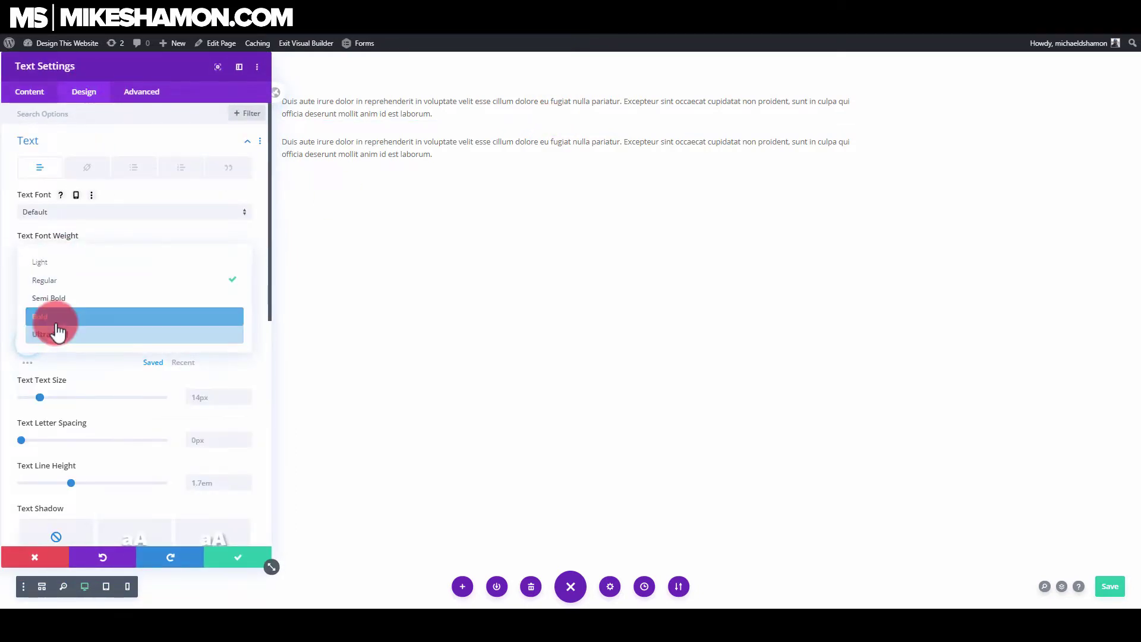
left_click(49, 331)
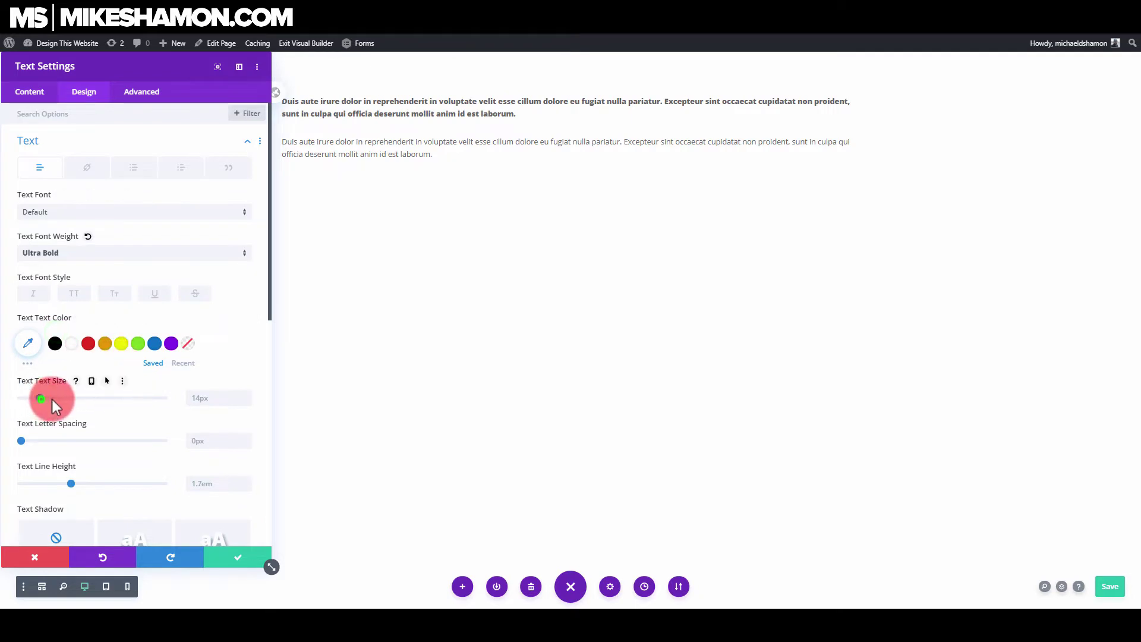
left_click_drag(51, 399, 76, 398)
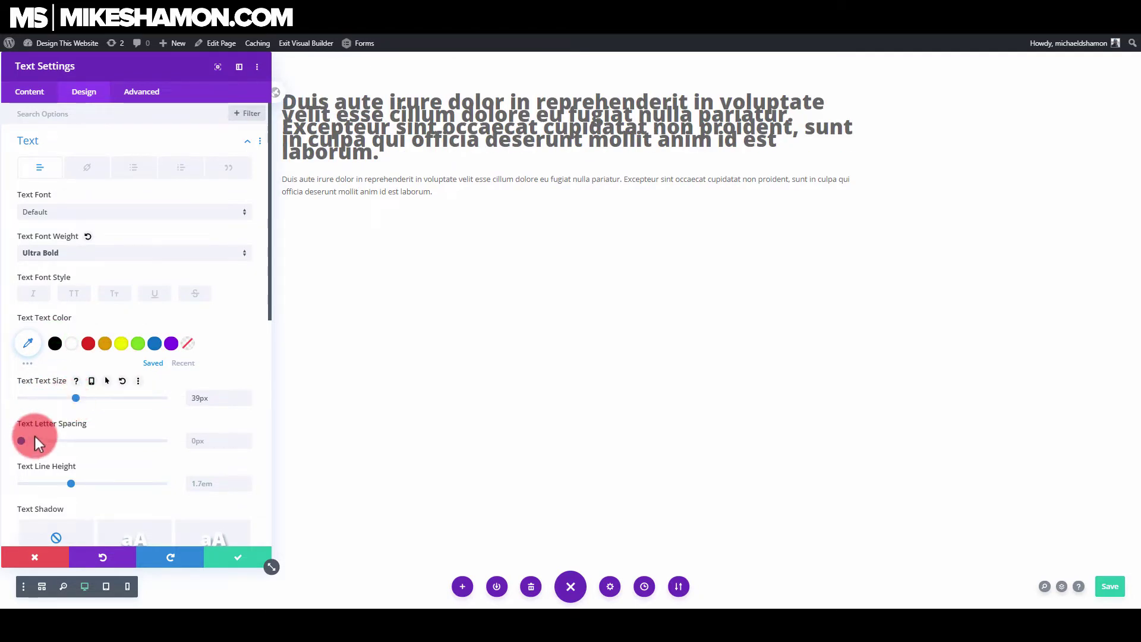
mouse_move(24, 443)
left_mouse_down()
mouse_move(39, 443)
mouse_move(24, 449)
left_mouse_up()
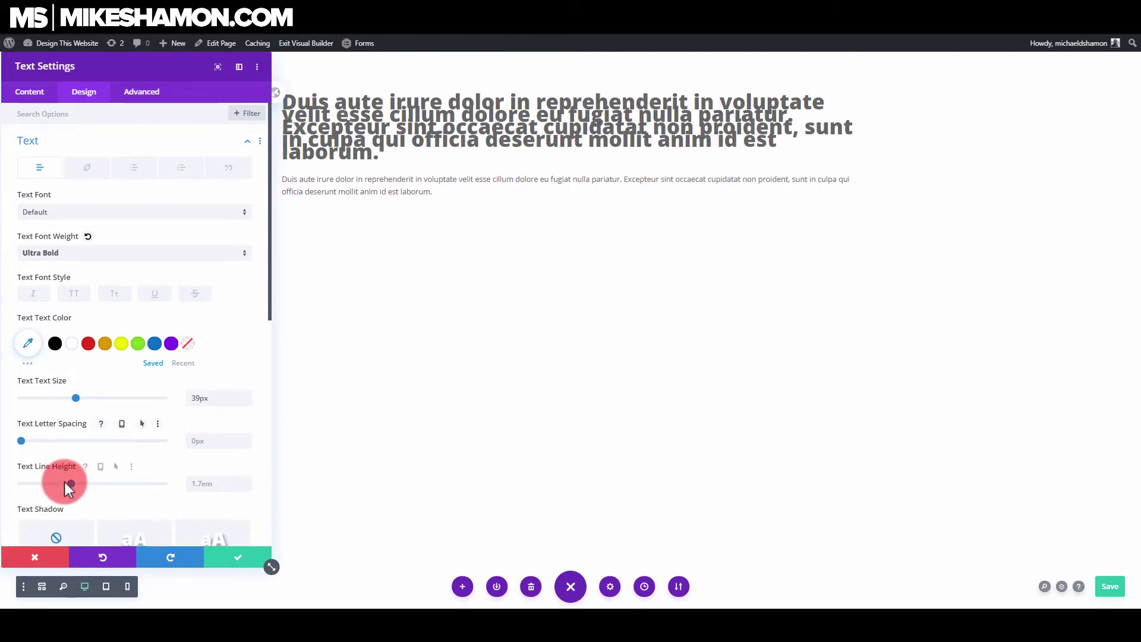
left_click_drag(64, 481, 21, 487)
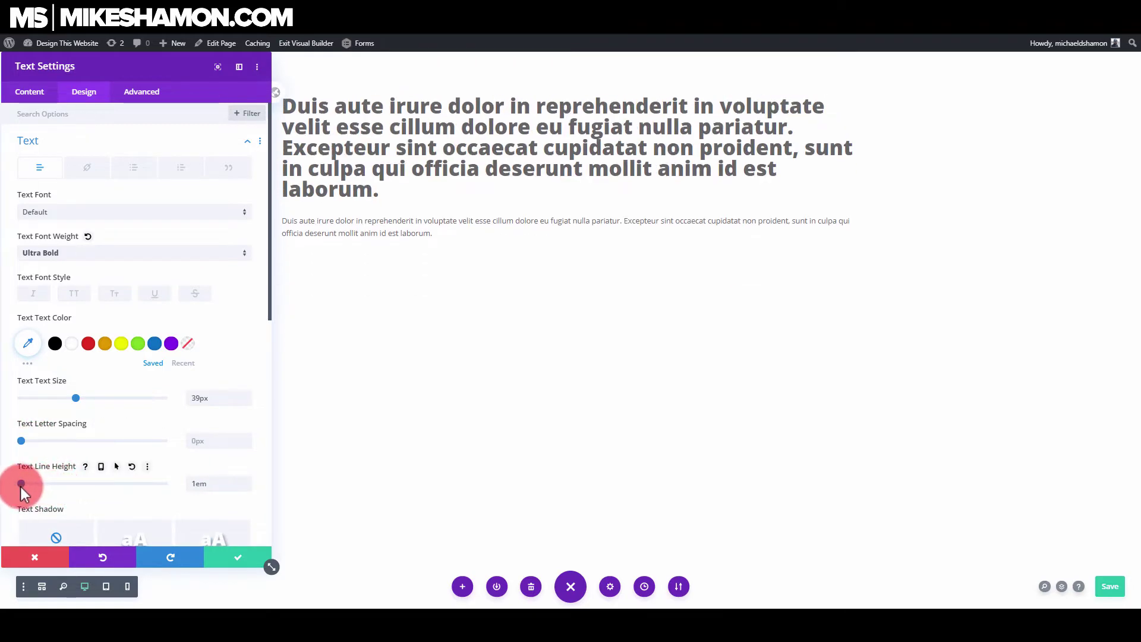
mouse_move(77, 400)
left_mouse_down()
mouse_move(65, 397)
mouse_move(78, 398)
left_mouse_up()
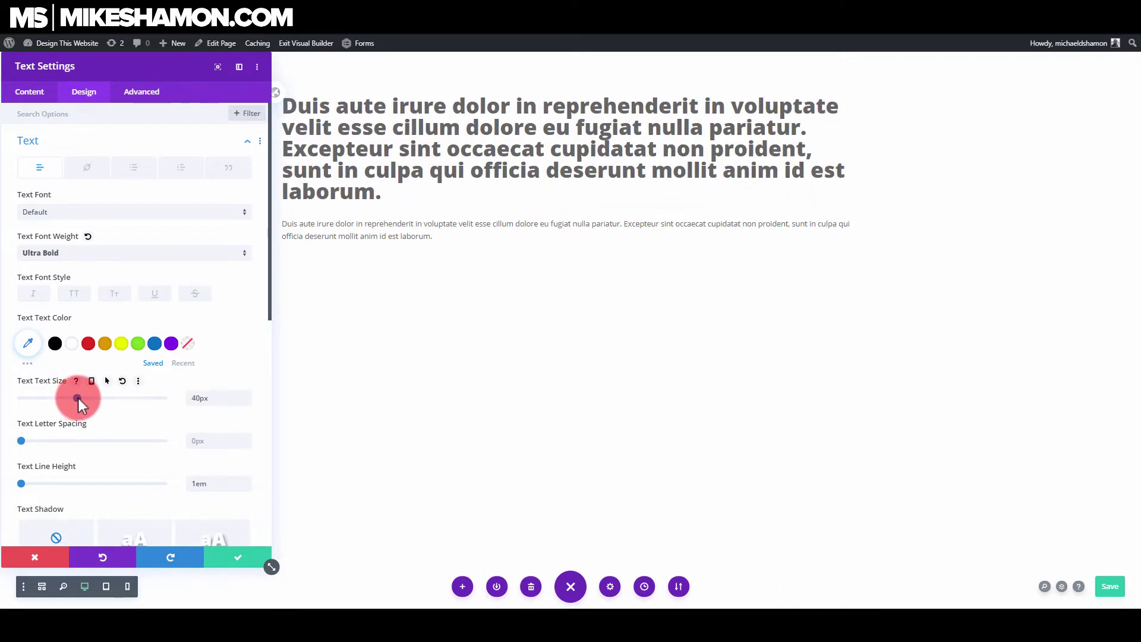
Delete the heading text after 'cillum'.
left_click(29, 91)
left_click(56, 148)
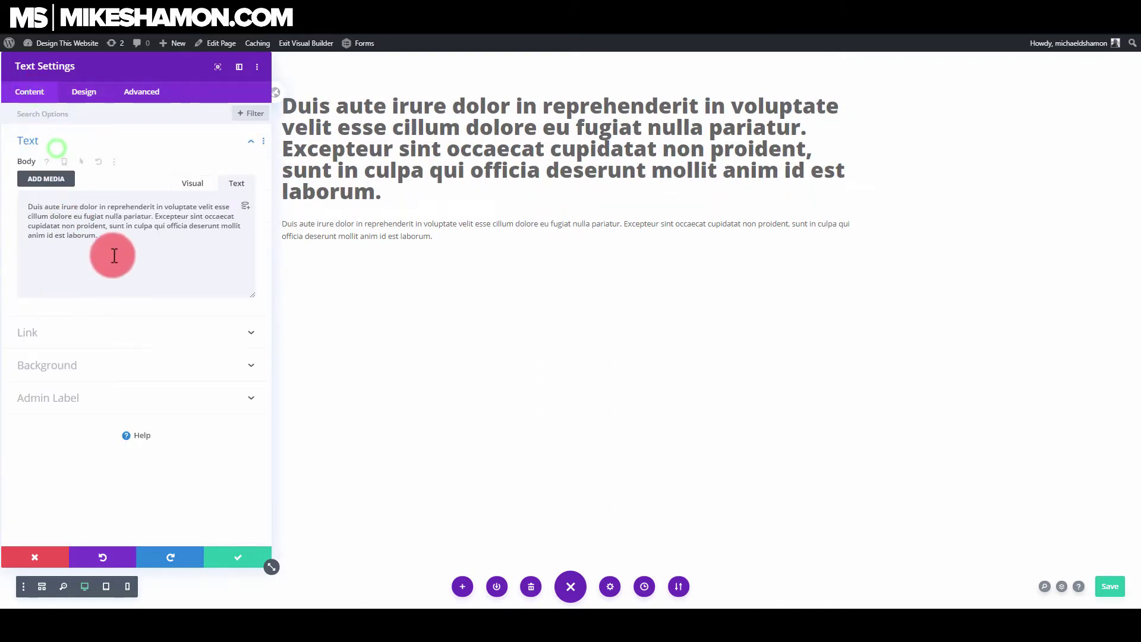
left_click_drag(114, 255, 50, 217)
key("BackSpace")
Set the second paragraph's text size to 21px with 1.2em line height.
left_click(229, 559)
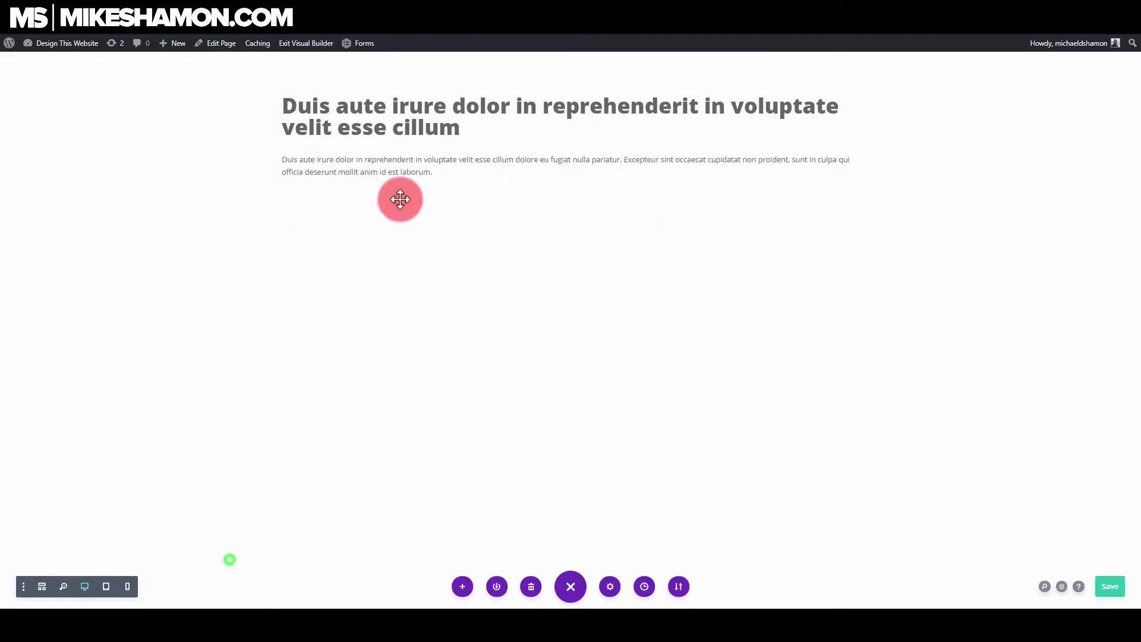
left_click(552, 160)
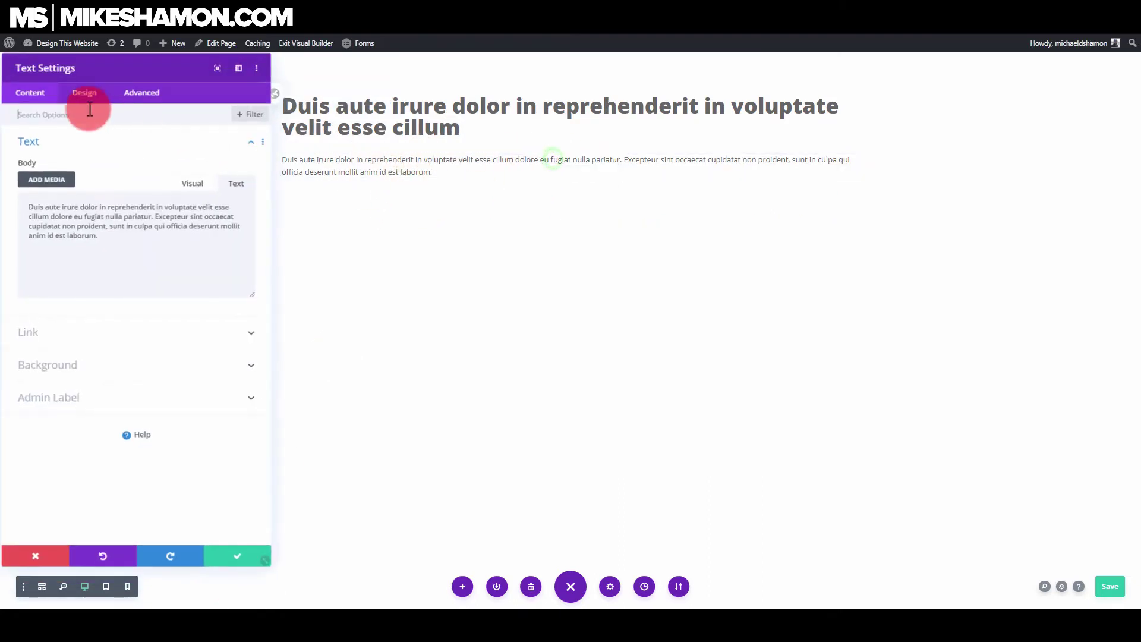
left_click(84, 92)
left_click(64, 147)
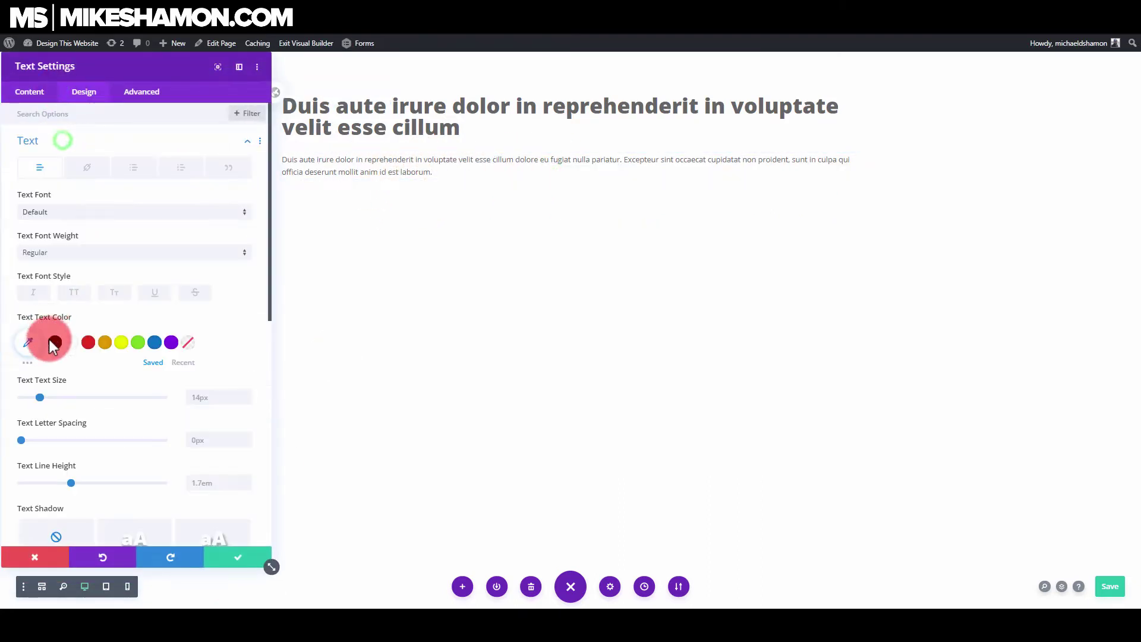
left_click_drag(42, 397, 50, 397)
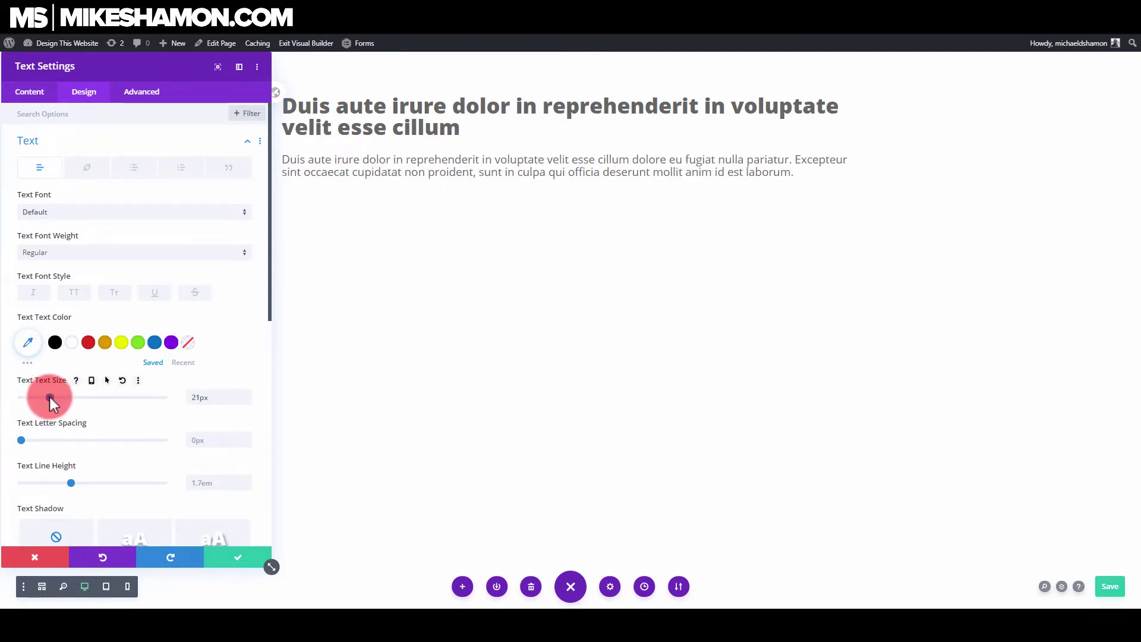
left_click_drag(71, 482, 33, 483)
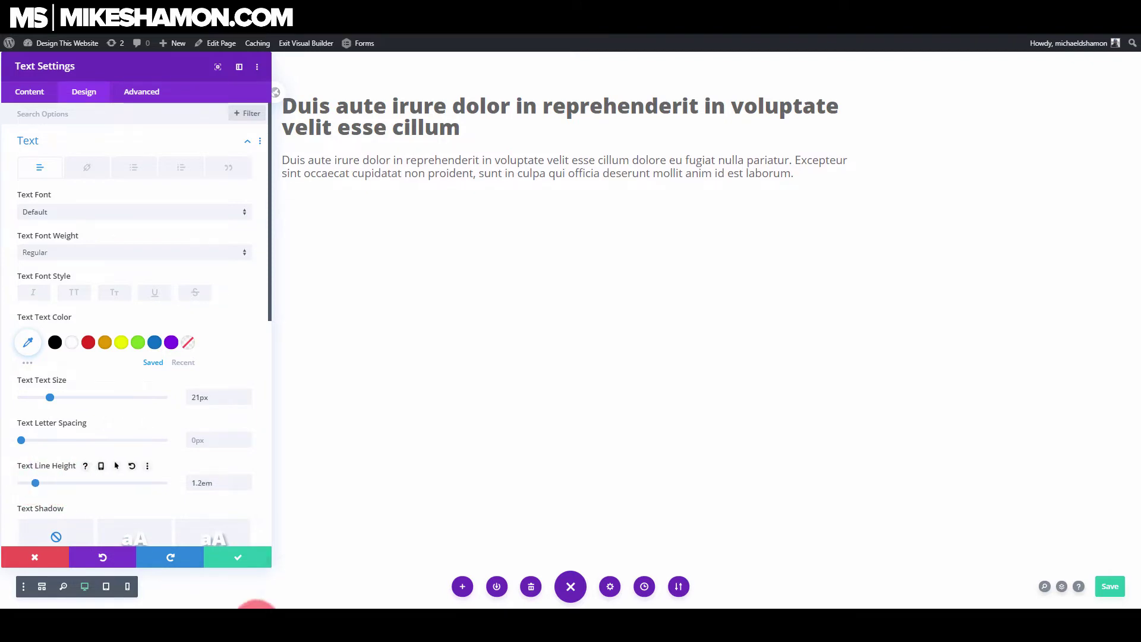
left_click(76, 141)
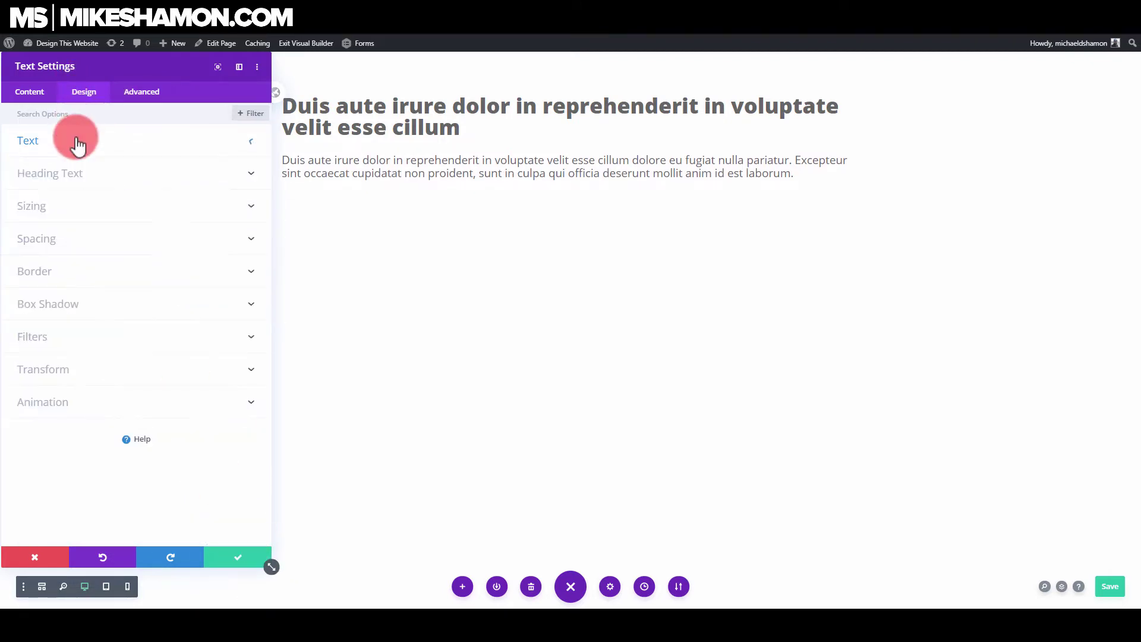
Give the paragraph 0px margins and 0px top padding.
left_click(42, 240)
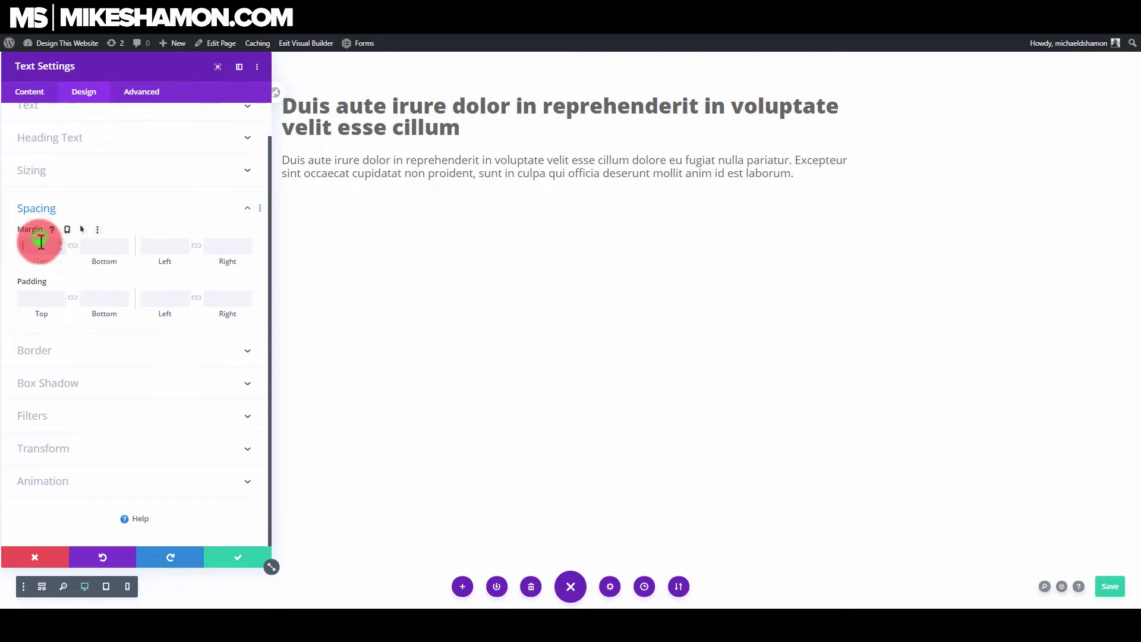
type("0px")
left_click(72, 246)
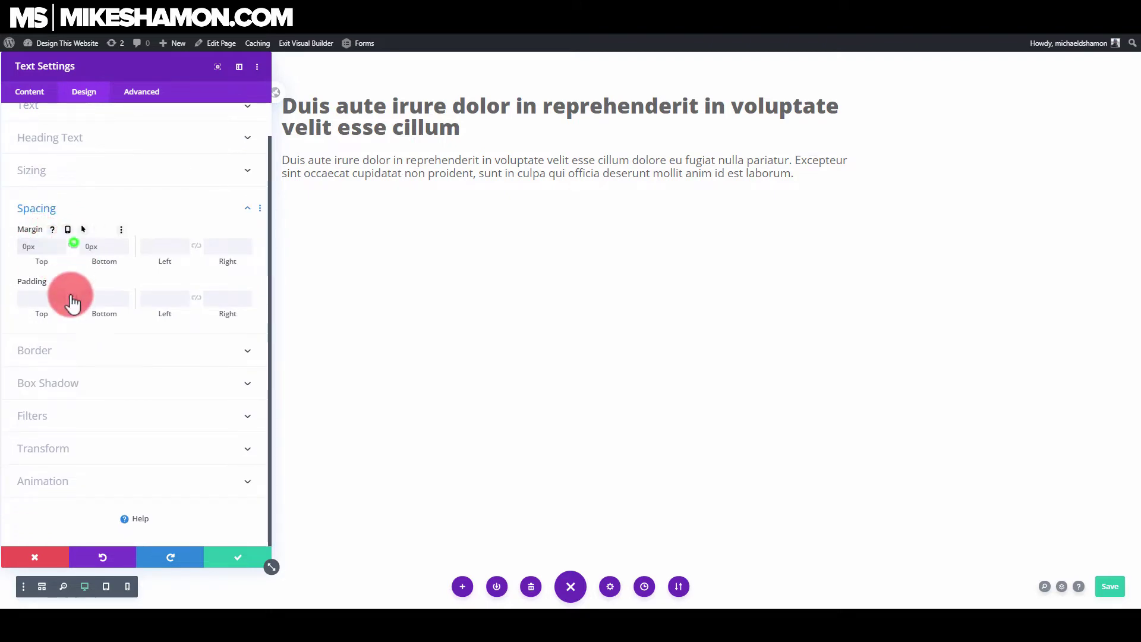
left_click(55, 300)
type("0px")
left_click_drag(92, 304, 82, 302)
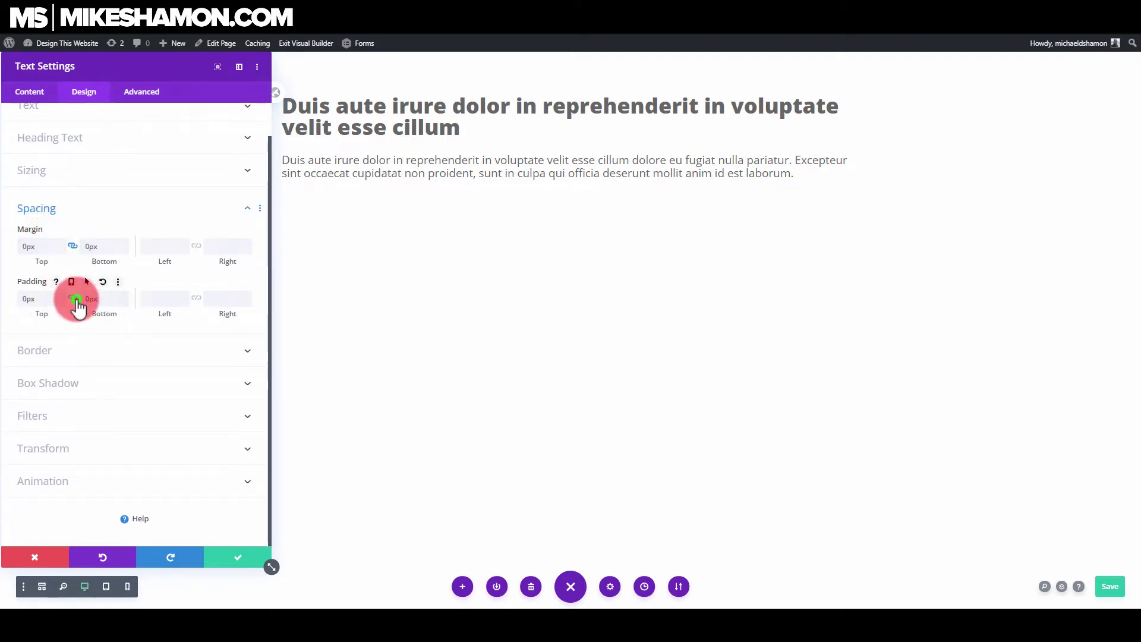
left_click(219, 559)
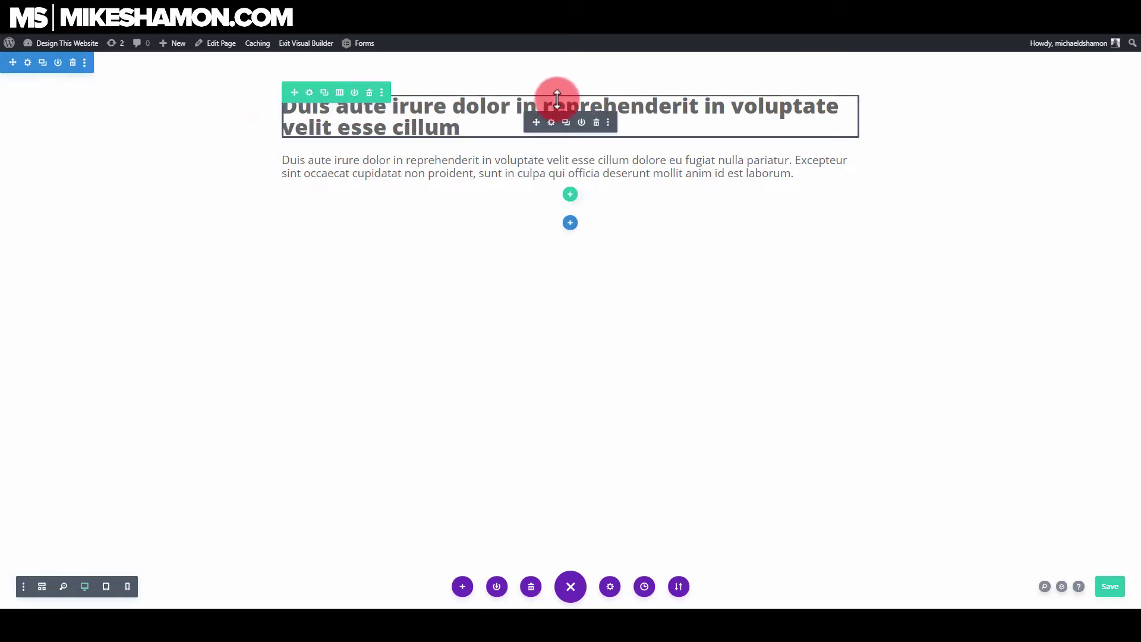
Give the heading 0px margins, 0px top padding and 8px bottom padding.
left_click(551, 122)
left_click(84, 92)
left_click(72, 249)
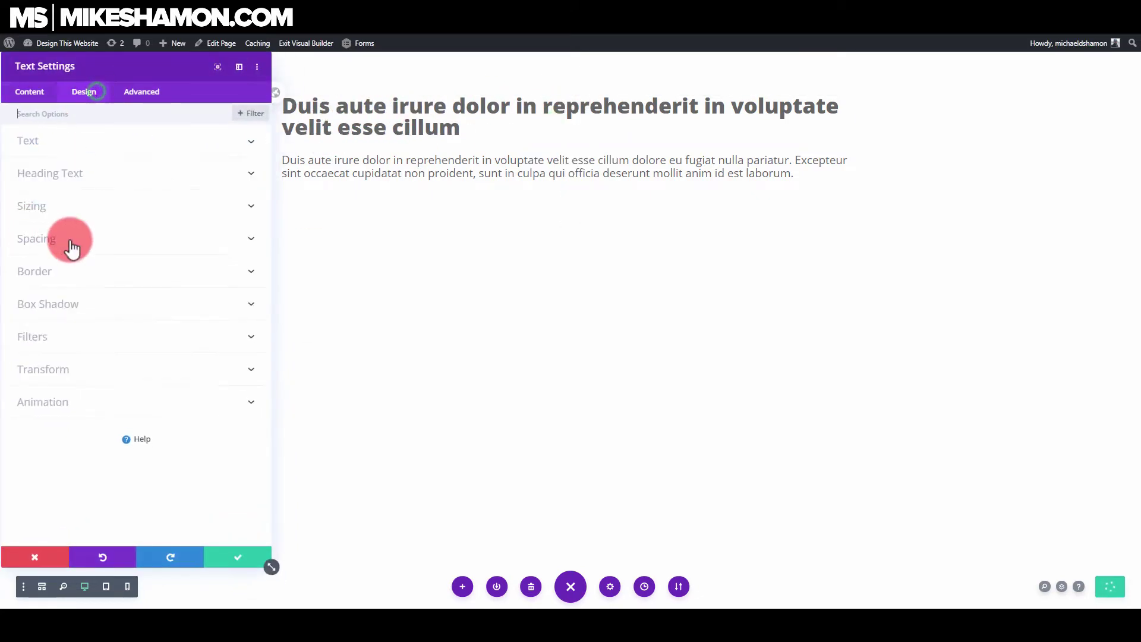
left_click(78, 246)
left_click(38, 300)
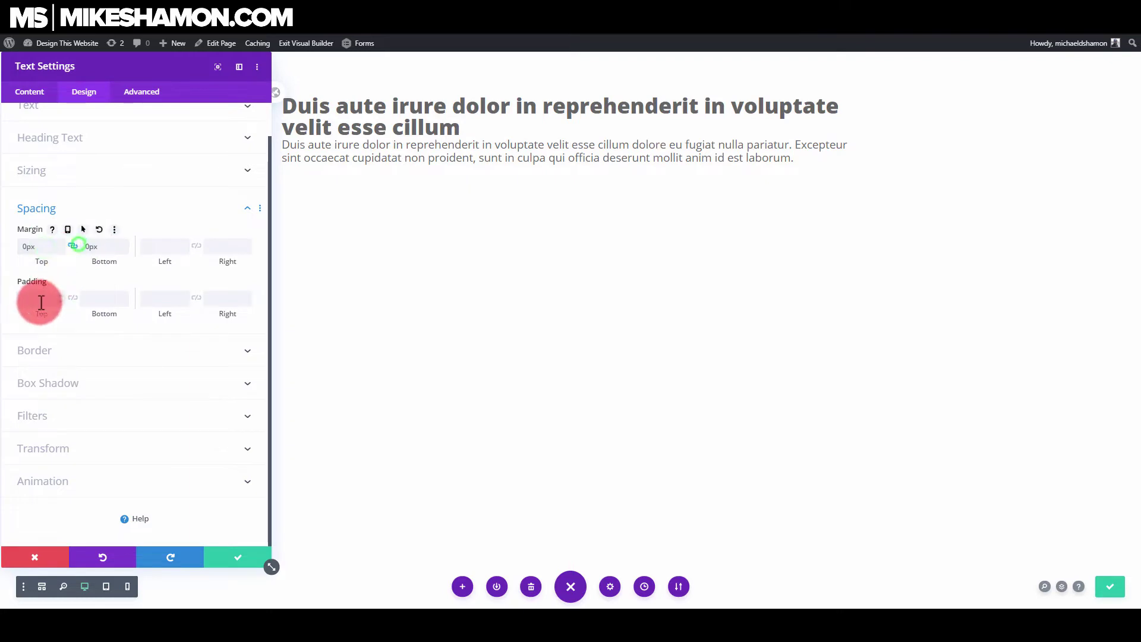
type("0")
left_click(72, 298)
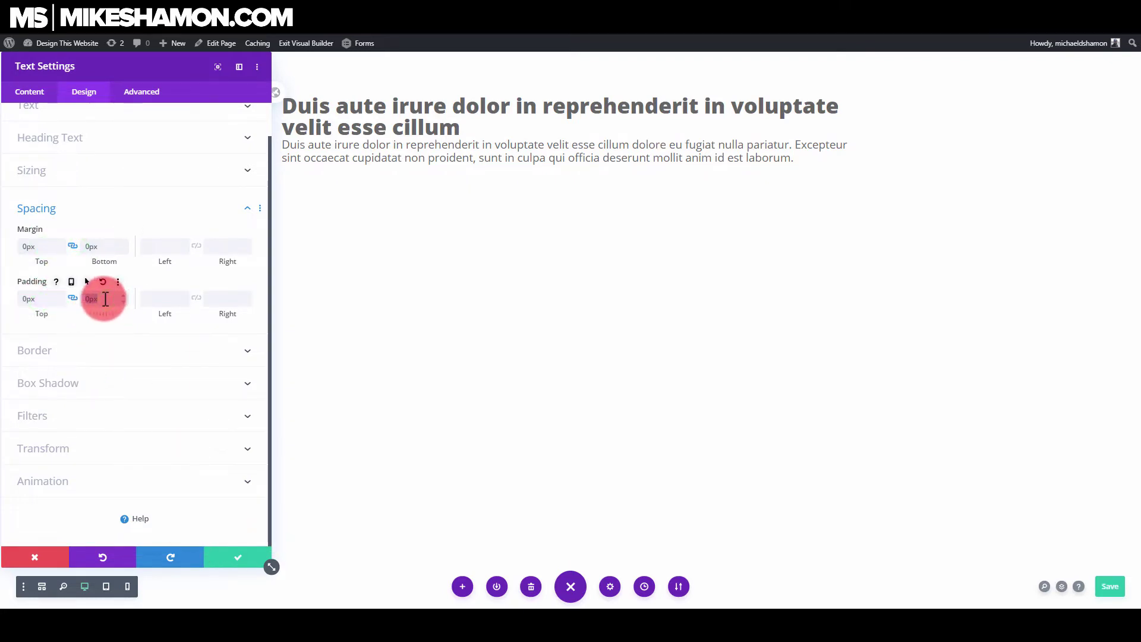
left_click(72, 298)
left_click(112, 300)
left_click(51, 299)
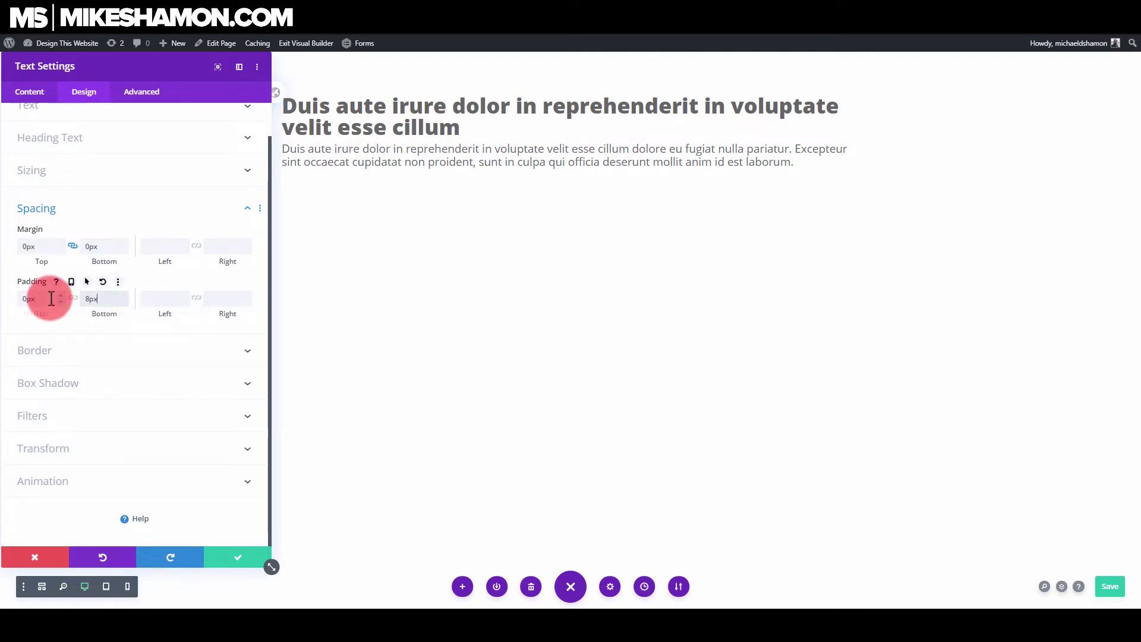
left_click(220, 560)
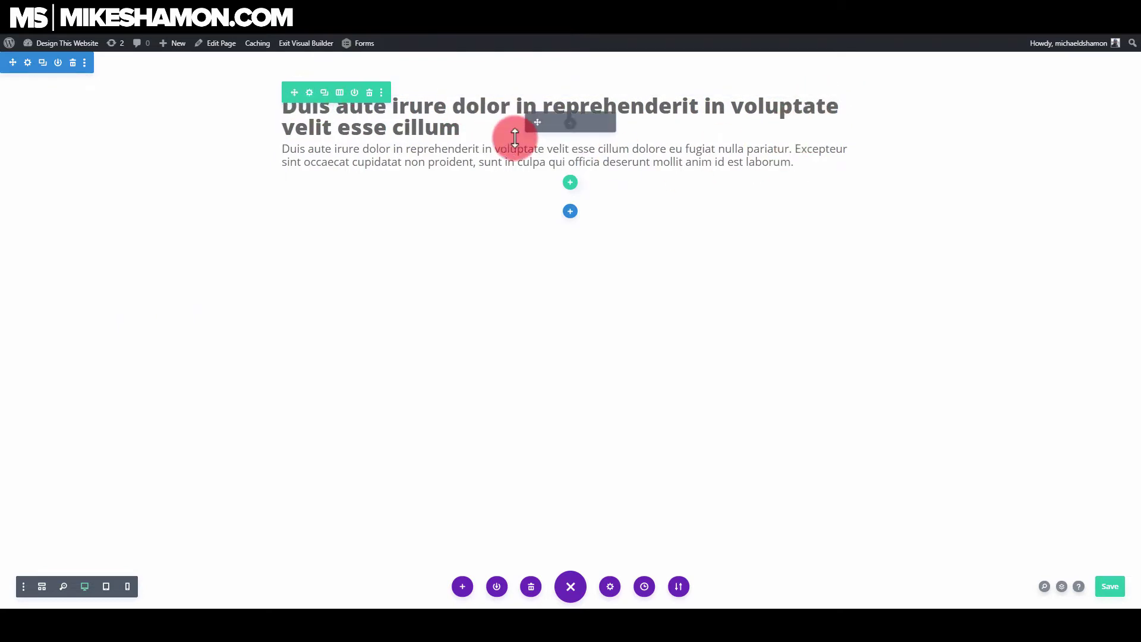
Insert an Email Optin module below the paragraph by searching 'op'.
left_click(568, 172)
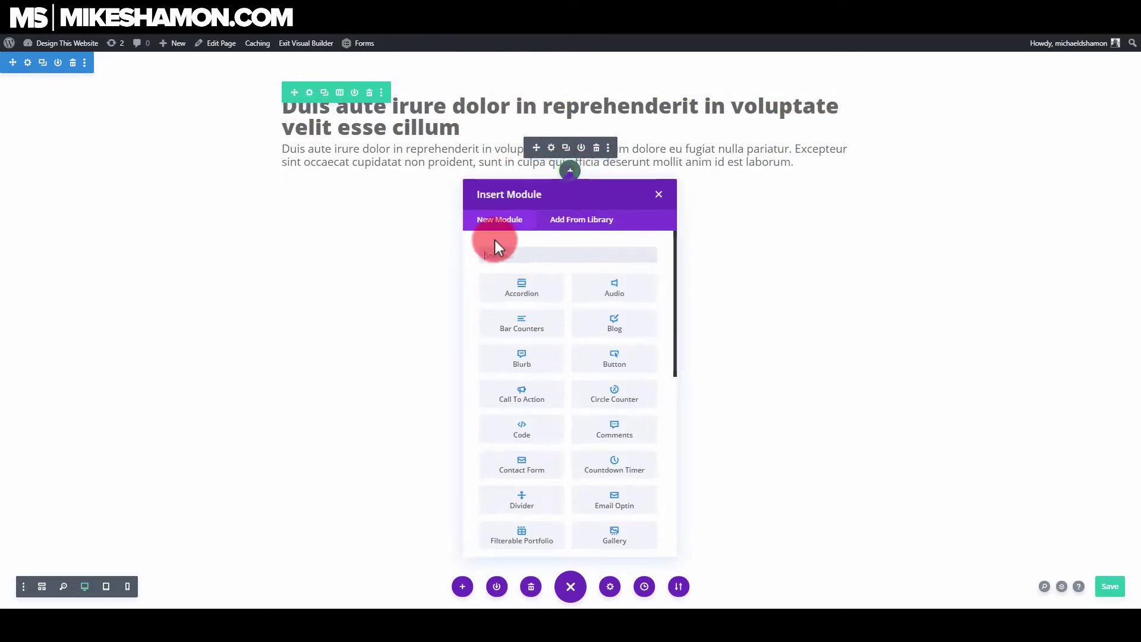
type("op")
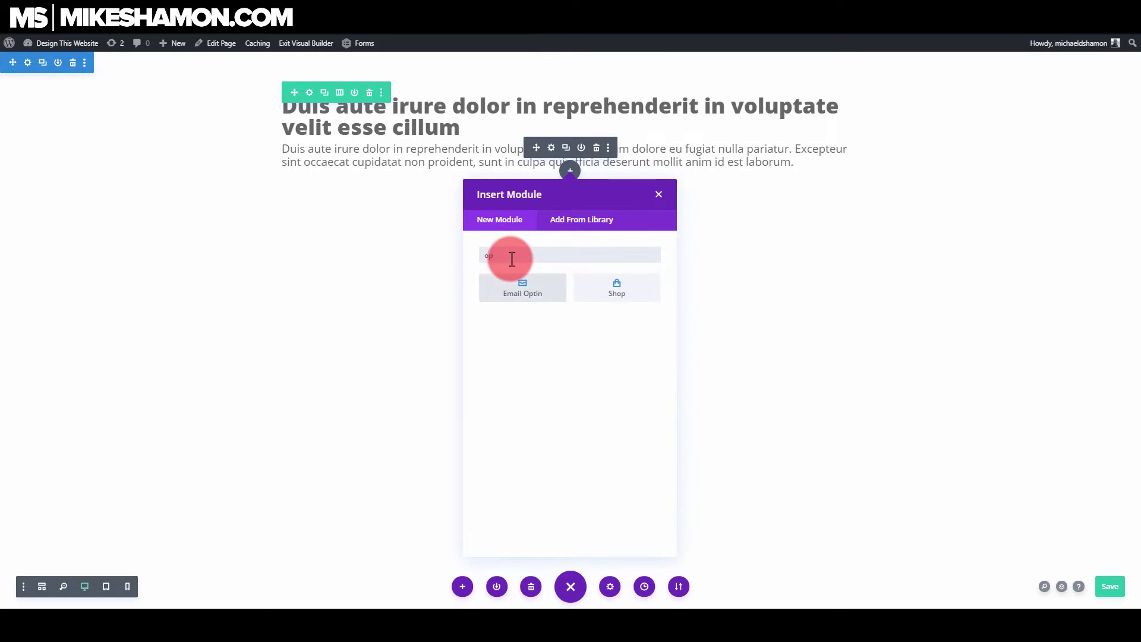
left_click(537, 295)
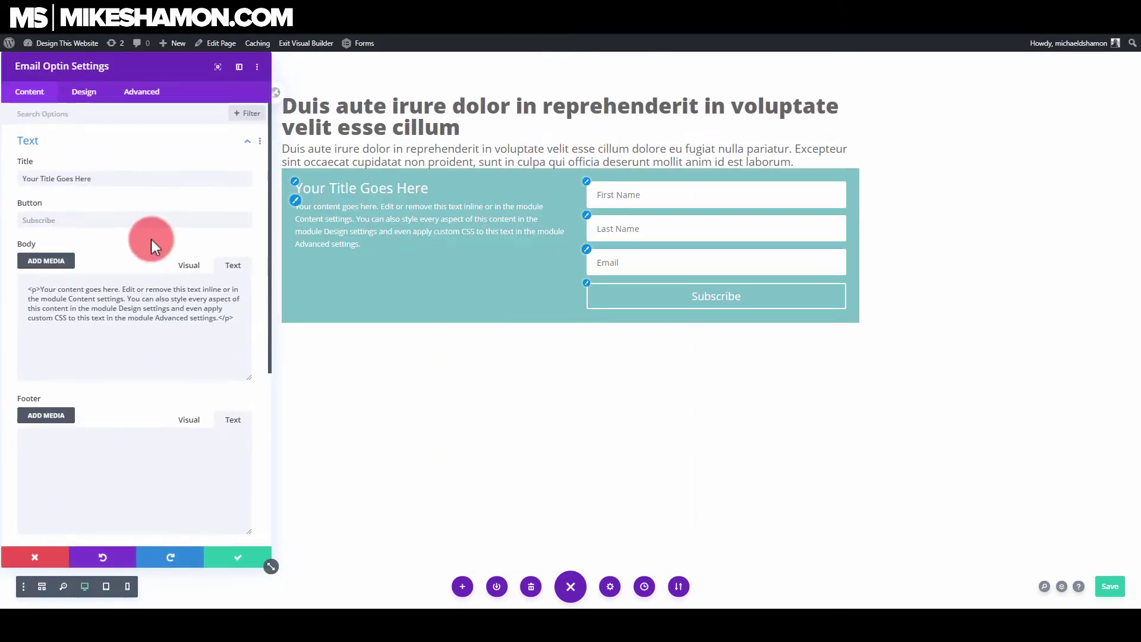
Replace the optin's teal background with light green #9bf2b3.
left_click(51, 141)
left_click(97, 334)
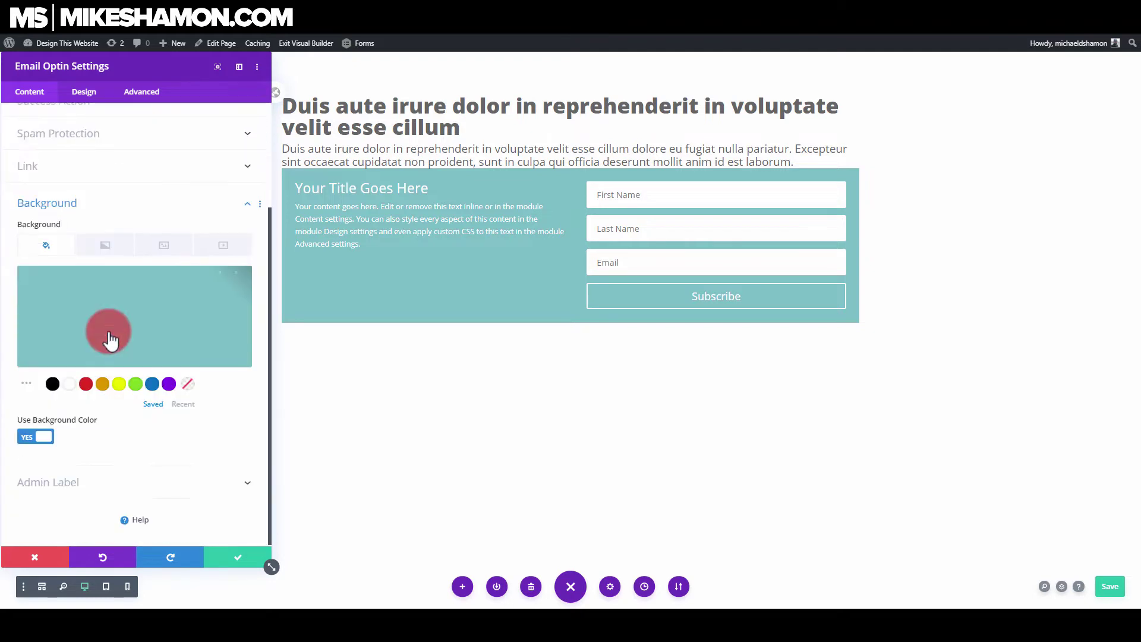
left_click(238, 282)
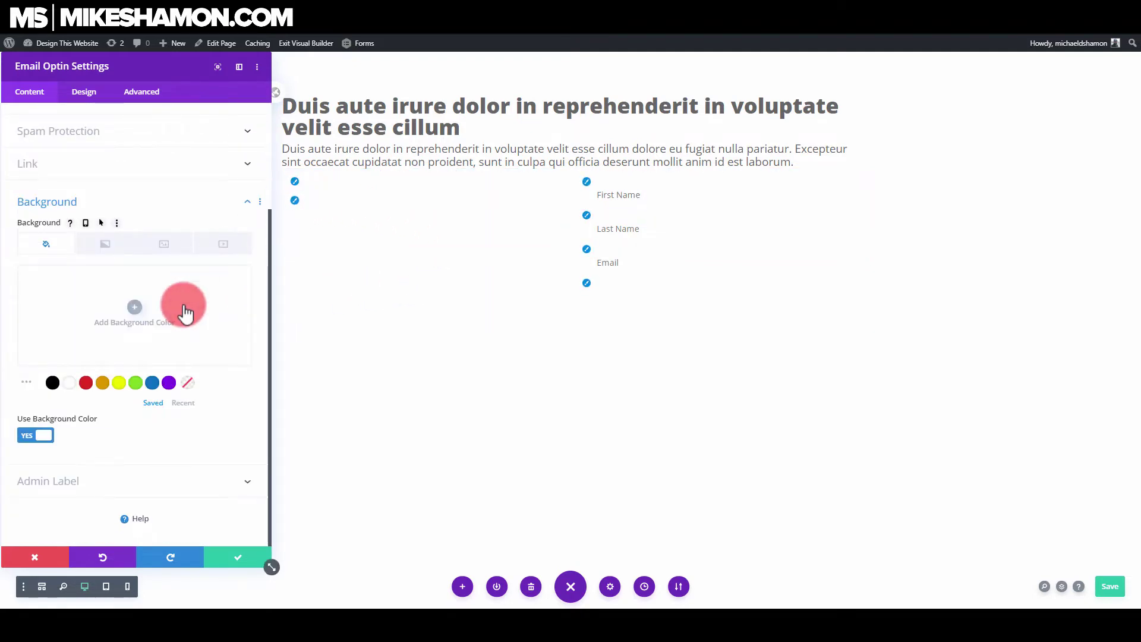
left_click(73, 328)
left_click(85, 301)
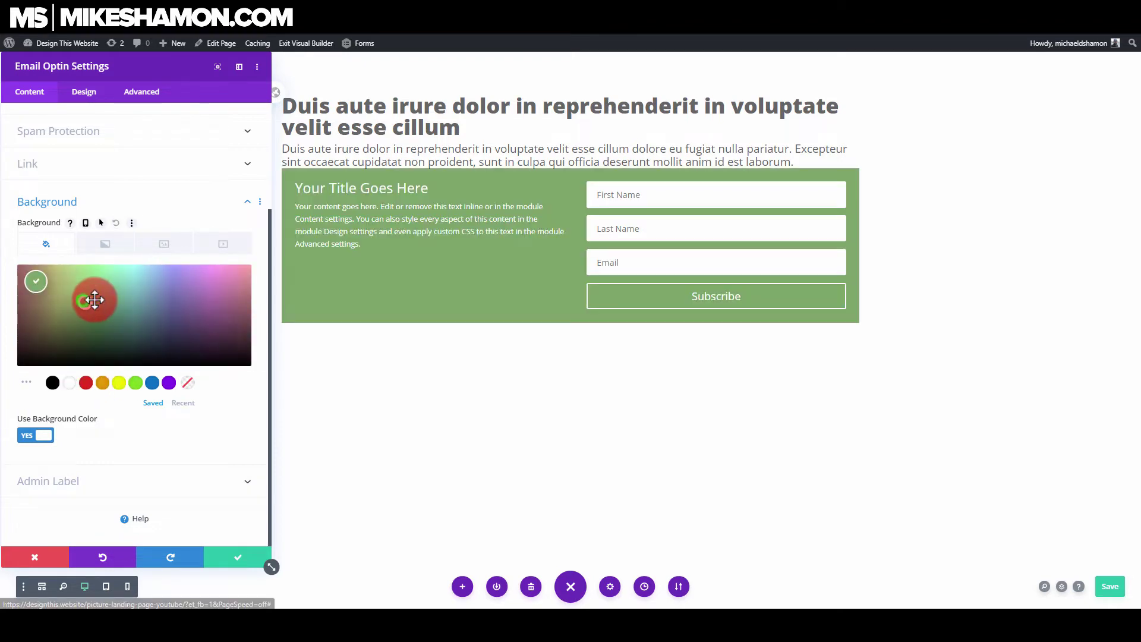
left_click_drag(85, 294, 108, 272)
left_click(295, 184)
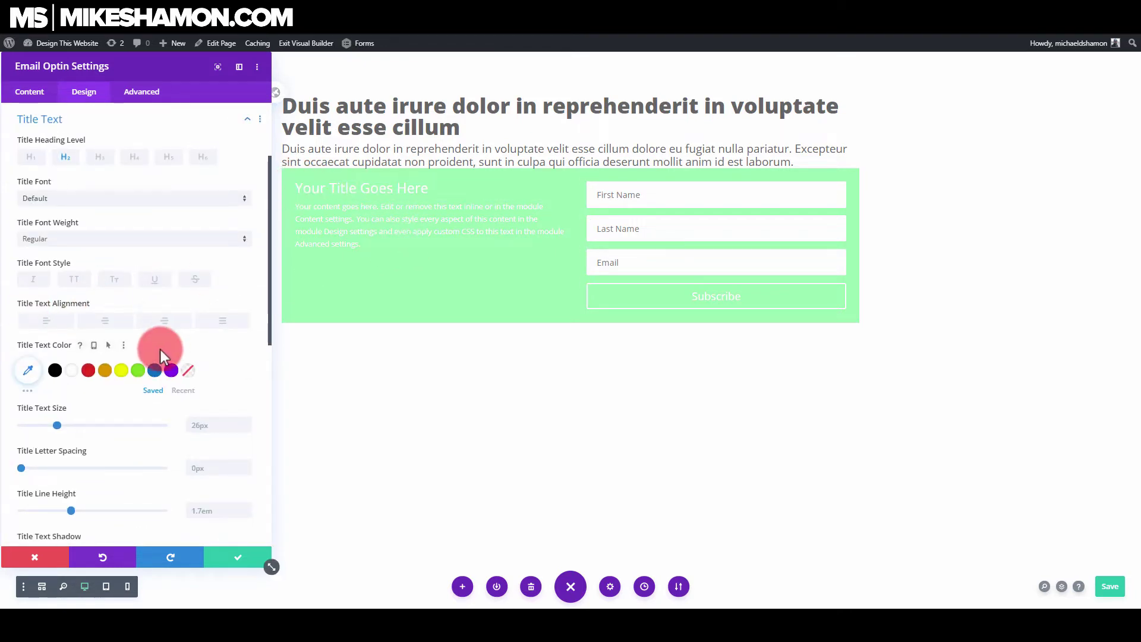
Delete the optin's placeholder title and body text.
left_click(52, 243)
left_click(82, 121)
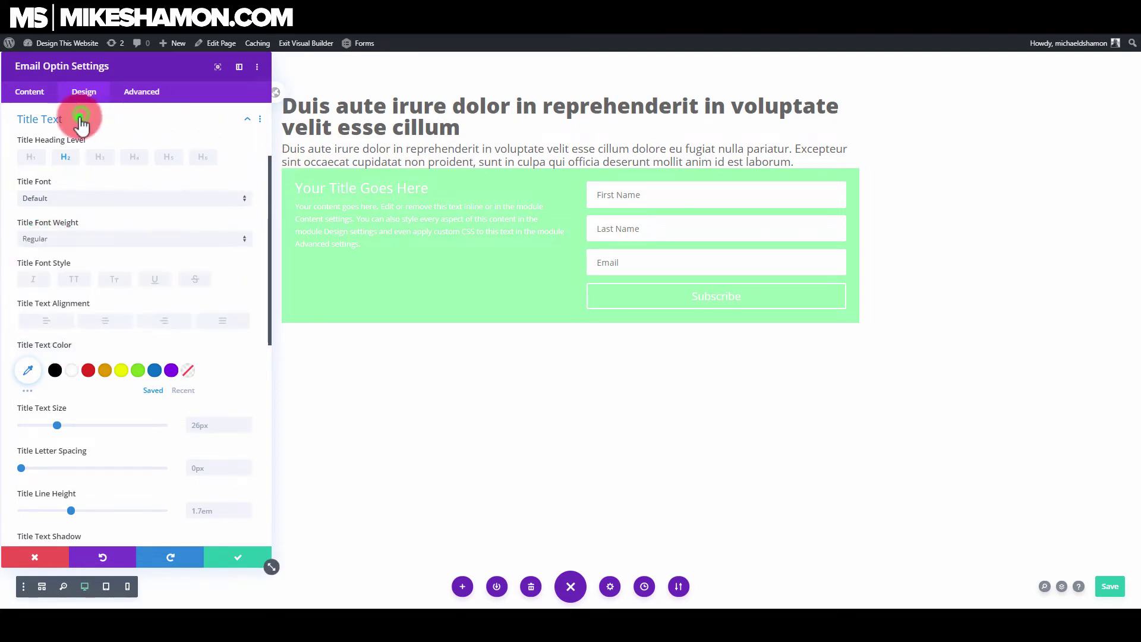
left_click(29, 92)
left_click(57, 140)
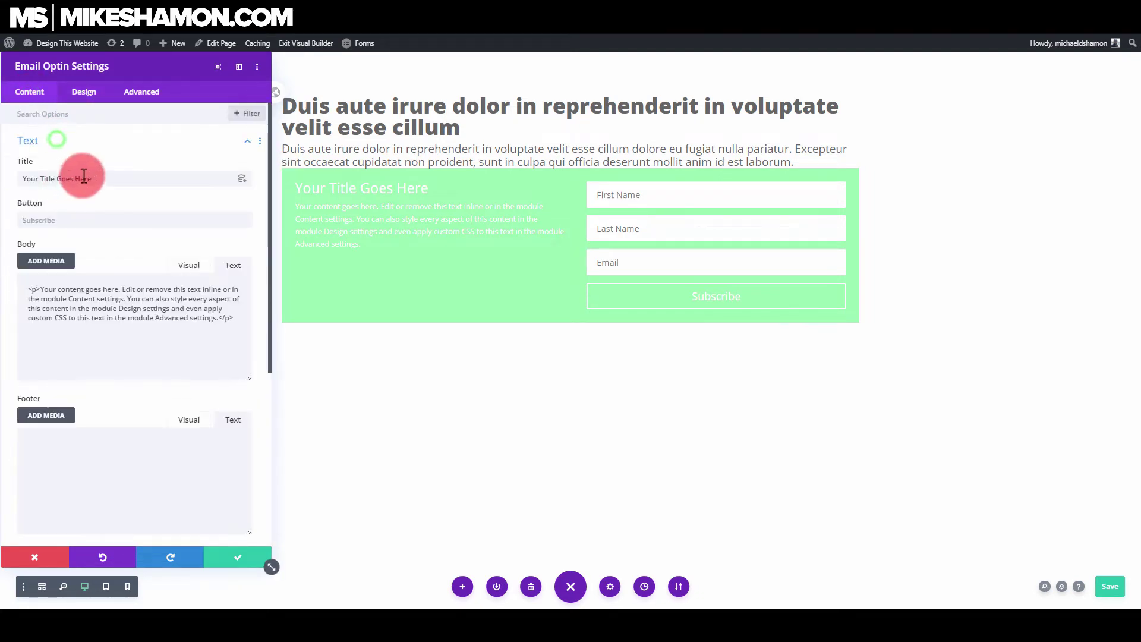
double_click(83, 176)
key("BackSpace")
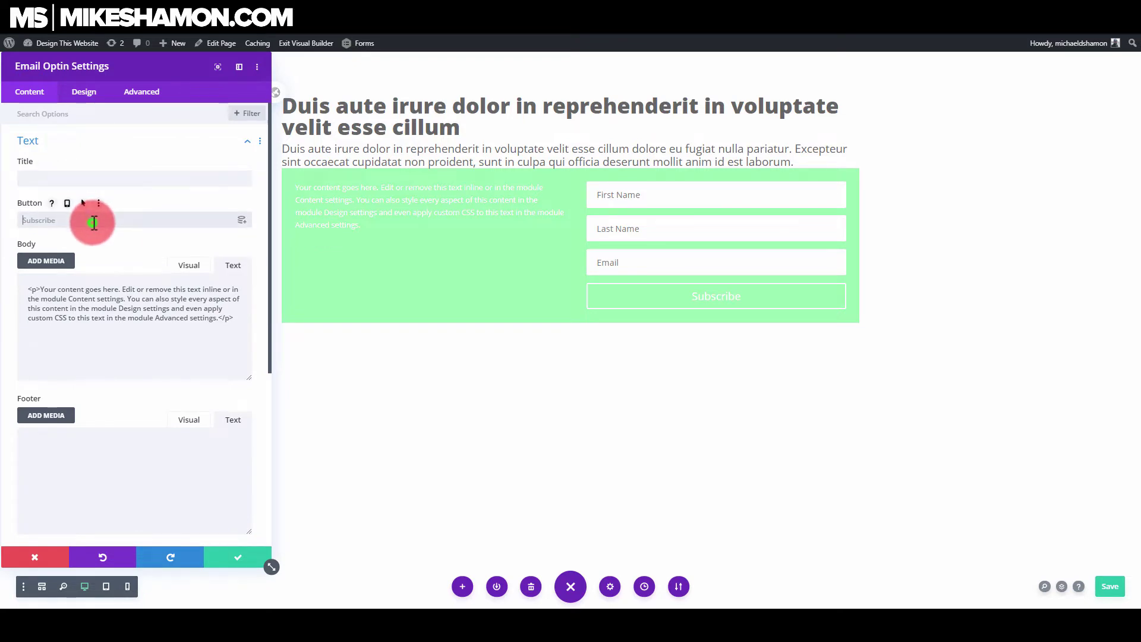
triple_click(96, 319)
key("BackSpace")
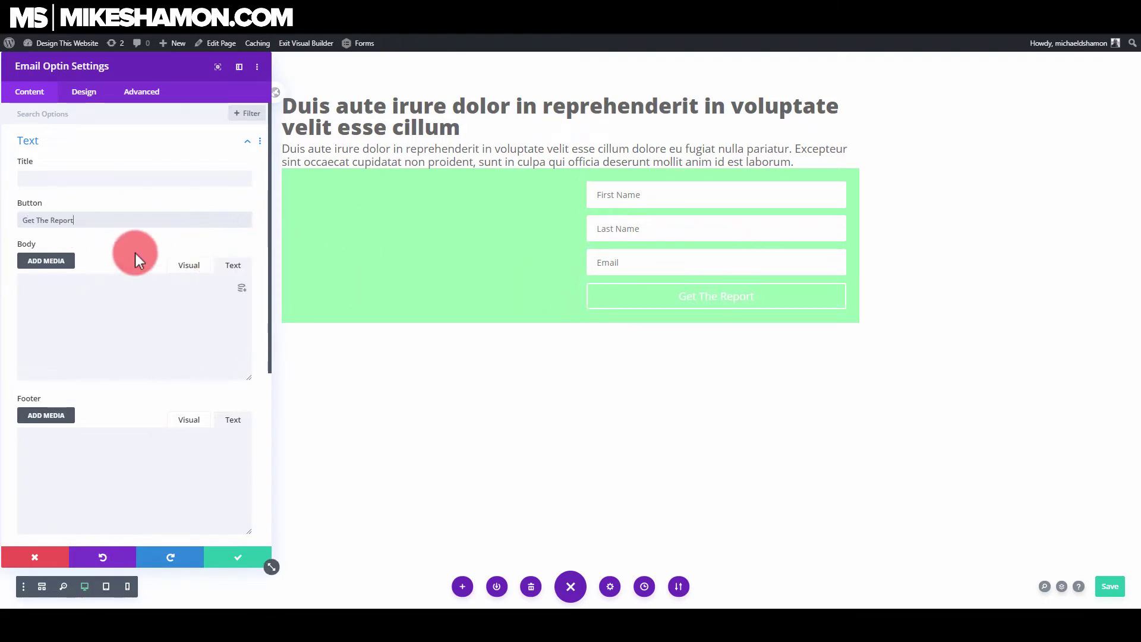
Switch the optin layout to Body On Bottom, Form On Top.
left_click(79, 102)
left_click(65, 143)
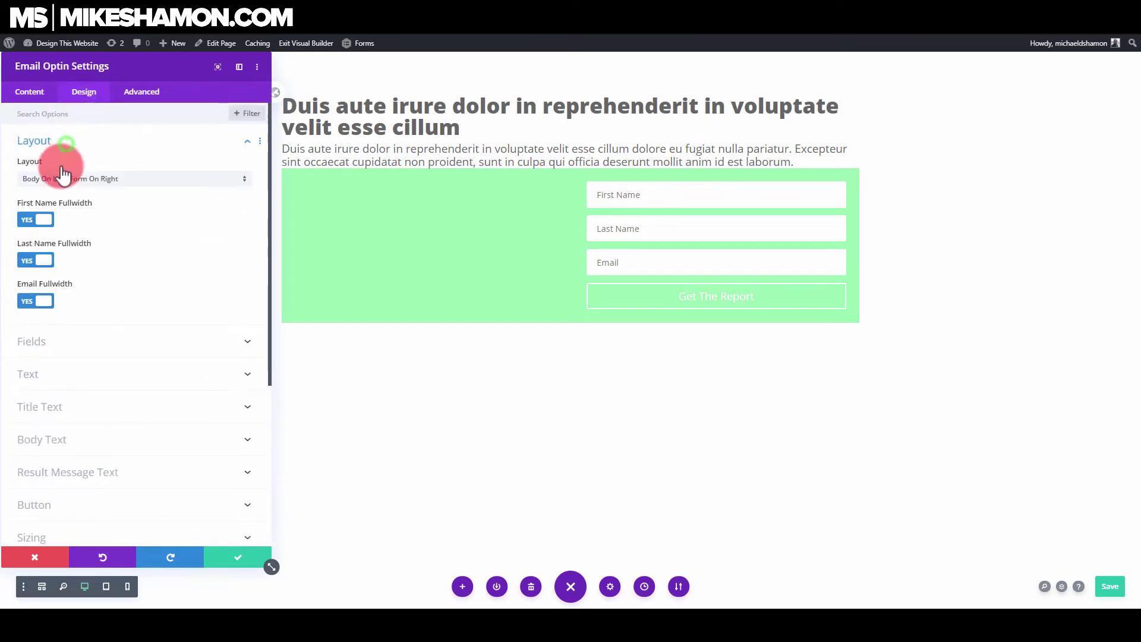
left_click(137, 181)
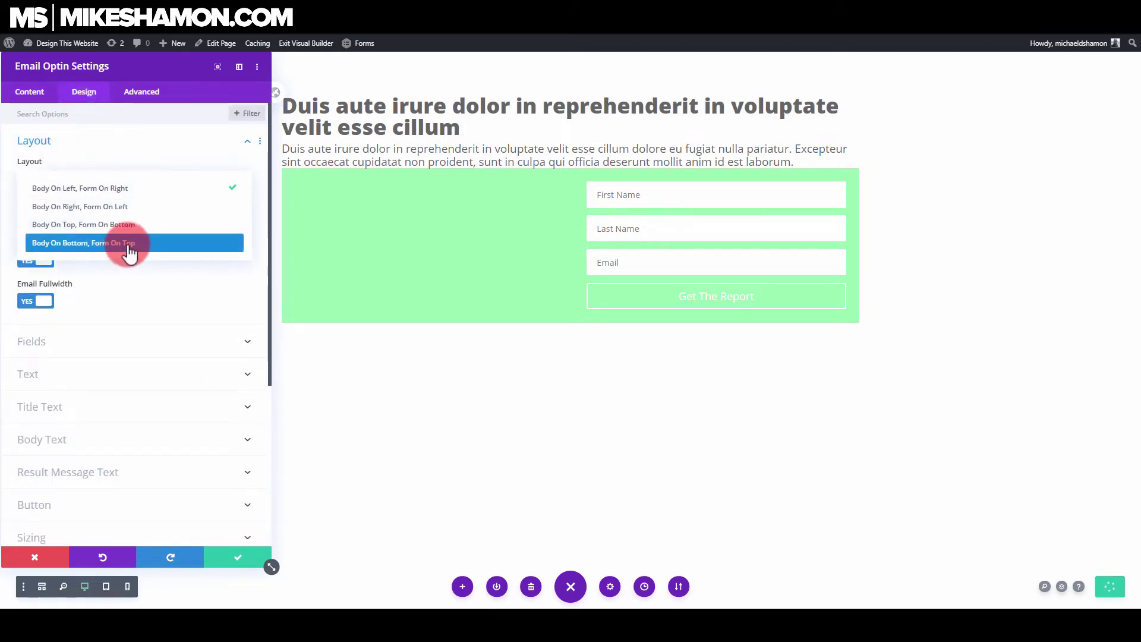
left_click(130, 243)
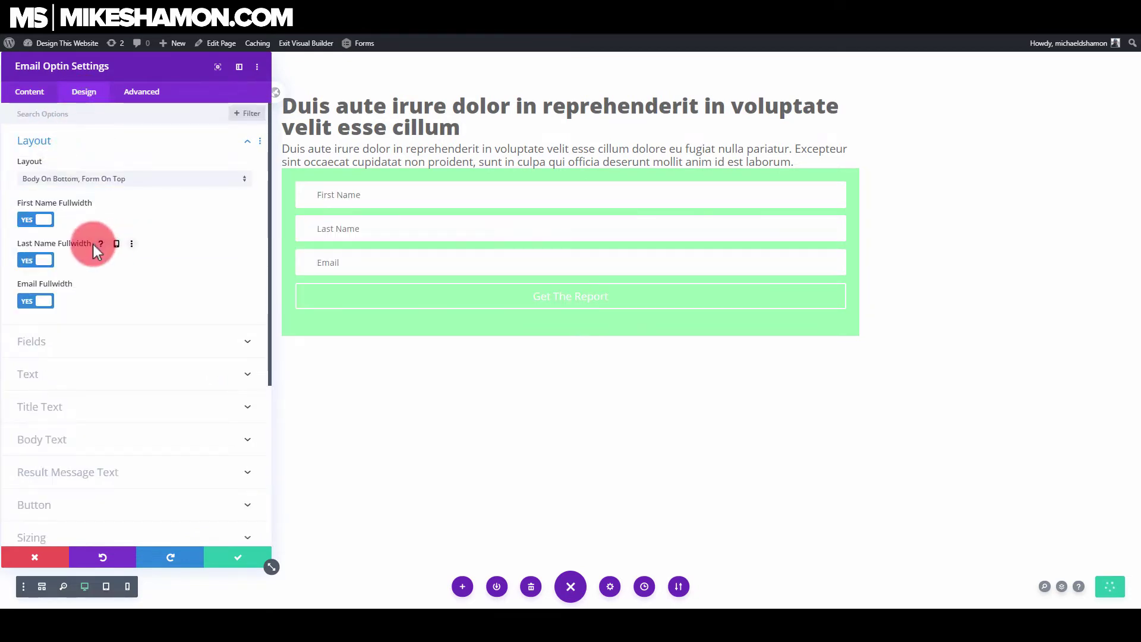
left_click(45, 110)
left_click(53, 415)
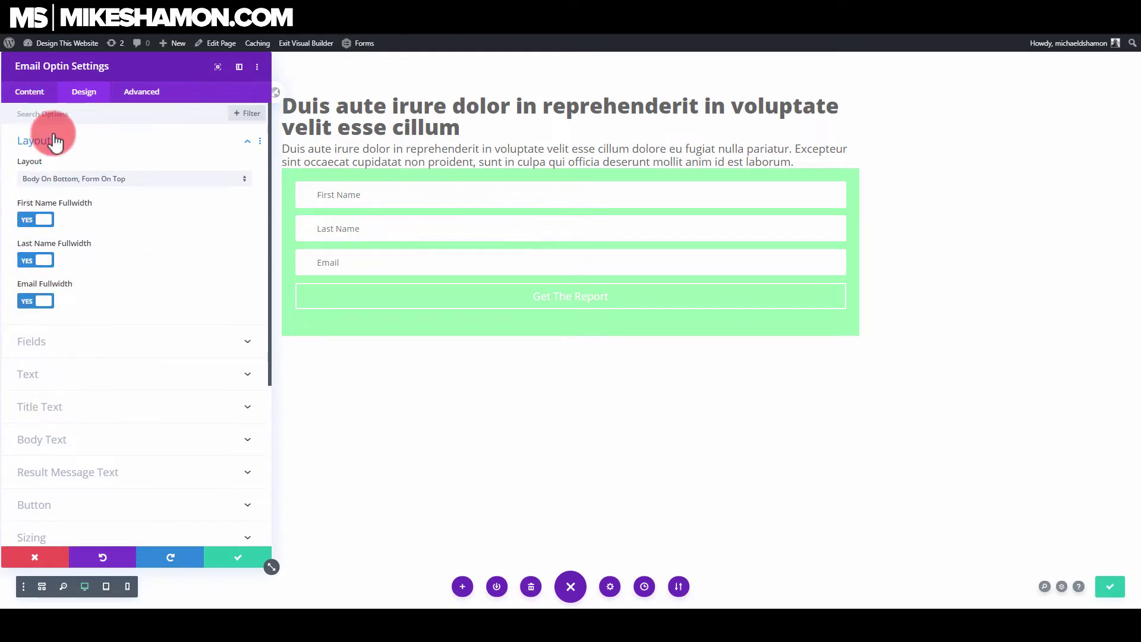
Set the optin's margins to 0px, top padding 16px and bottom padding 0px.
left_click(55, 141)
left_click(66, 404)
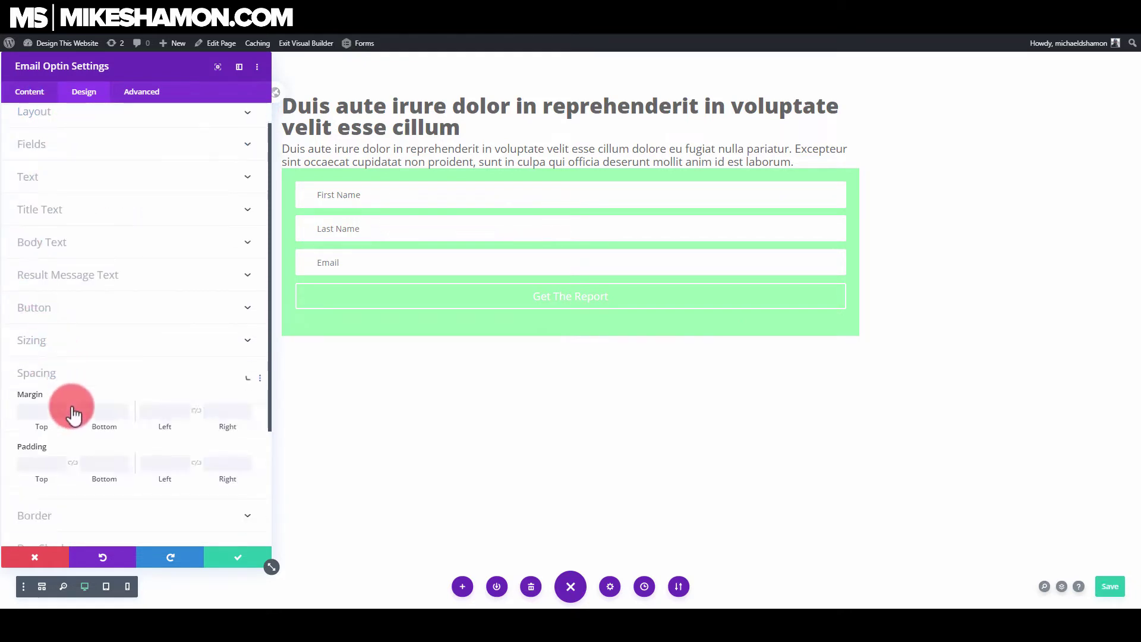
left_click(26, 246)
type("0")
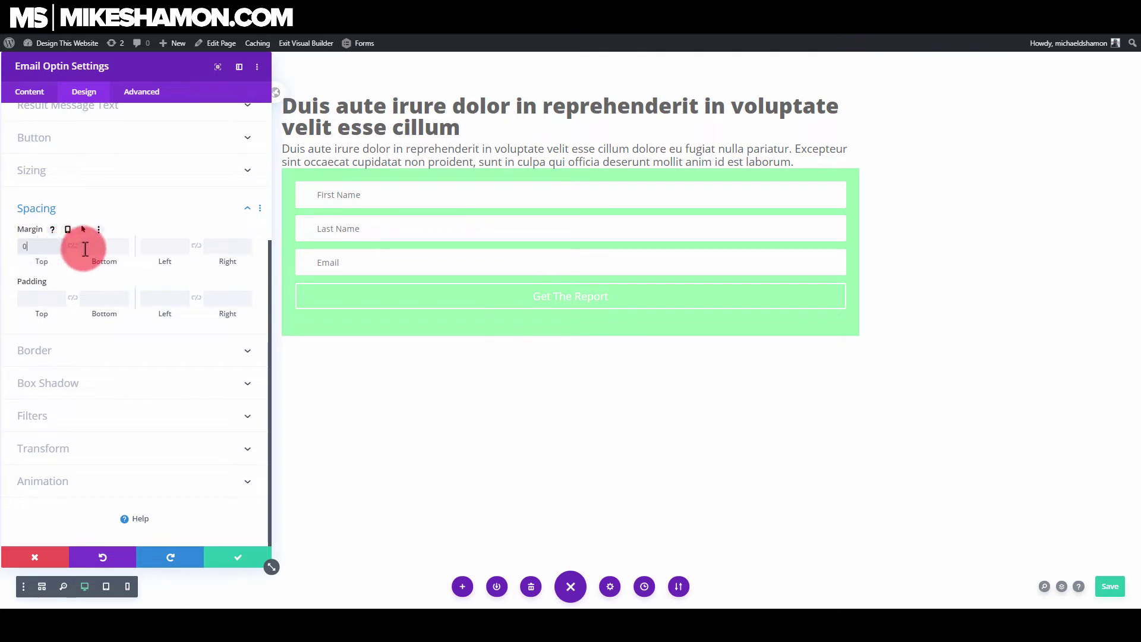
left_click(49, 303)
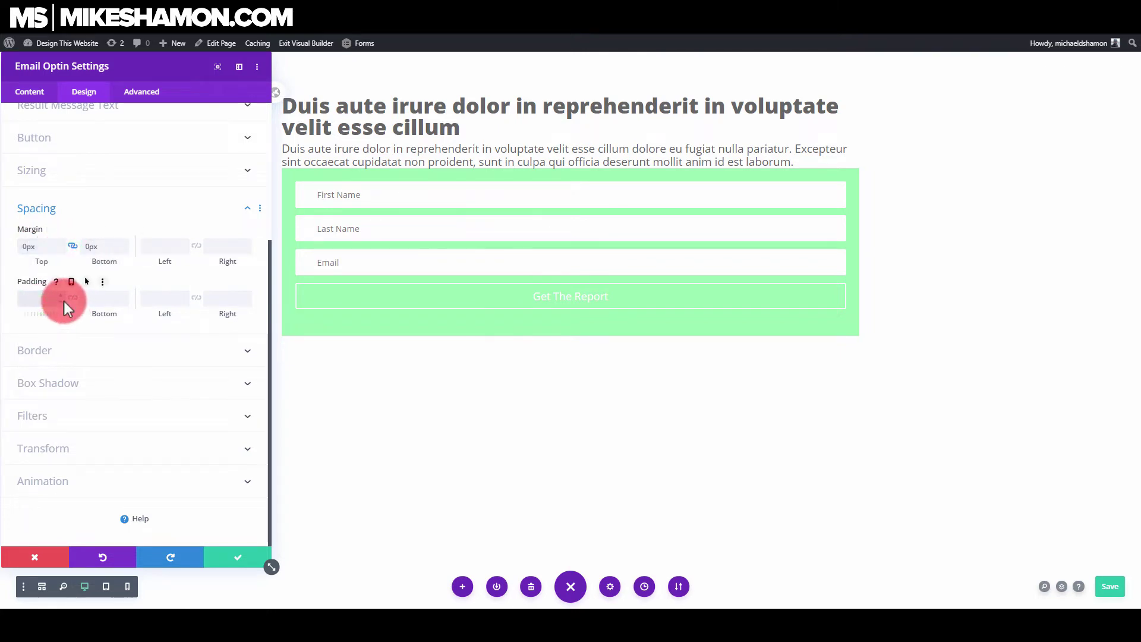
type("0")
left_click(73, 297)
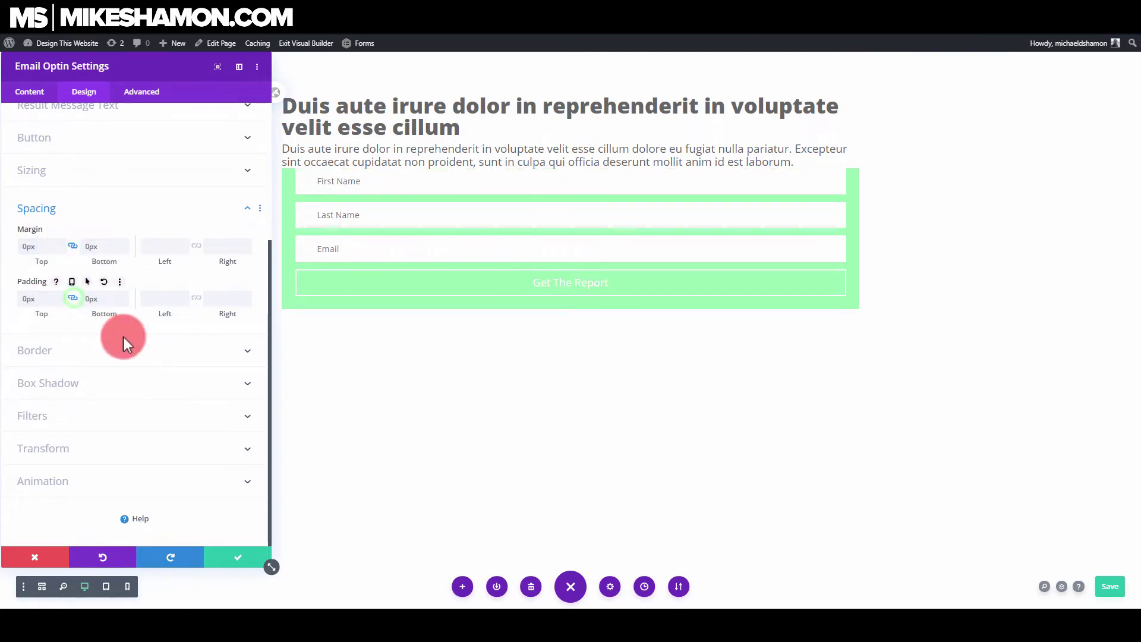
left_click_drag(40, 301, 16, 300)
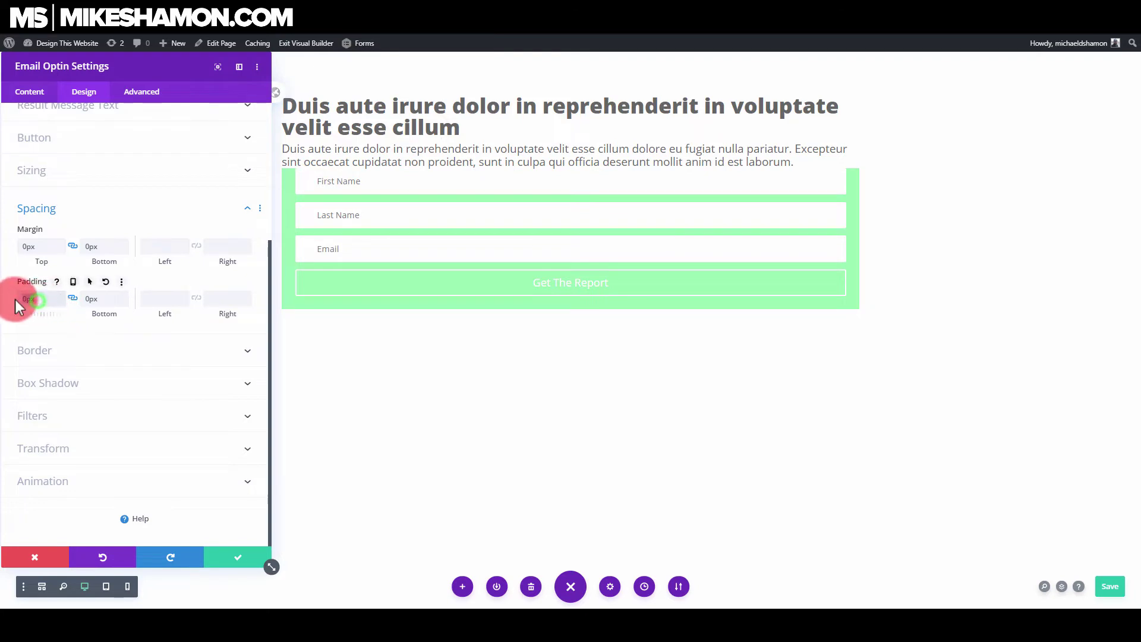
type("16")
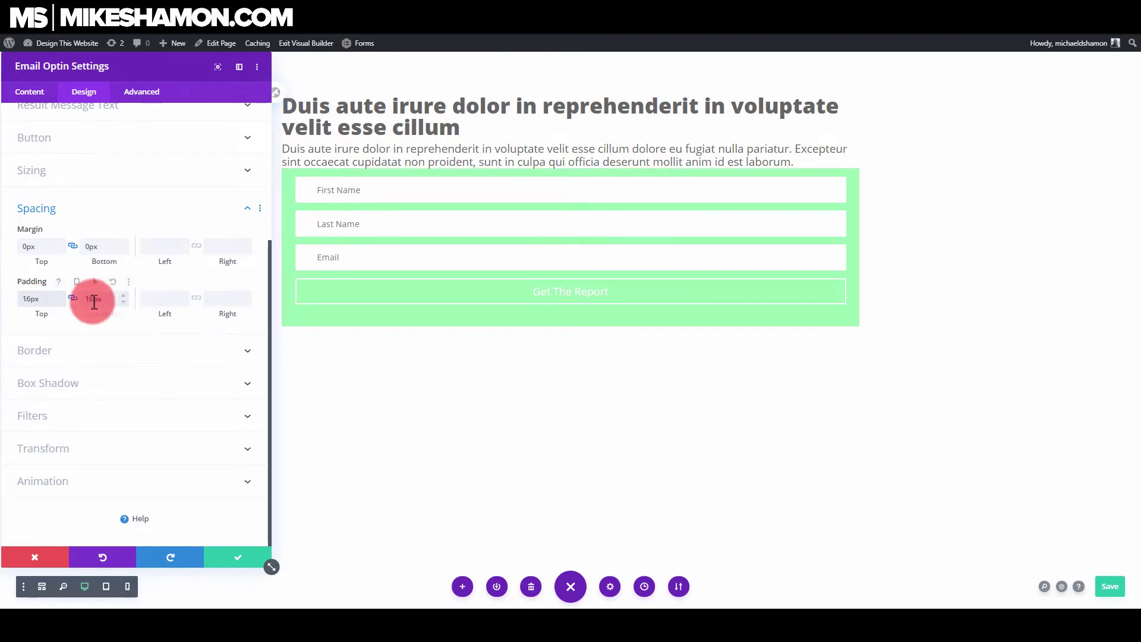
left_click_drag(94, 302, 63, 299)
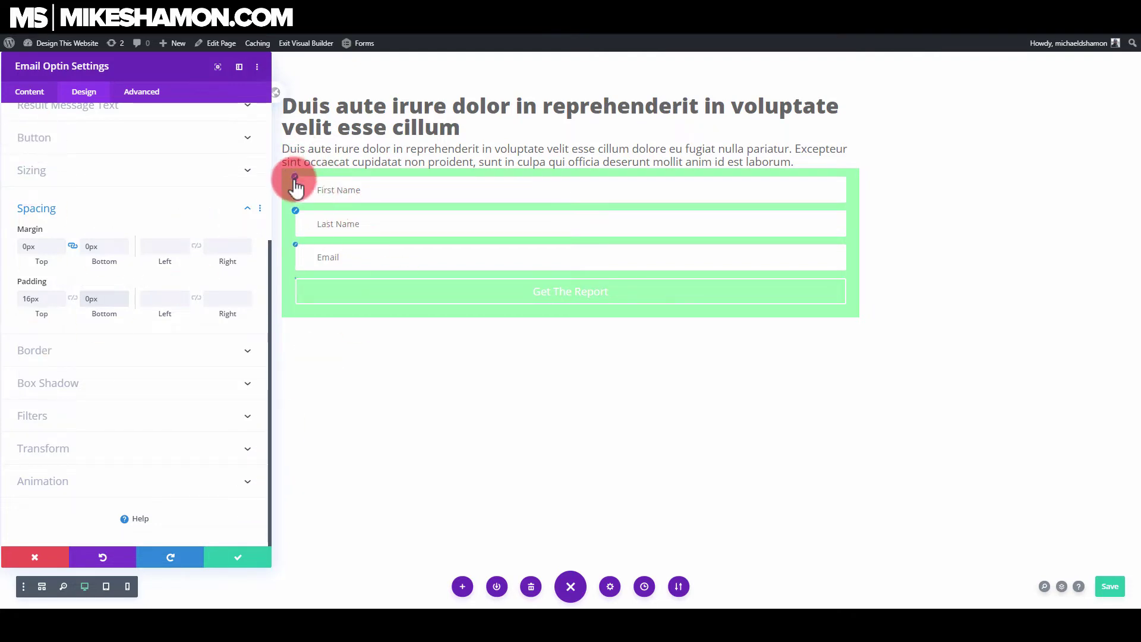
key("Escape")
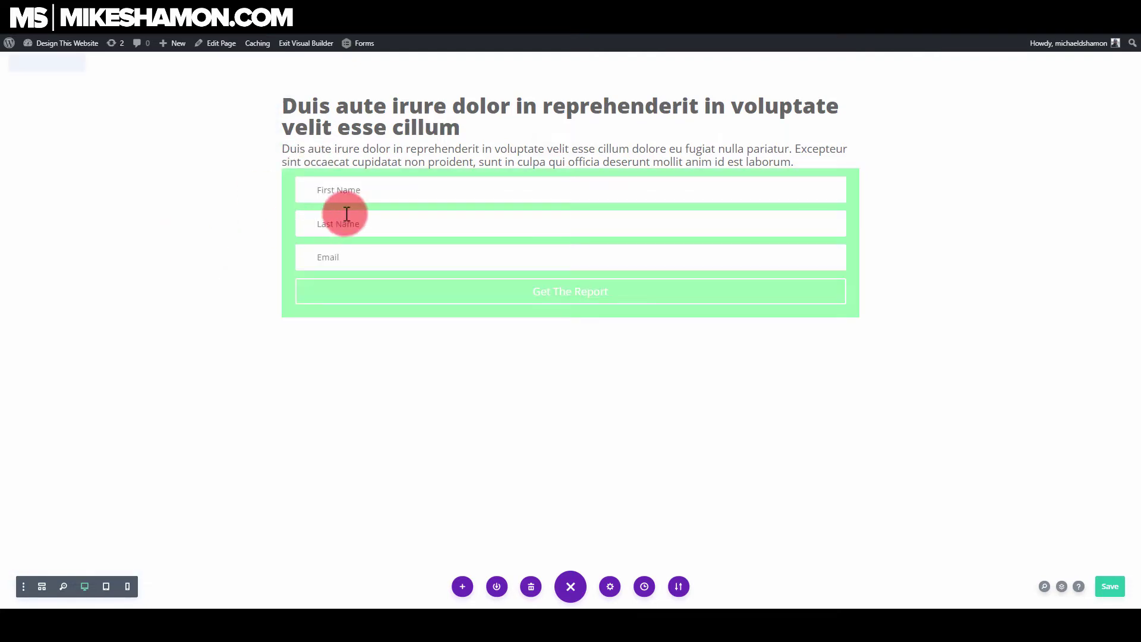
Give the optin's form fields 1px borders in a lightened grey.
left_click(555, 196)
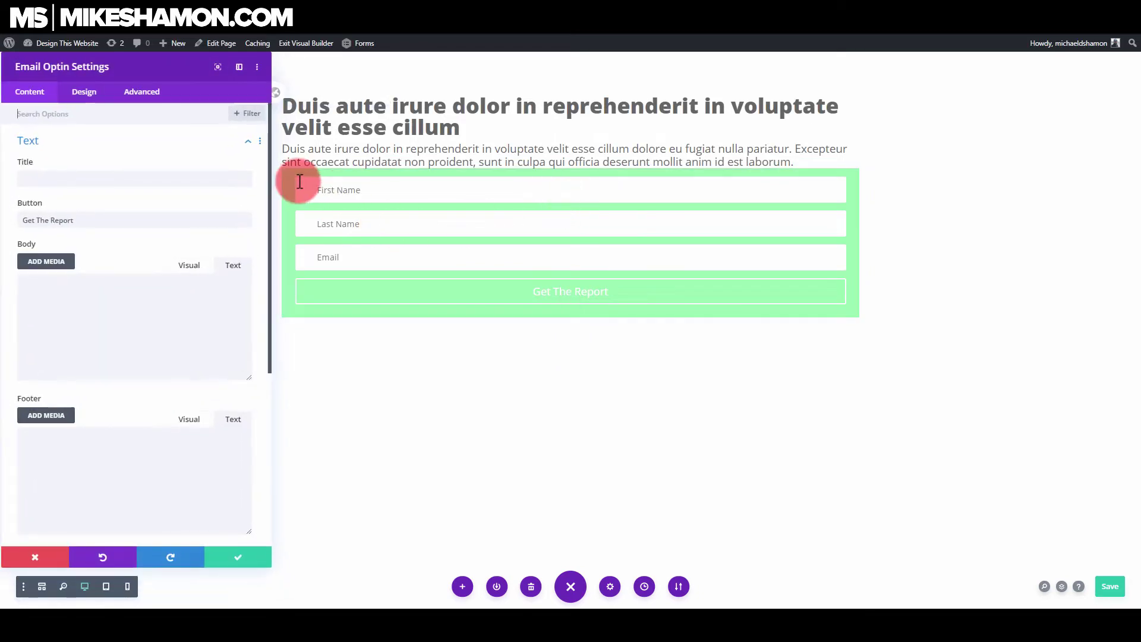
left_click(110, 107)
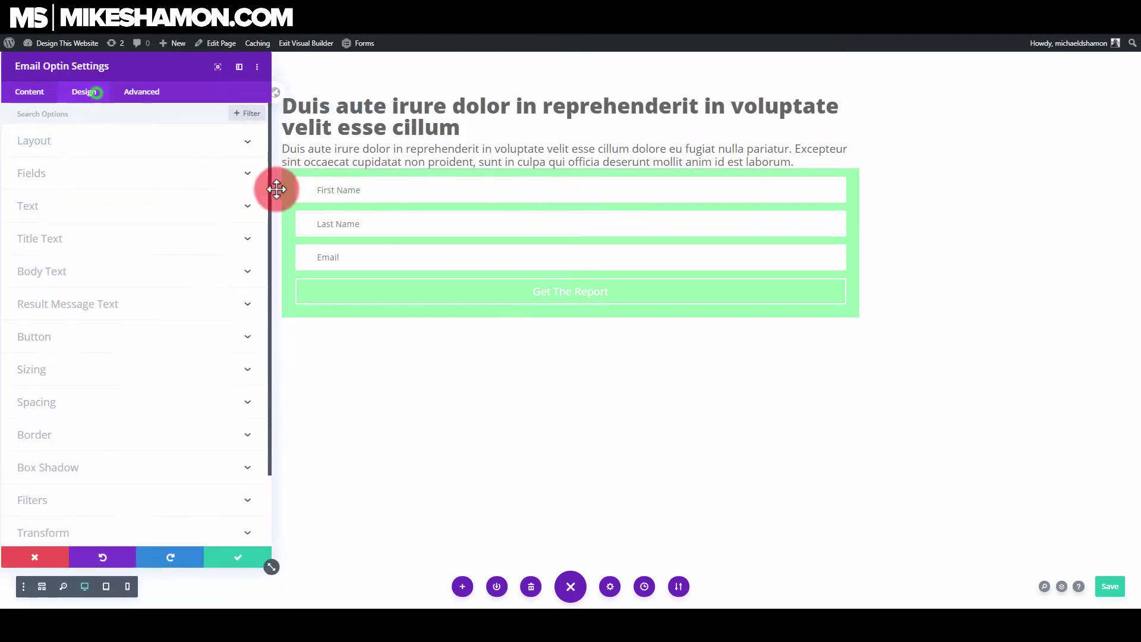
left_click(296, 178)
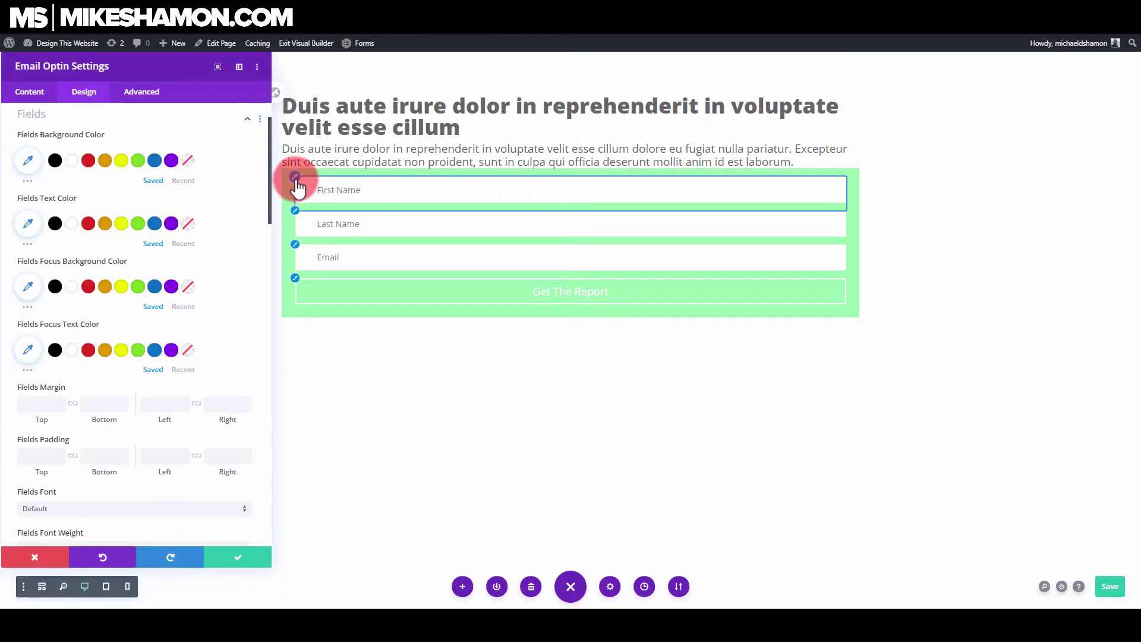
scroll(41, 424, "down", 7)
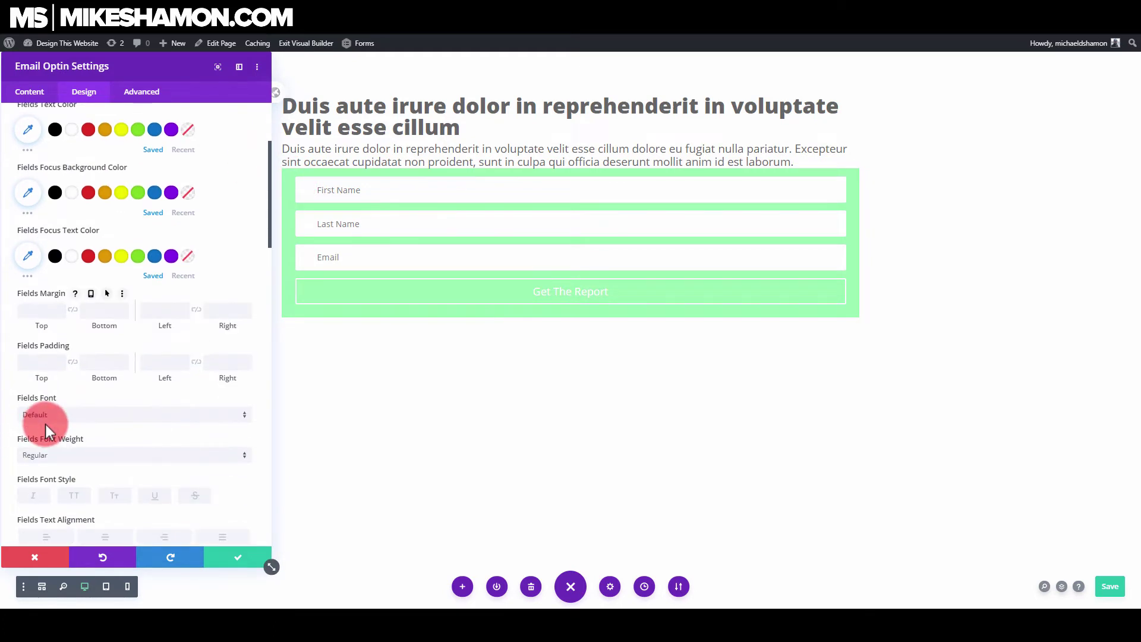
scroll(49, 410, "down", 8)
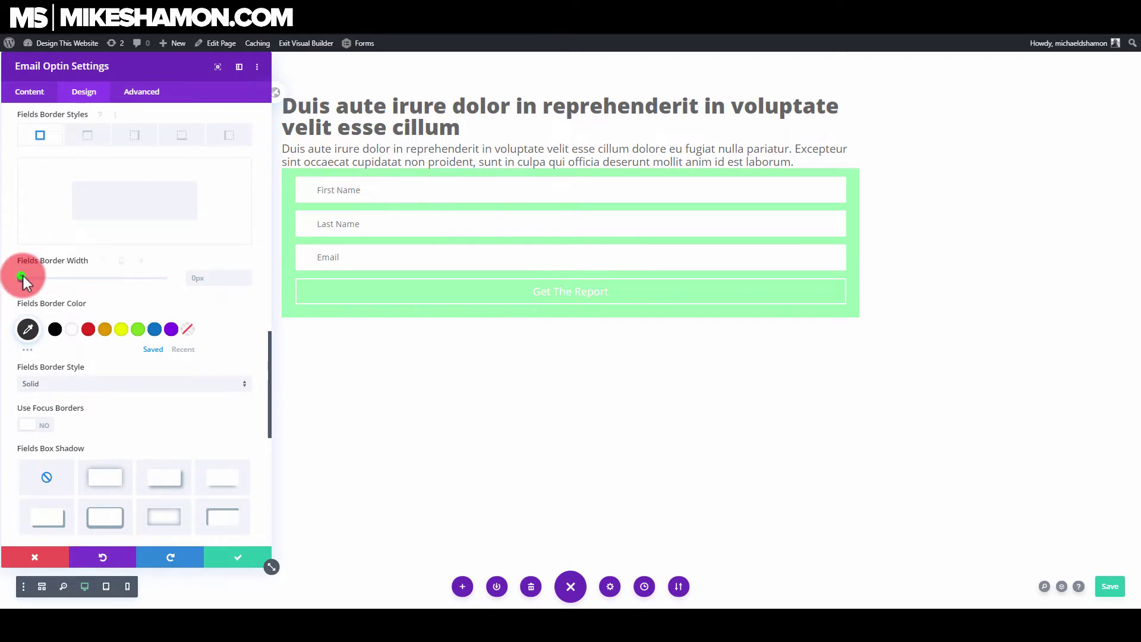
left_click(23, 277)
left_click(25, 329)
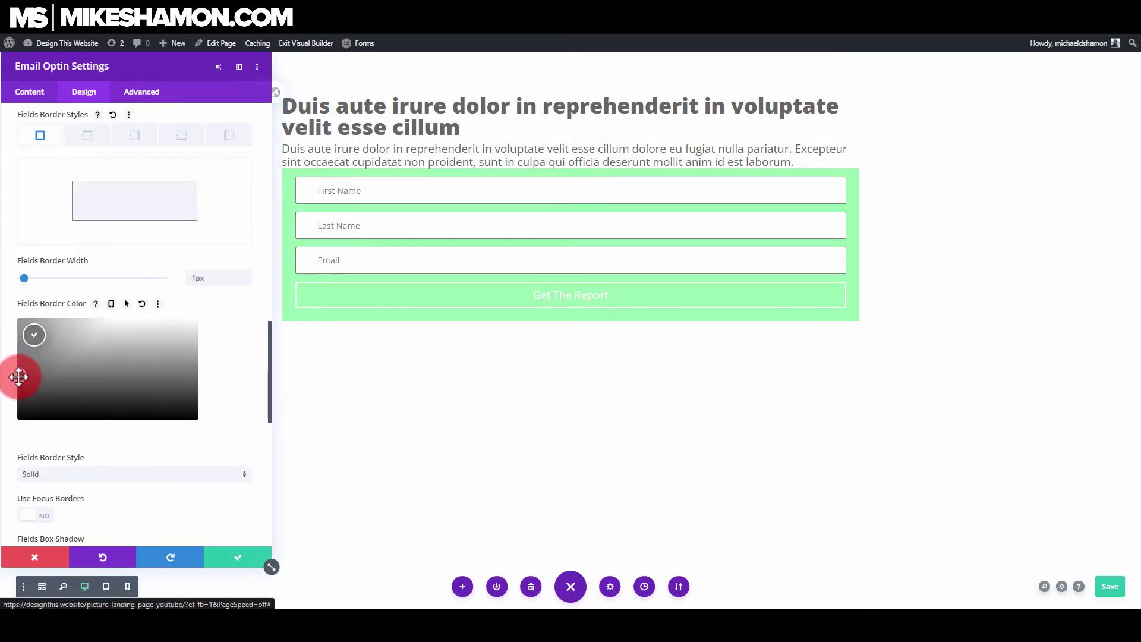
left_click_drag(21, 371, 19, 358)
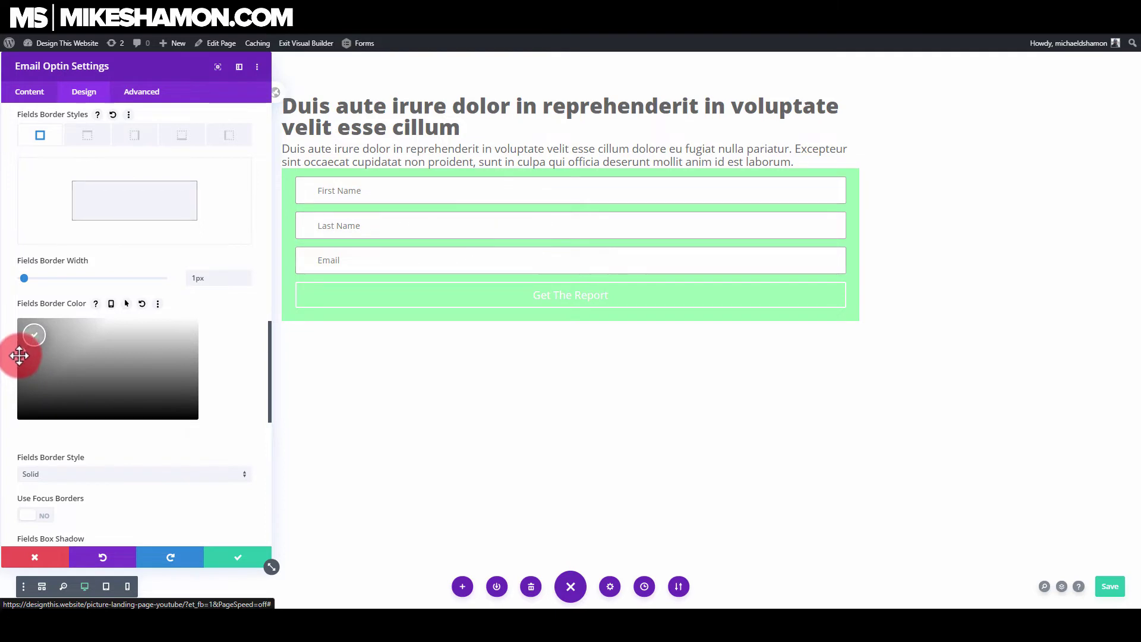
left_click(296, 283)
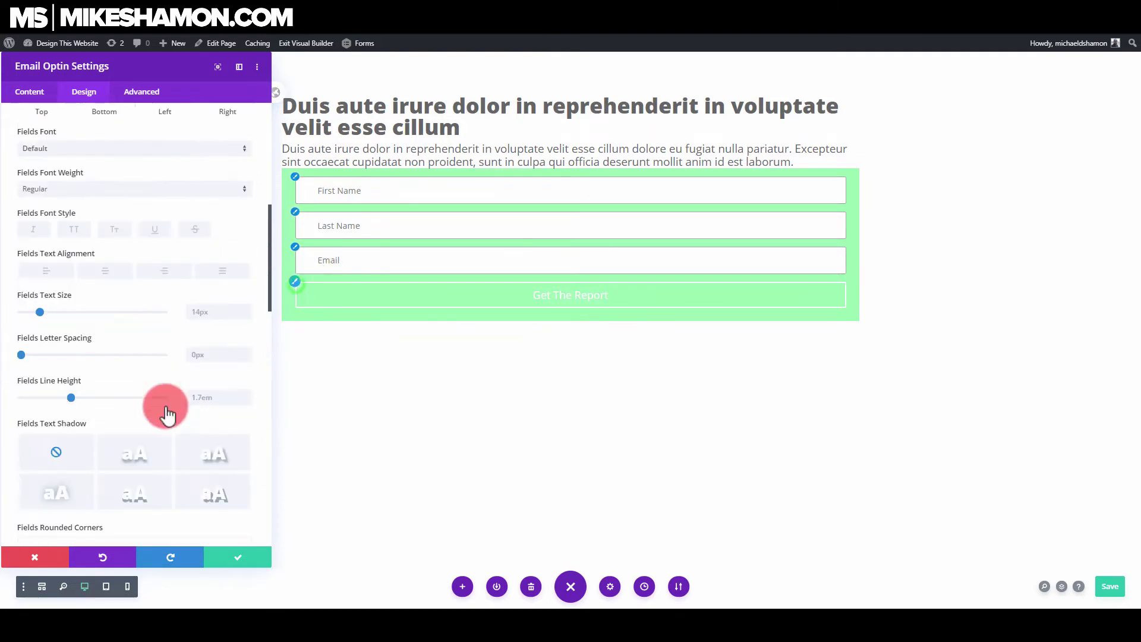
Enable custom button styles and set the Get The Report text to 28px.
left_click(34, 252)
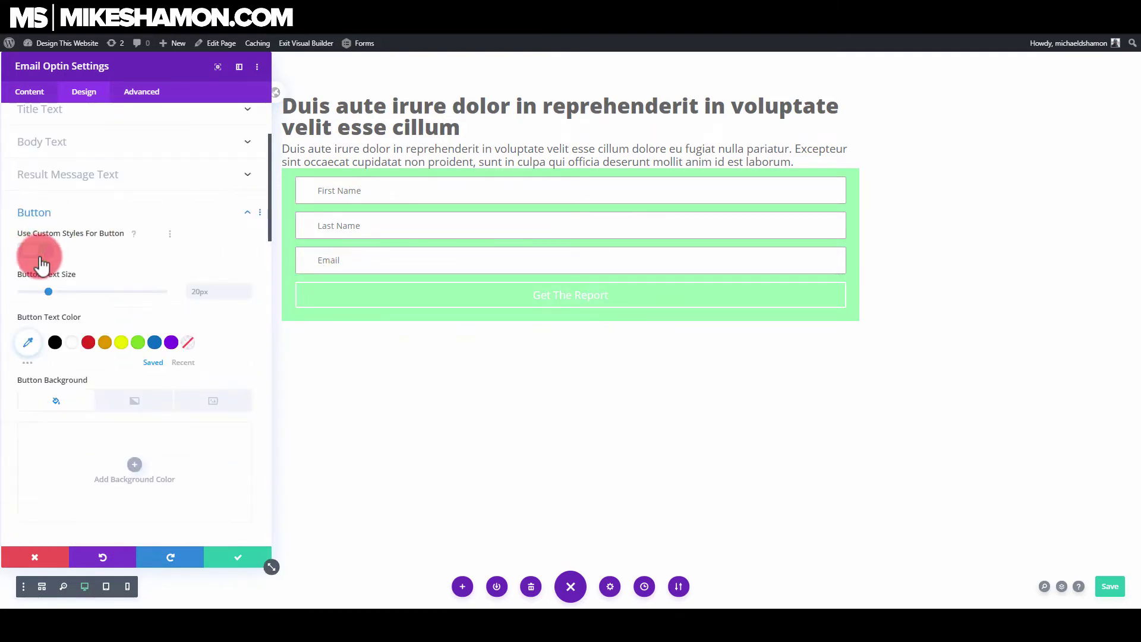
left_click(76, 340)
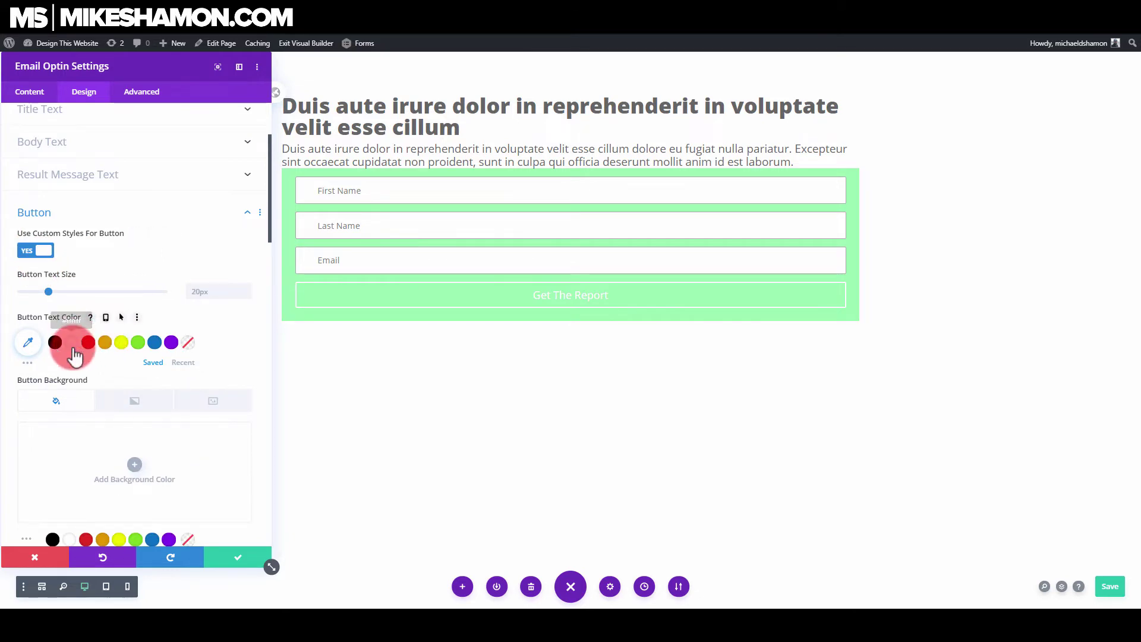
left_click_drag(52, 291, 59, 291)
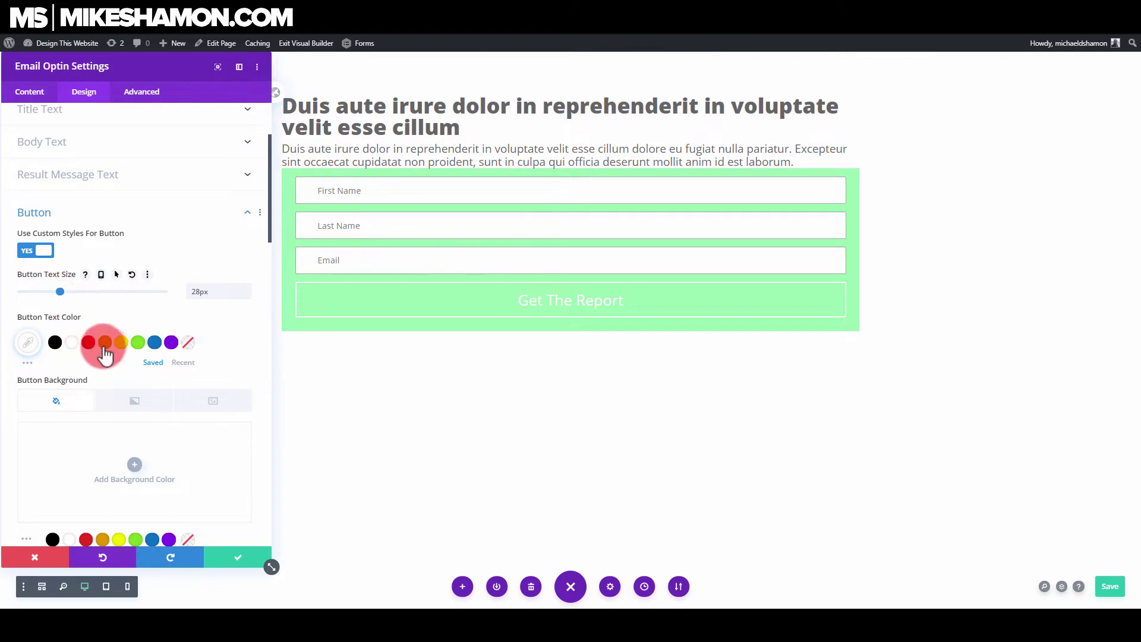
scroll(98, 389, "down", 3)
left_click(72, 251)
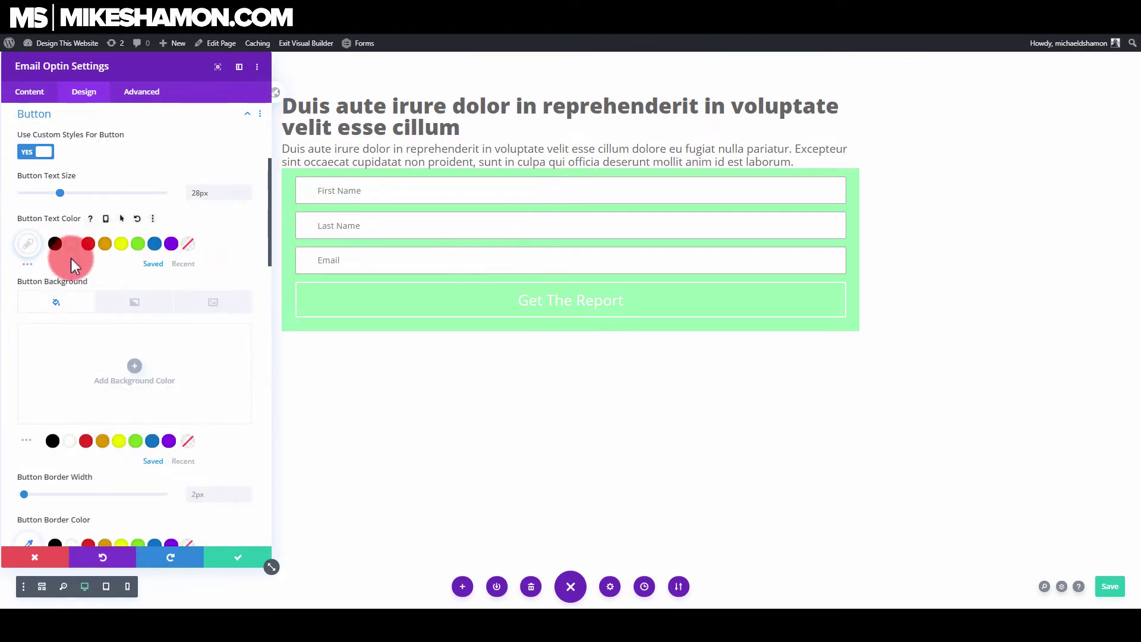
scroll(78, 285, "down", 6)
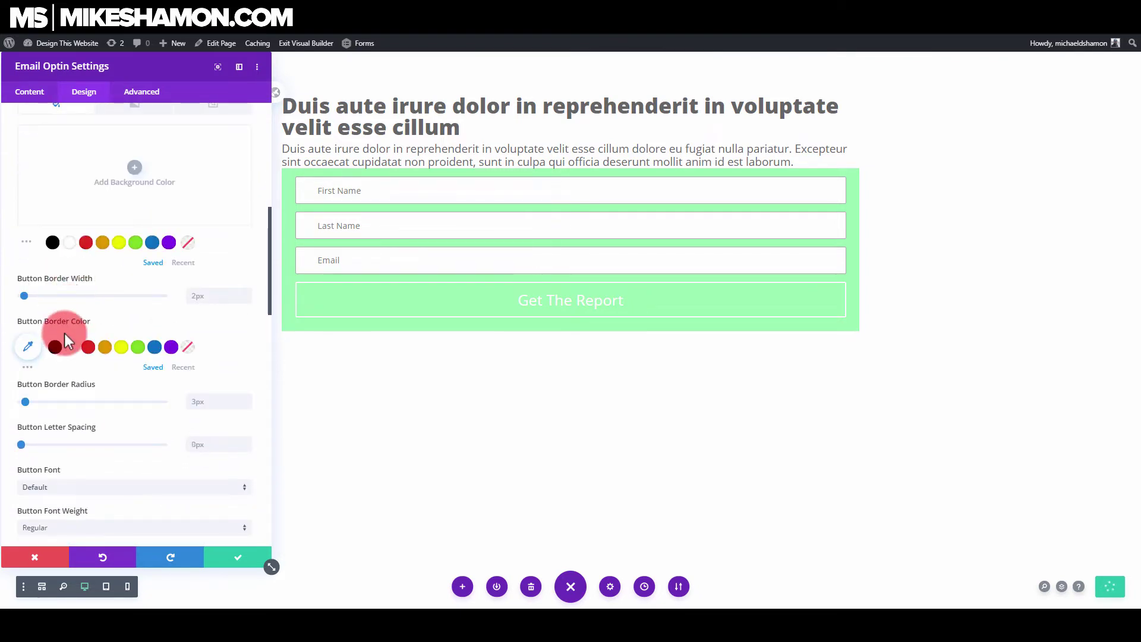
Remove the button border, fill it orange #e09900, and round corners to 36px.
mouse_move(24, 295)
left_mouse_down()
mouse_move(4, 297)
mouse_move(22, 295)
left_mouse_up()
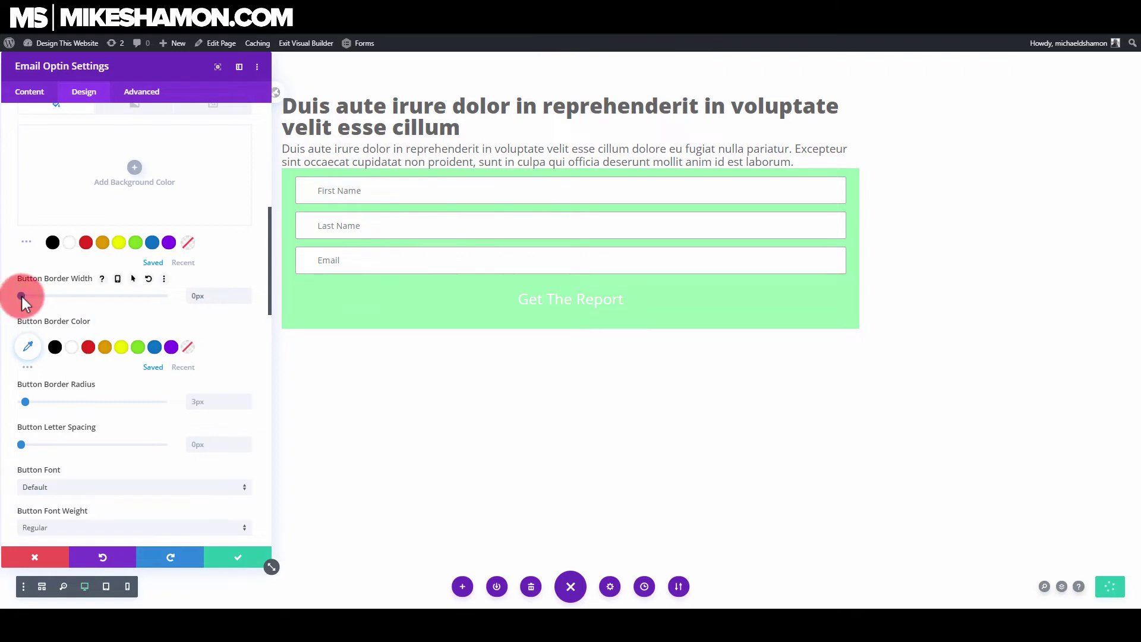
left_click(107, 257)
scroll(96, 281, "down", 3)
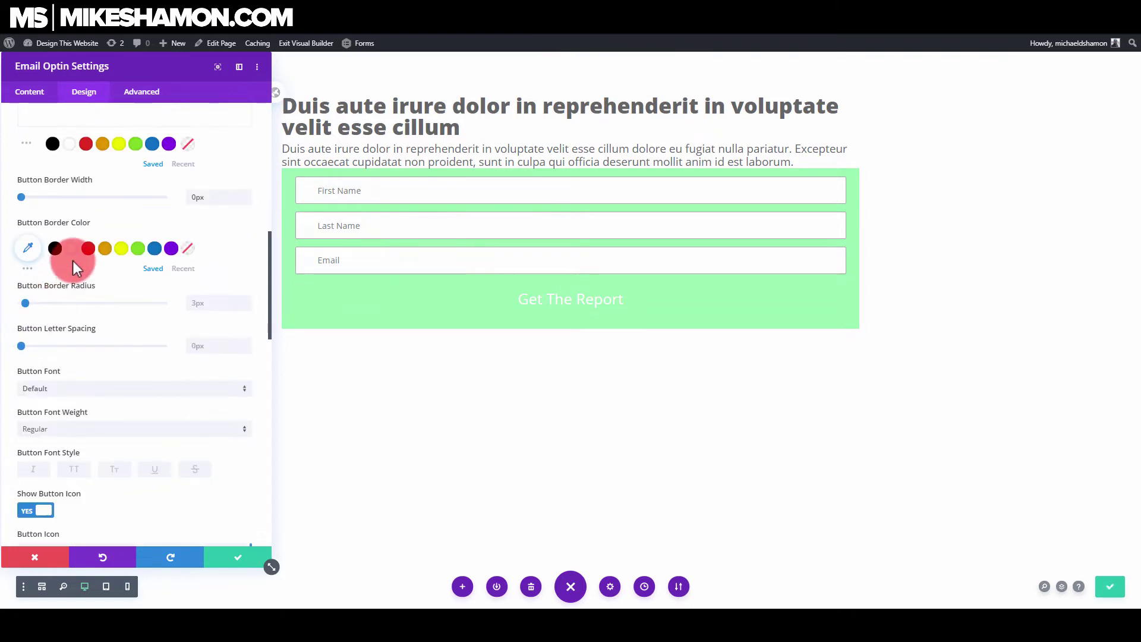
scroll(119, 267, "up", 3)
left_click(102, 243)
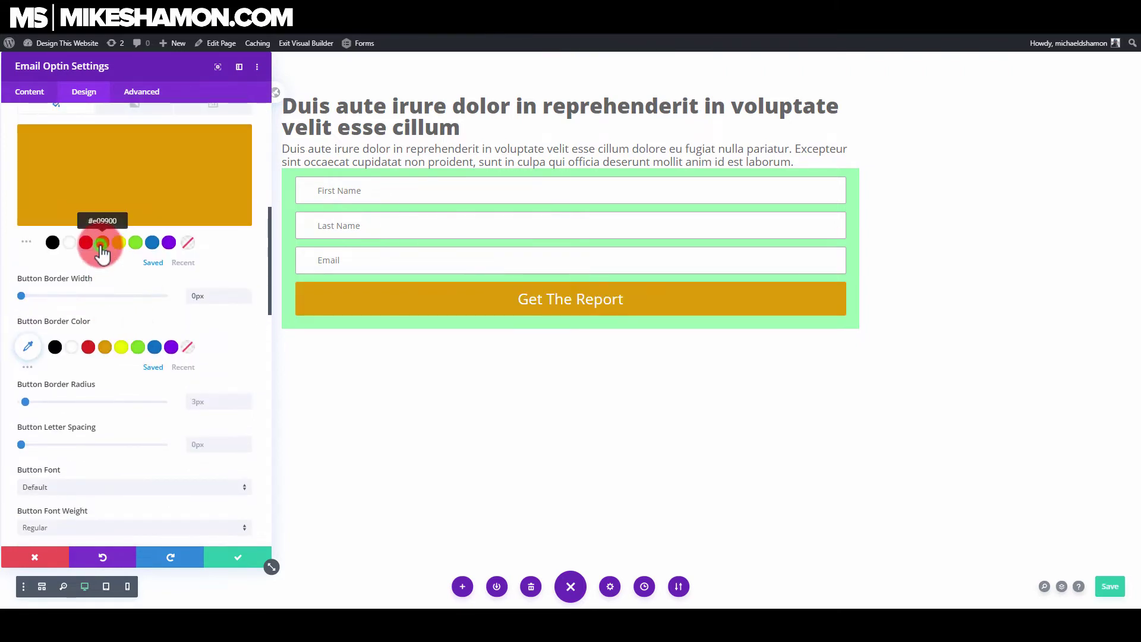
scroll(55, 369, "down", 3)
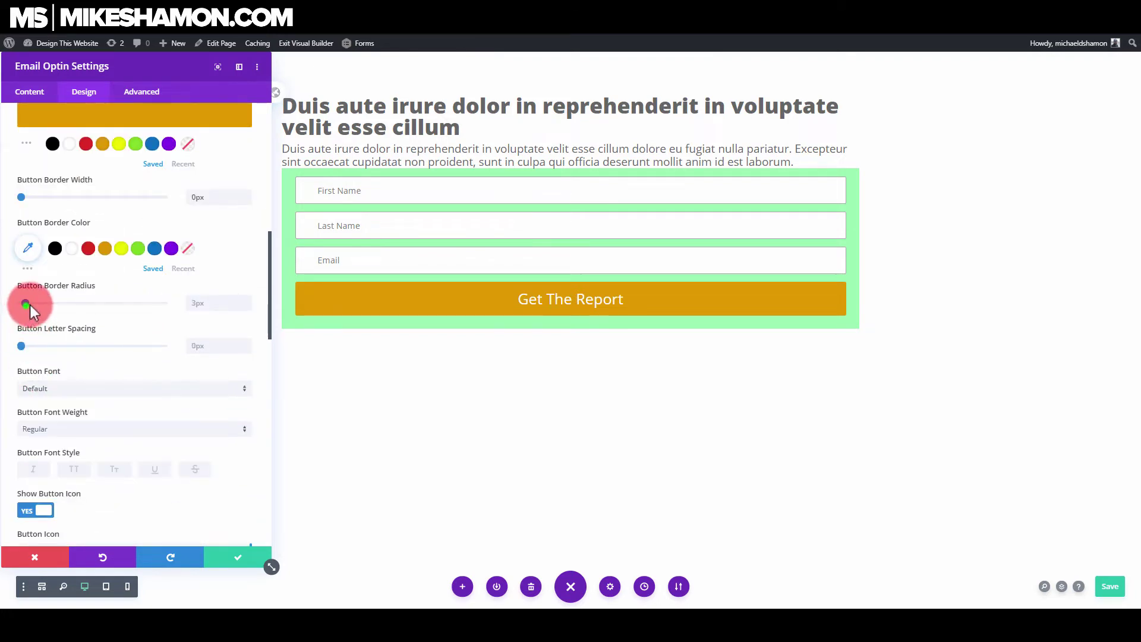
left_click_drag(28, 303, 70, 301)
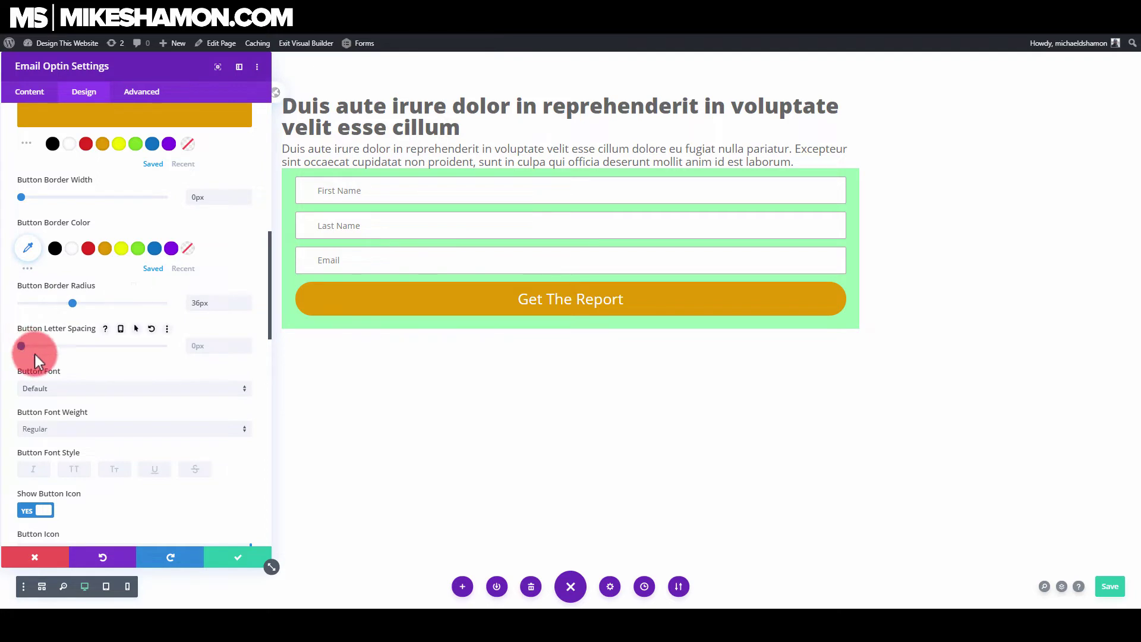
Make the button text bold and turn off the button icon.
scroll(55, 366, "down", 3)
left_click(60, 321)
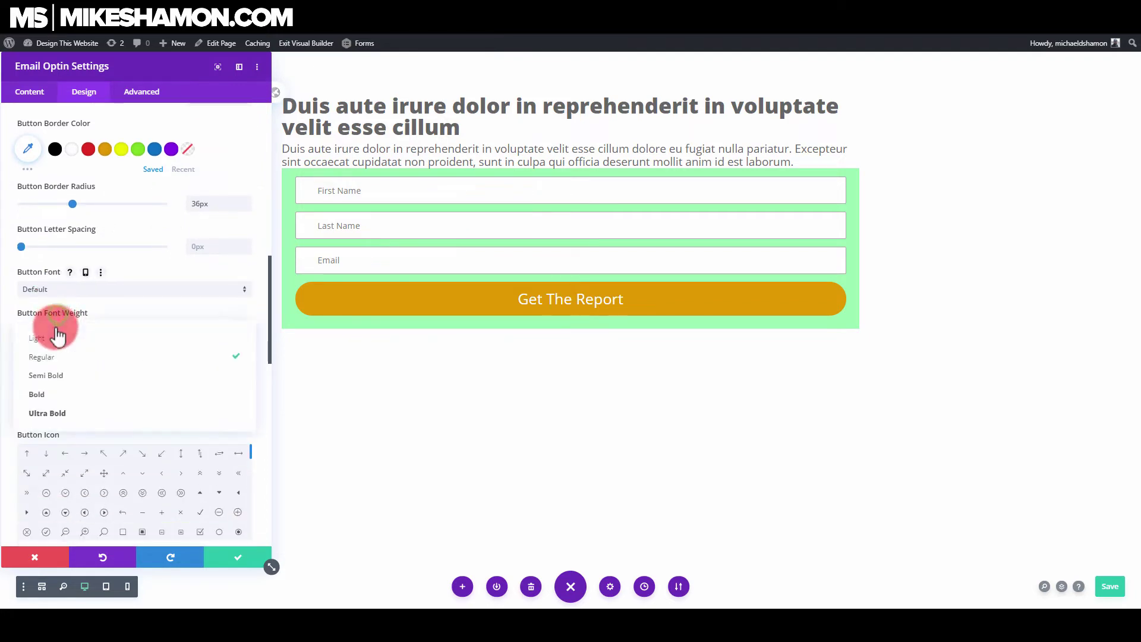
left_click(59, 395)
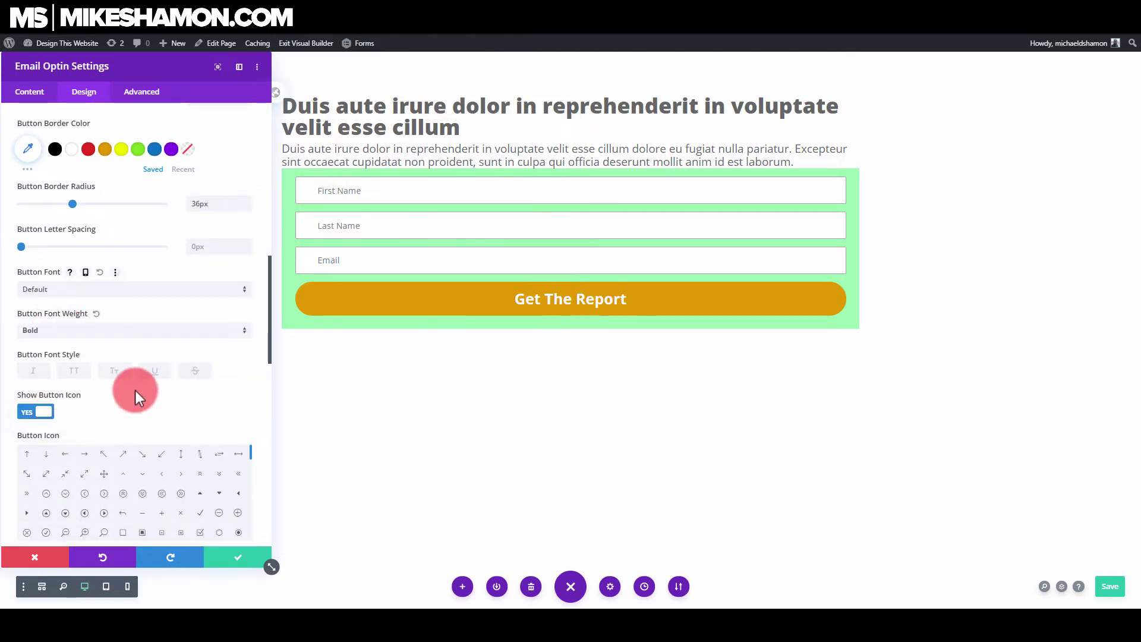
scroll(136, 389, "down", 3)
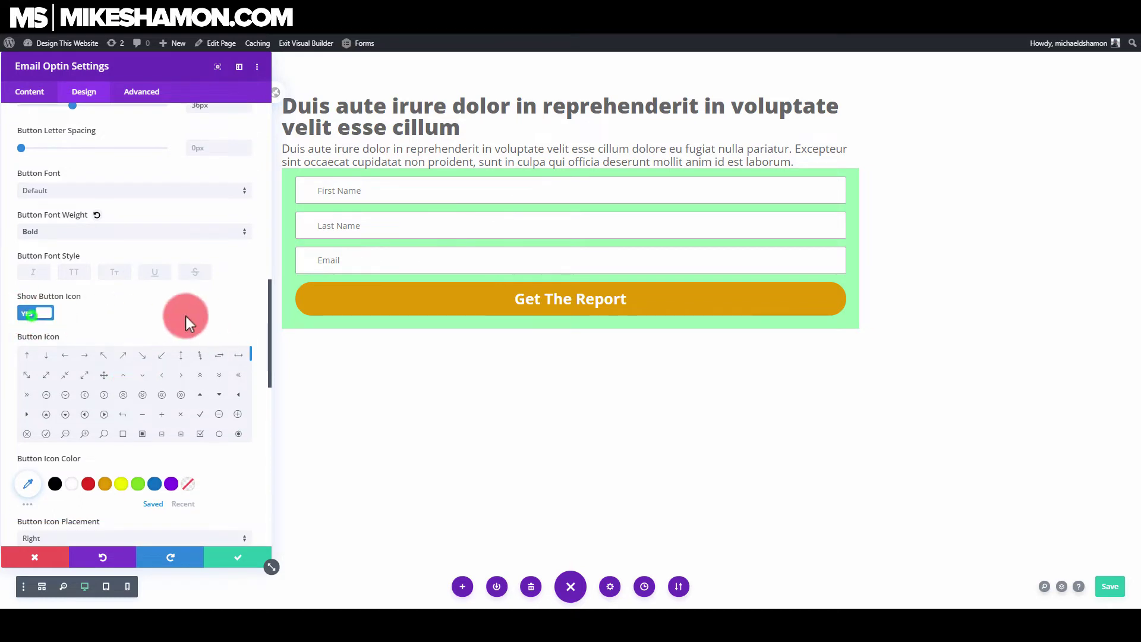
scroll(255, 307, "down", 3)
left_click(214, 310)
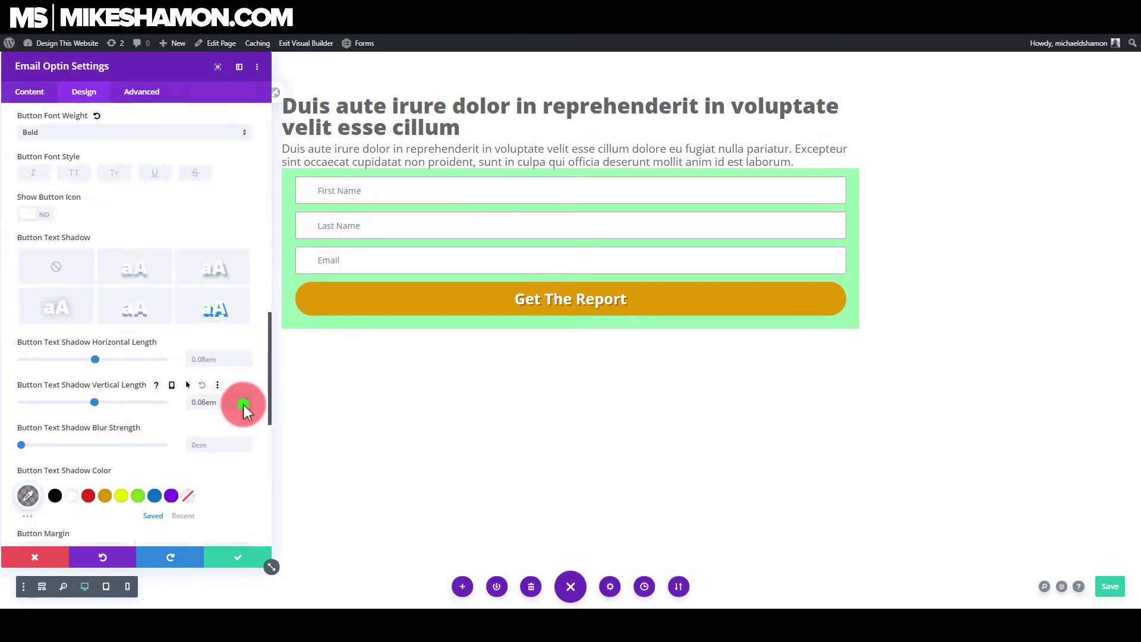
Darken the button's text shadow colour to rgba(0,0,0,0.64).
scroll(252, 367, "down", 4)
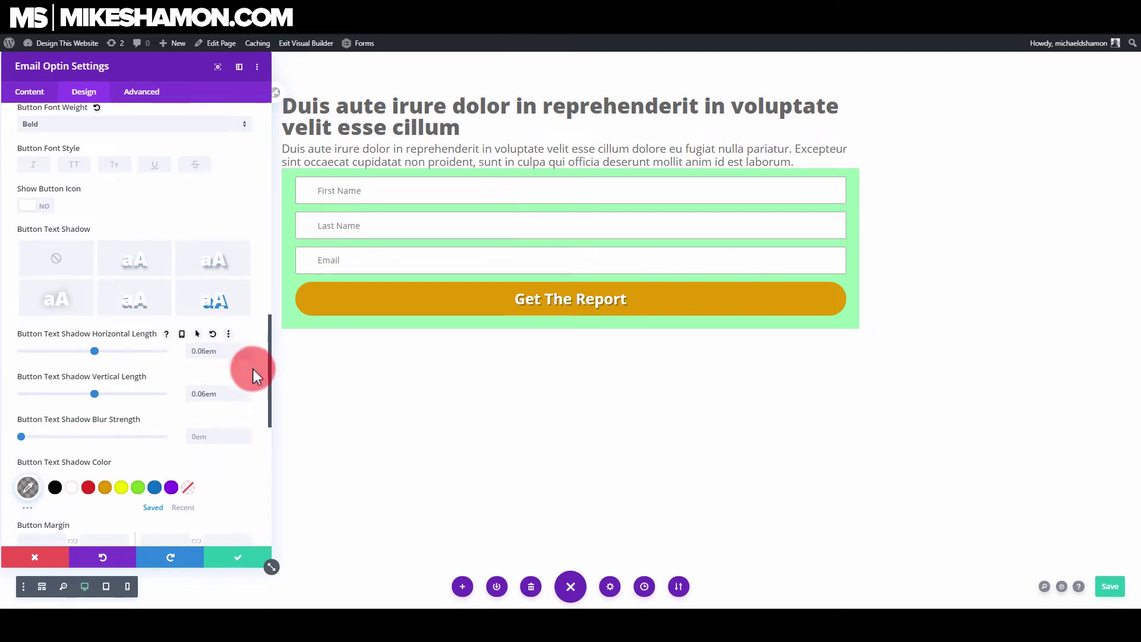
left_click(30, 297)
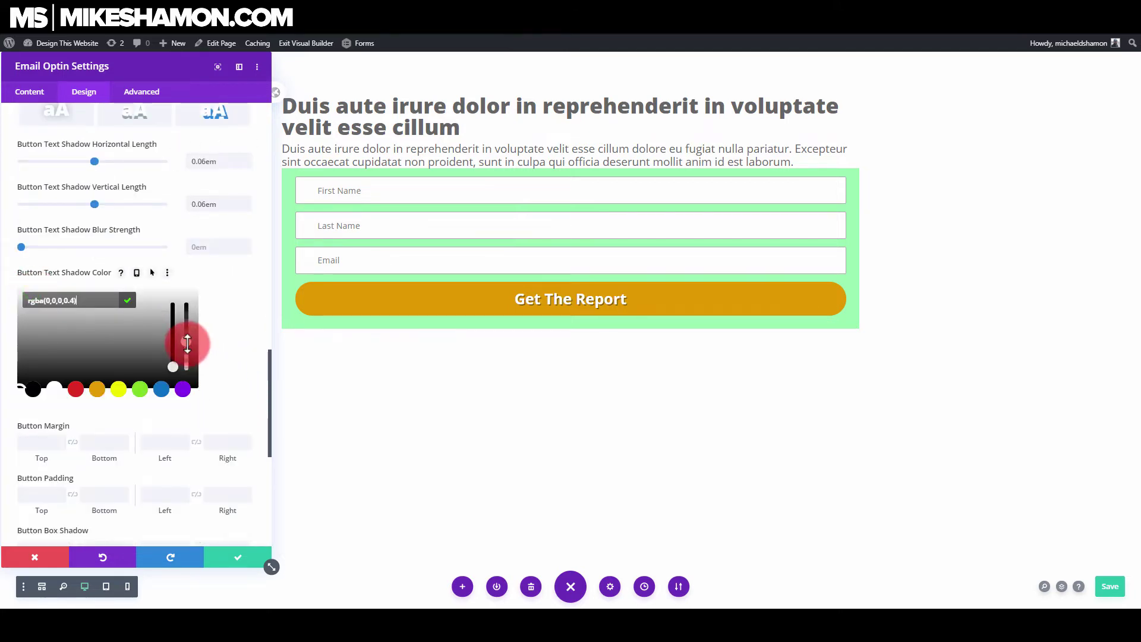
mouse_move(188, 337)
left_mouse_down()
mouse_move(203, 332)
mouse_move(187, 331)
left_mouse_up()
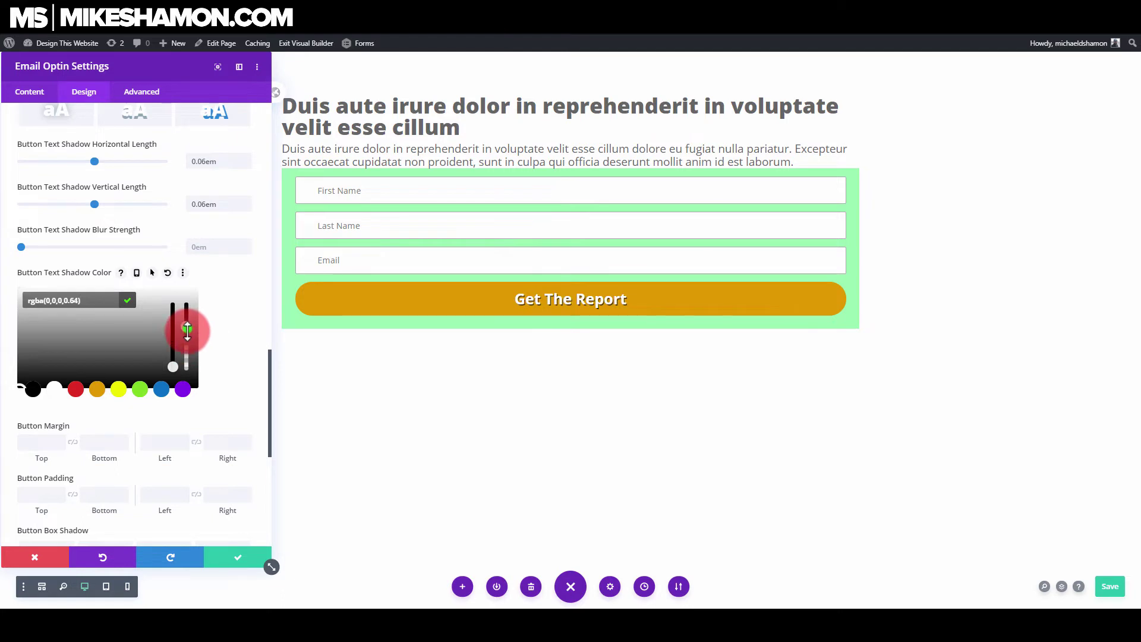
left_click(241, 328)
Give the Get The Report button a darker outer box shadow with 7px blur, then save.
scroll(71, 351, "down", 2)
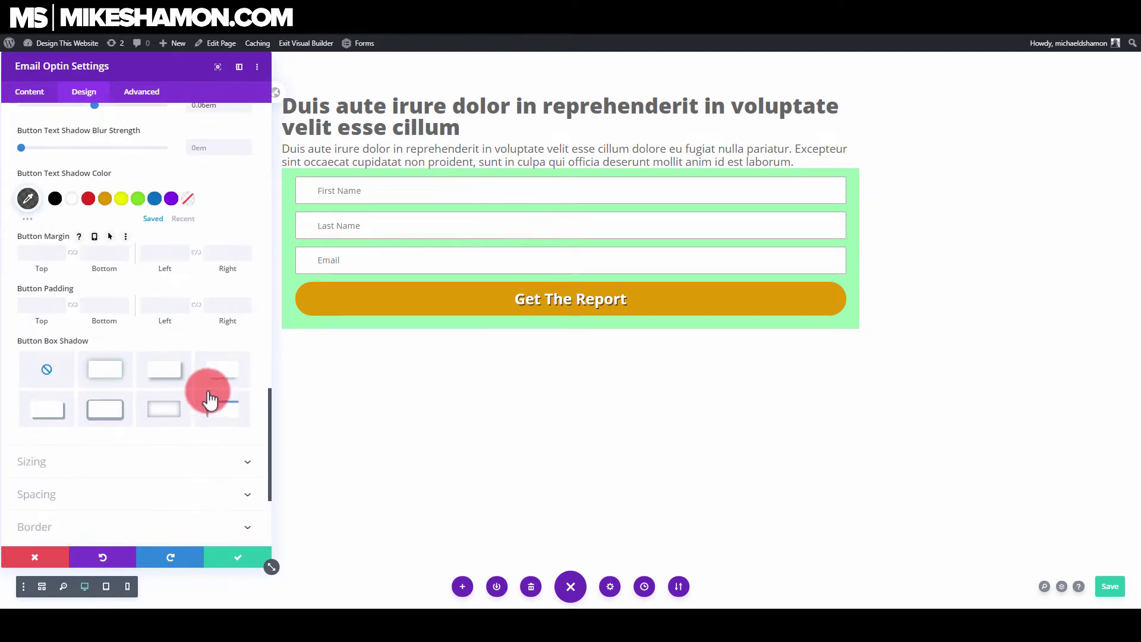
left_click(104, 371)
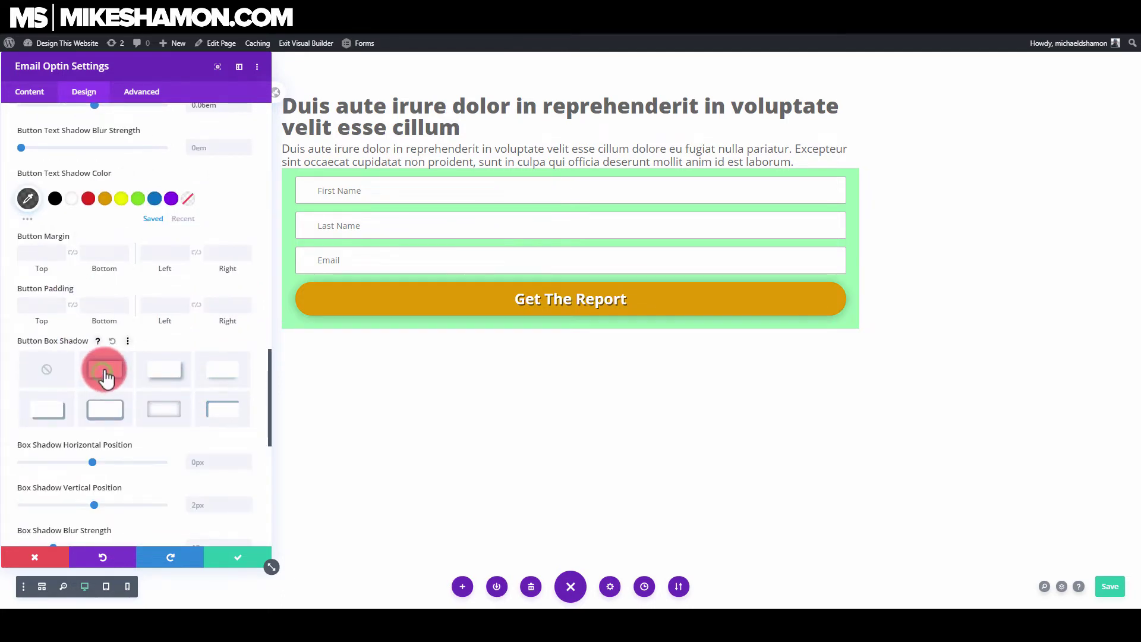
scroll(107, 381, "down", 2)
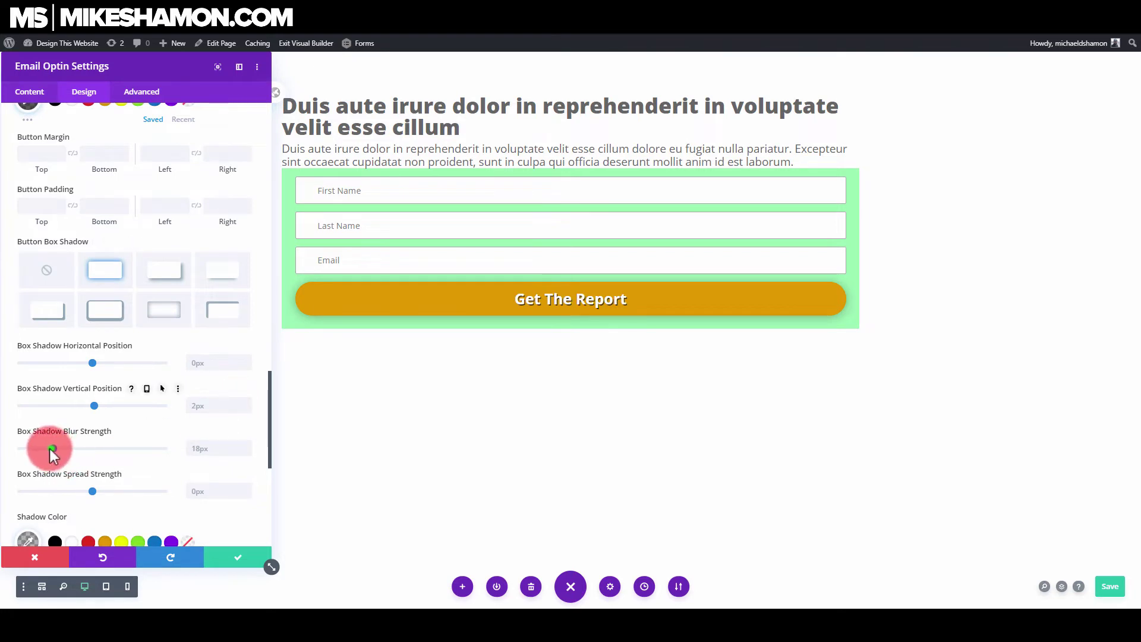
left_click_drag(44, 448, 37, 448)
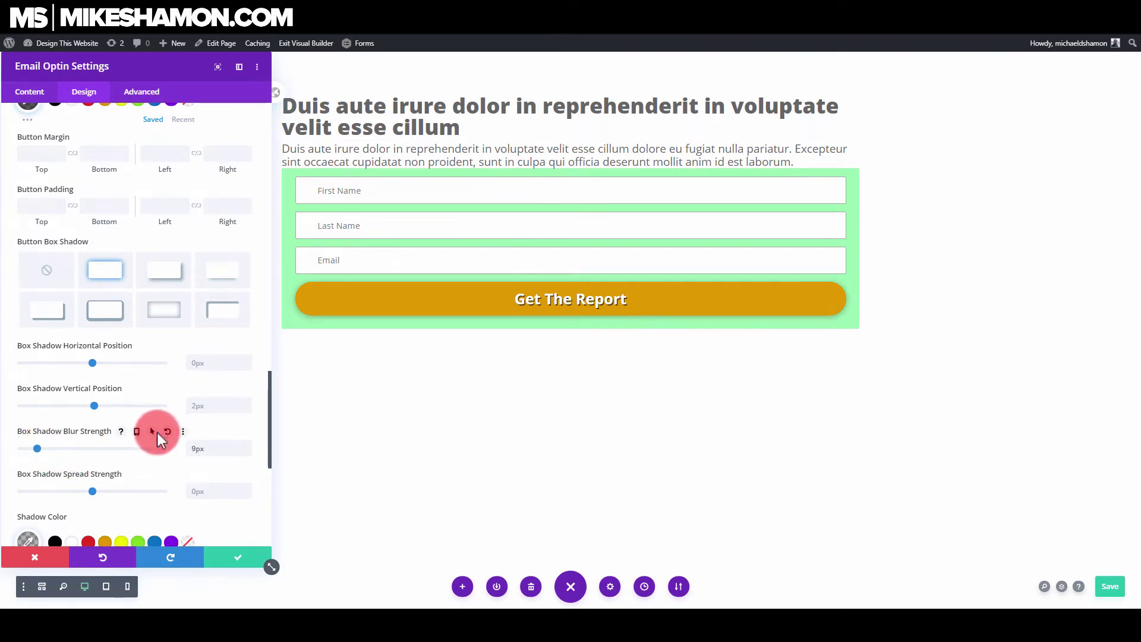
scroll(157, 433, "down", 2)
left_click(95, 454)
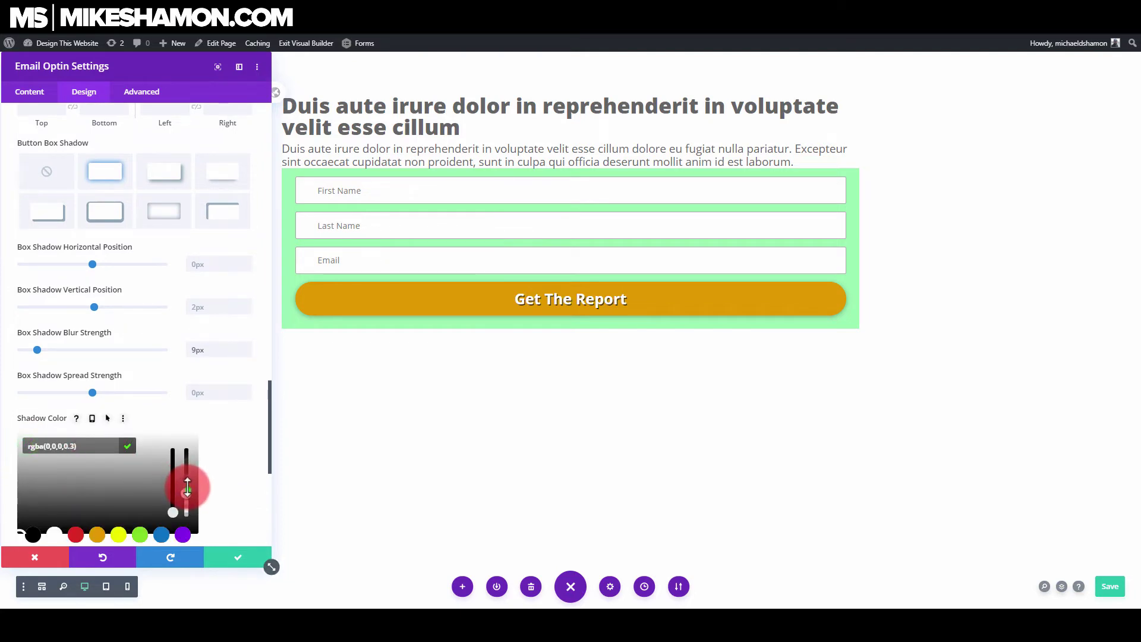
left_click_drag(187, 488, 187, 484)
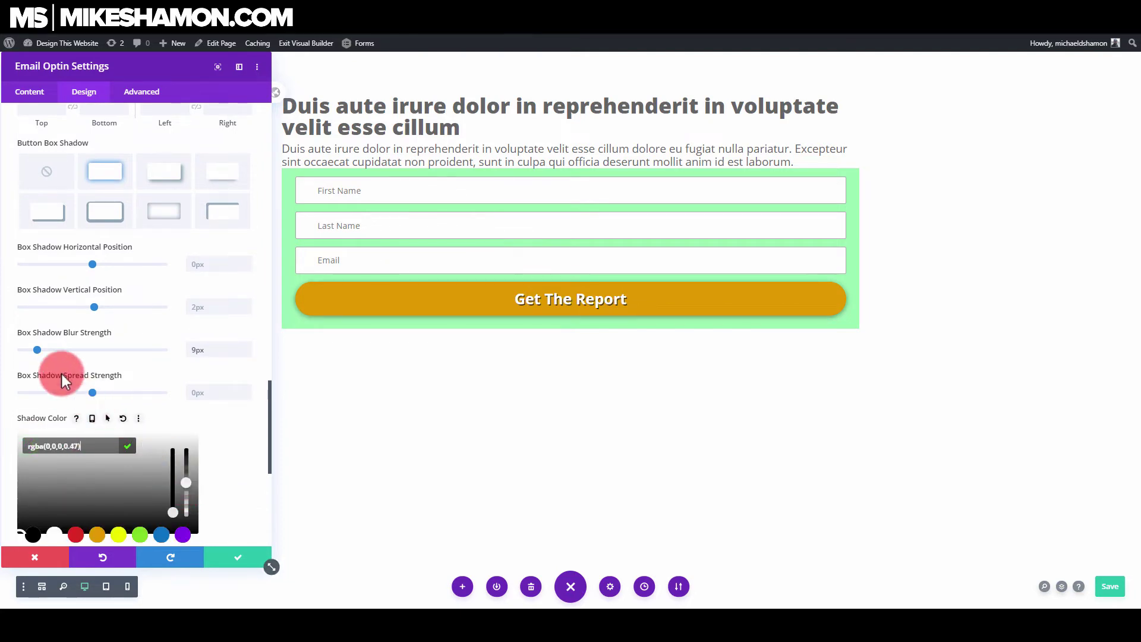
left_click_drag(36, 350, 34, 349)
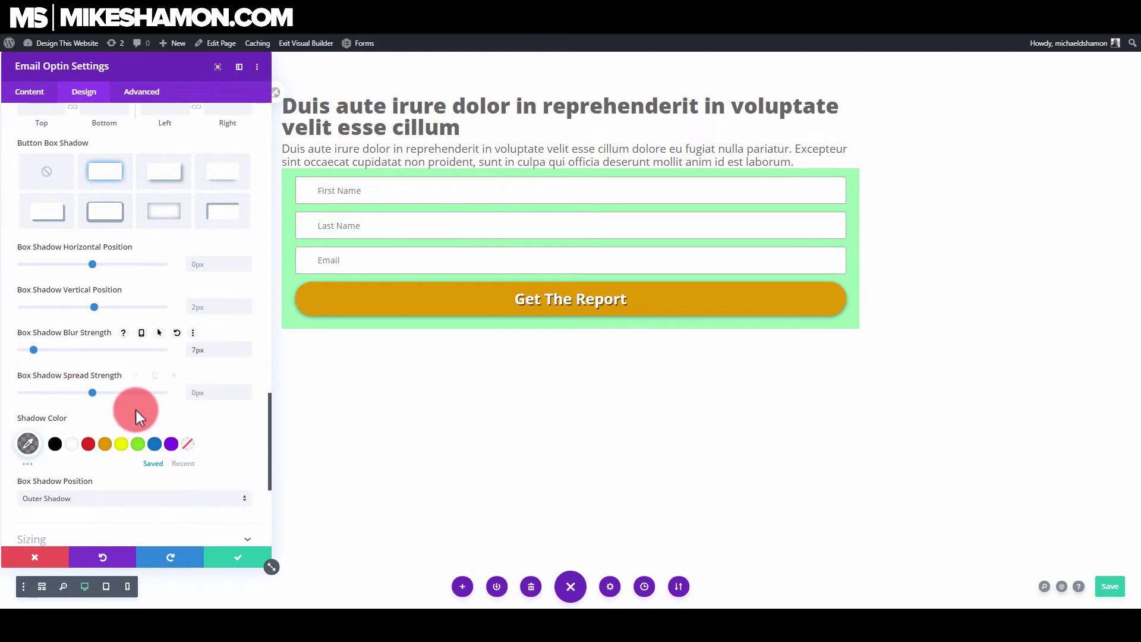
scroll(237, 450, "down", 2)
scroll(194, 420, "down", 3)
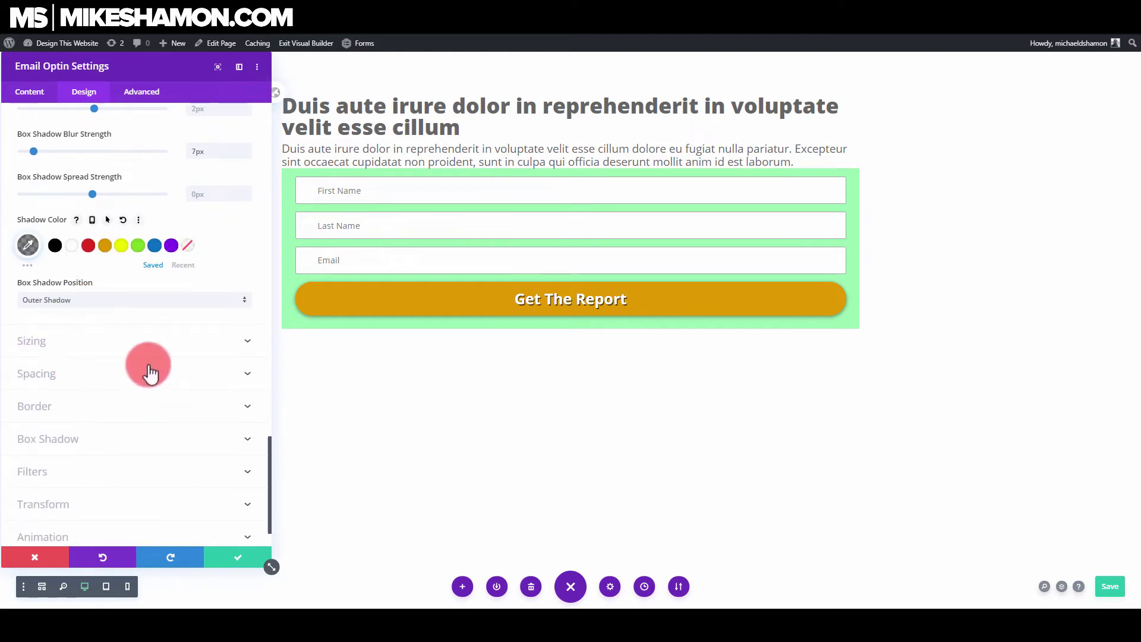
left_click(230, 553)
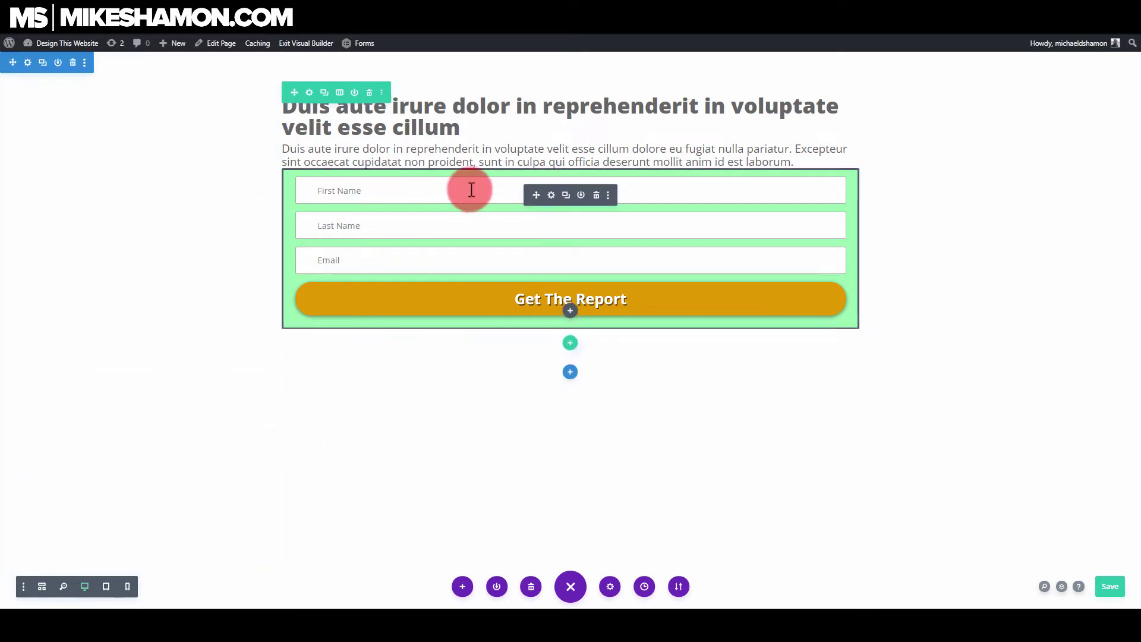
Clear the optin form's green background colour and save.
left_click(551, 195)
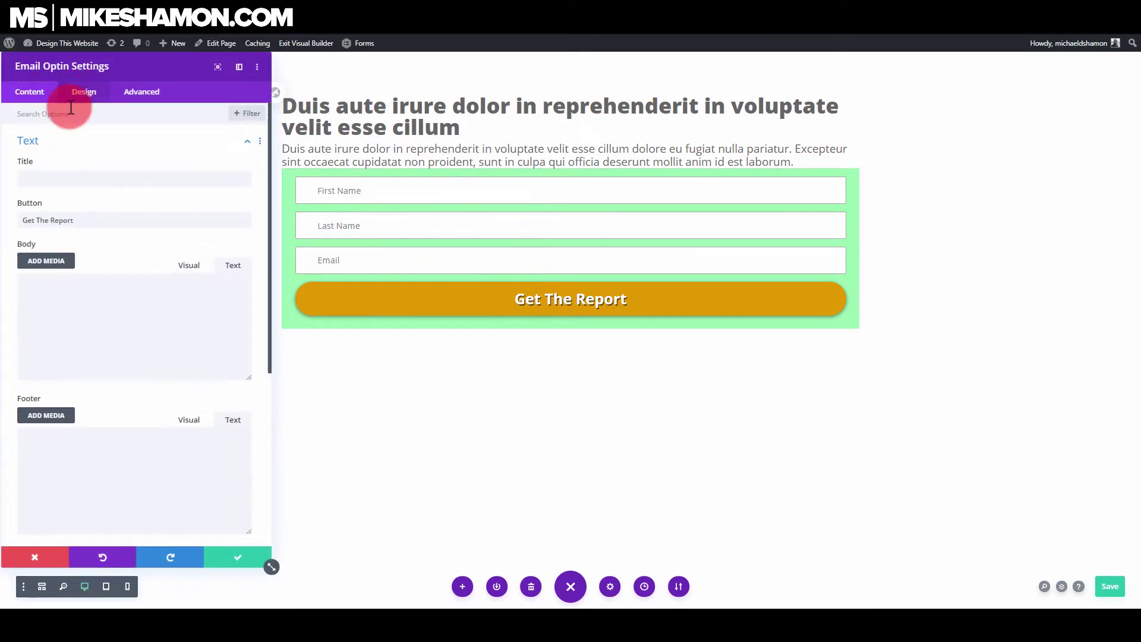
left_click(47, 141)
left_click(42, 336)
scroll(89, 331, "down", 3)
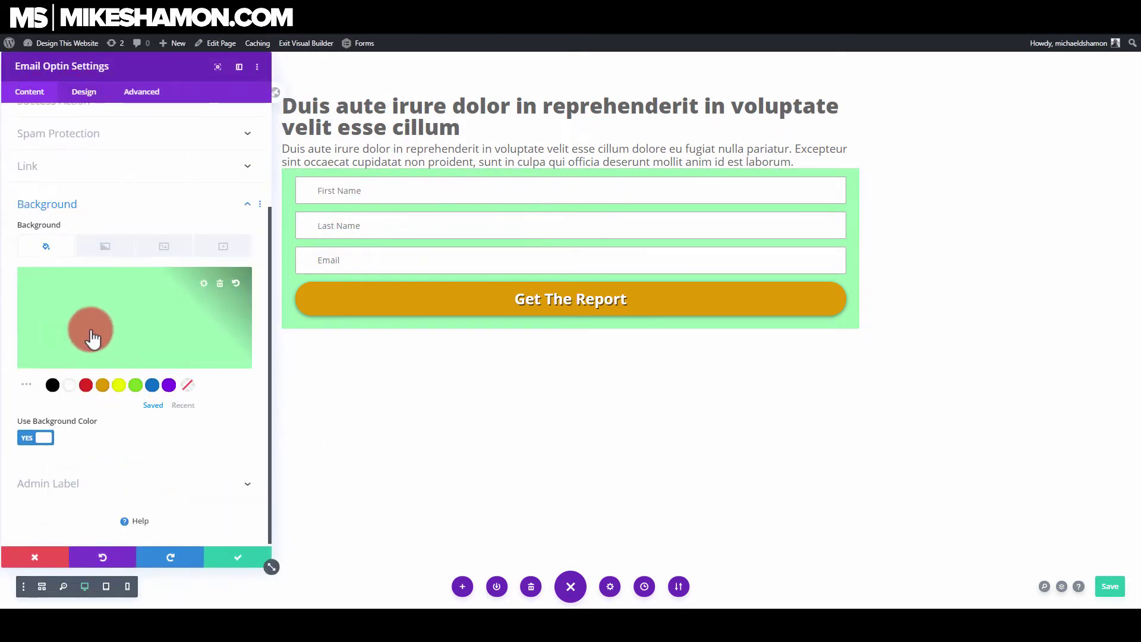
left_click(238, 282)
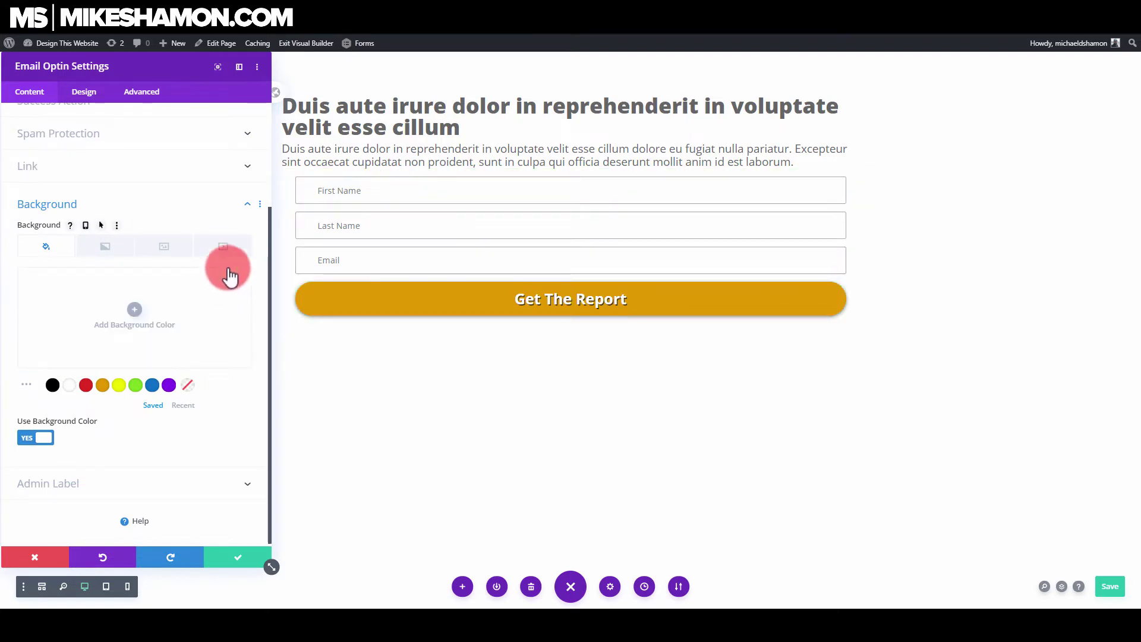
left_click(235, 556)
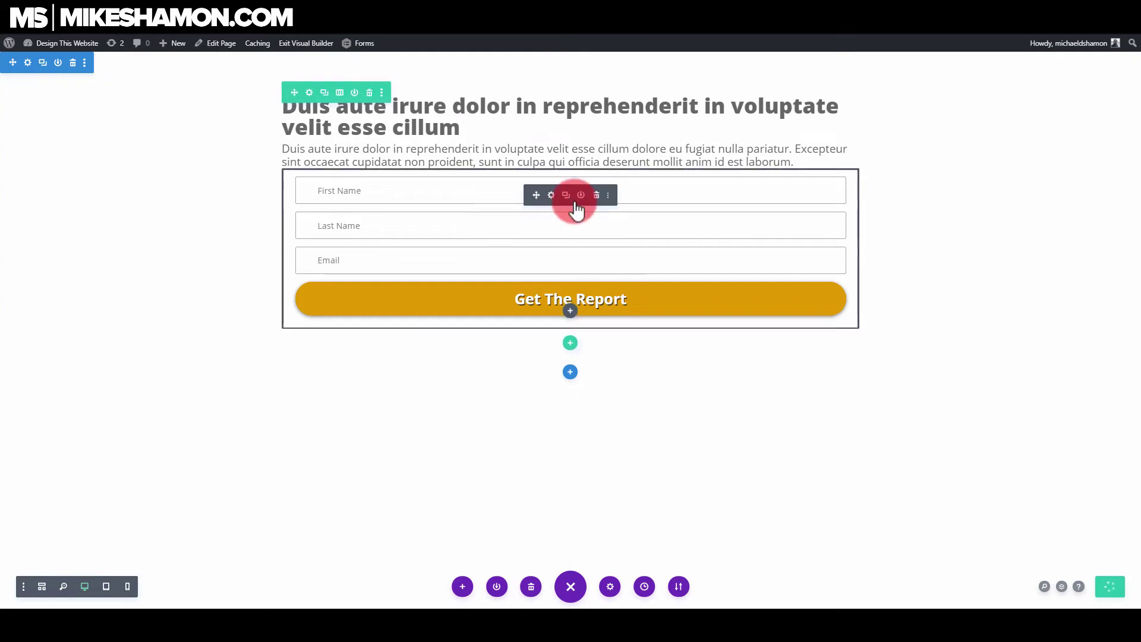
Keep MailChimp as the optin form's email service provider.
left_click(553, 197)
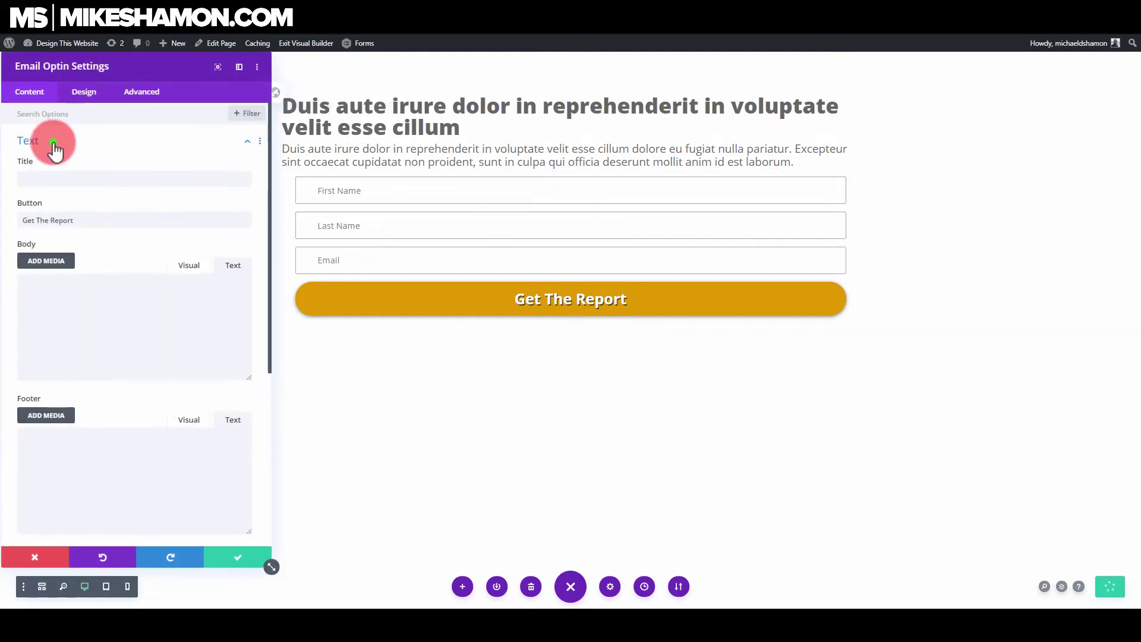
left_click(53, 144)
left_click(84, 178)
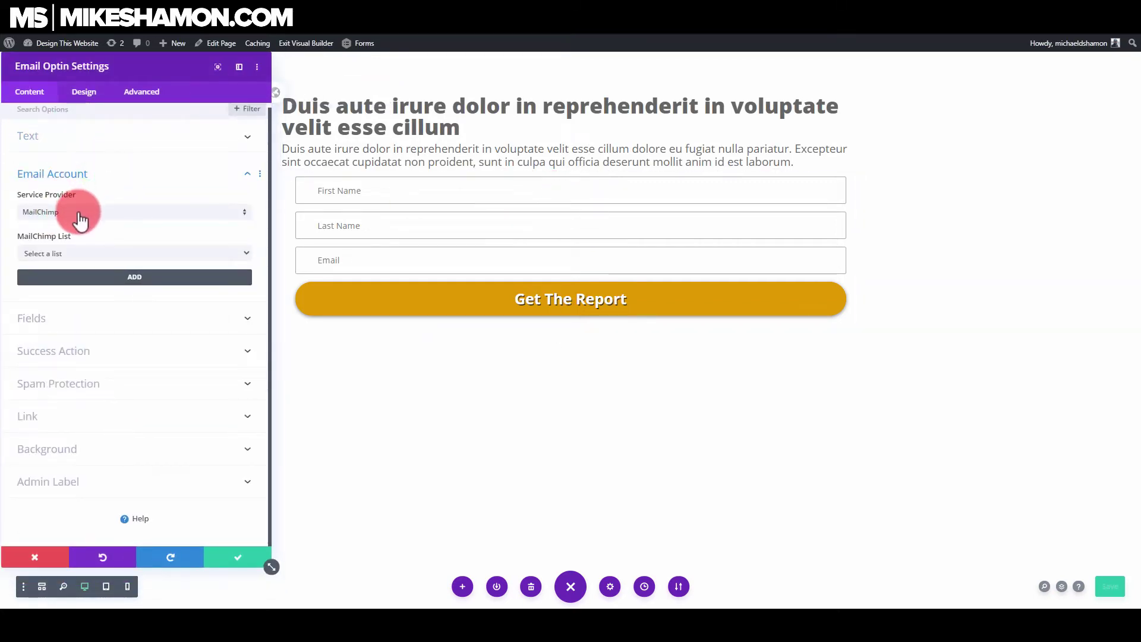
left_click(79, 214)
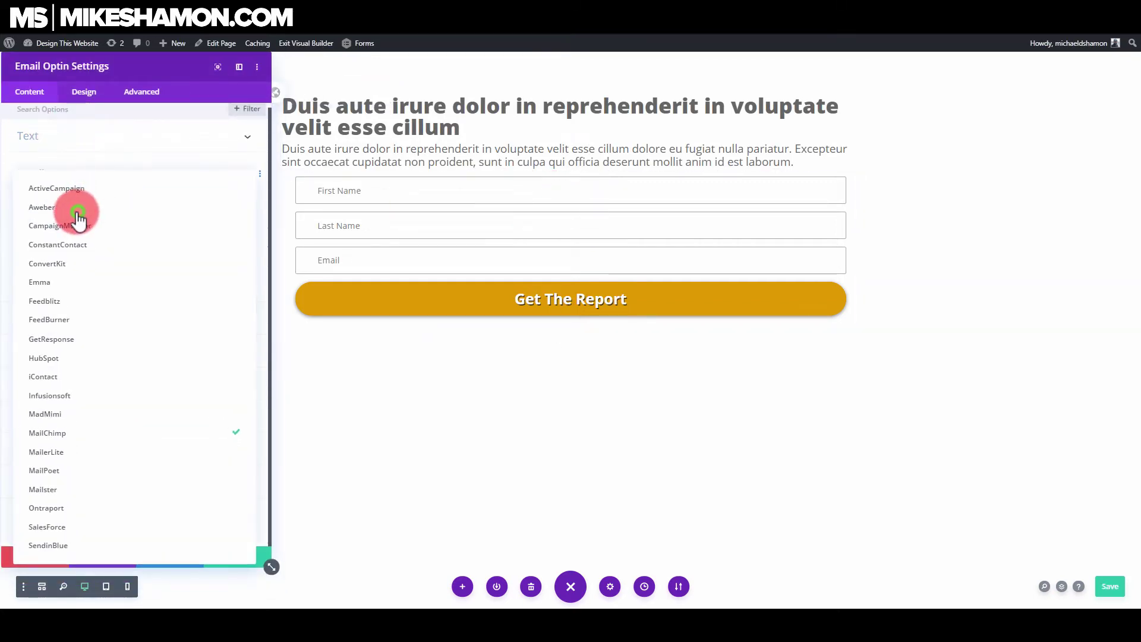
left_click(12, 205)
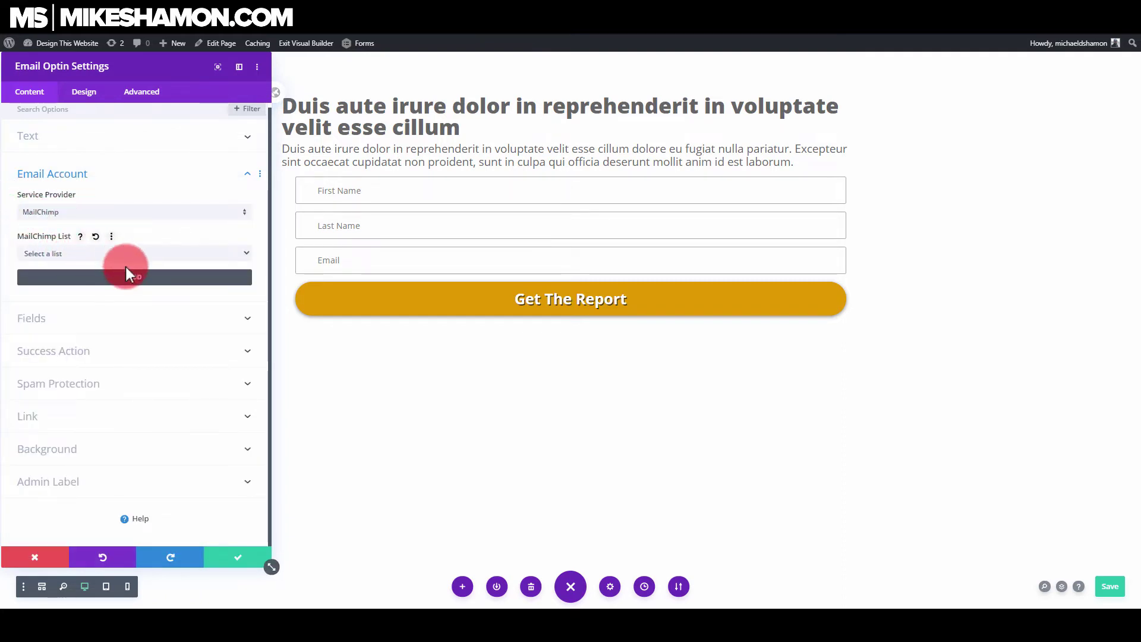
Set the Success Action to redirect to a custom URL of '#' and save.
left_click(42, 354)
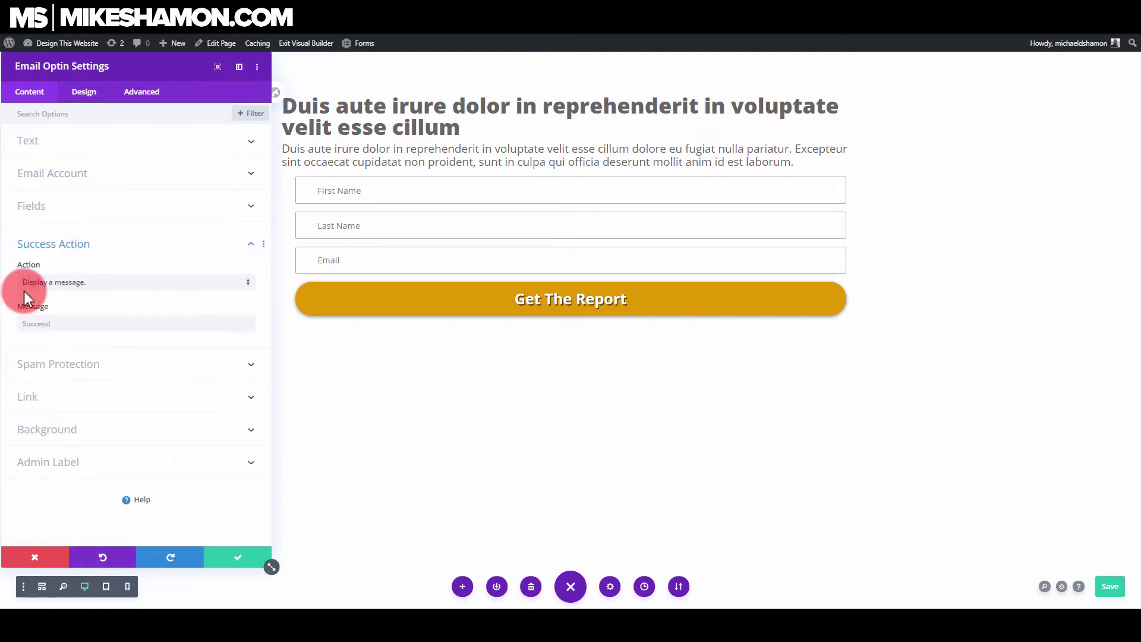
left_click(55, 286)
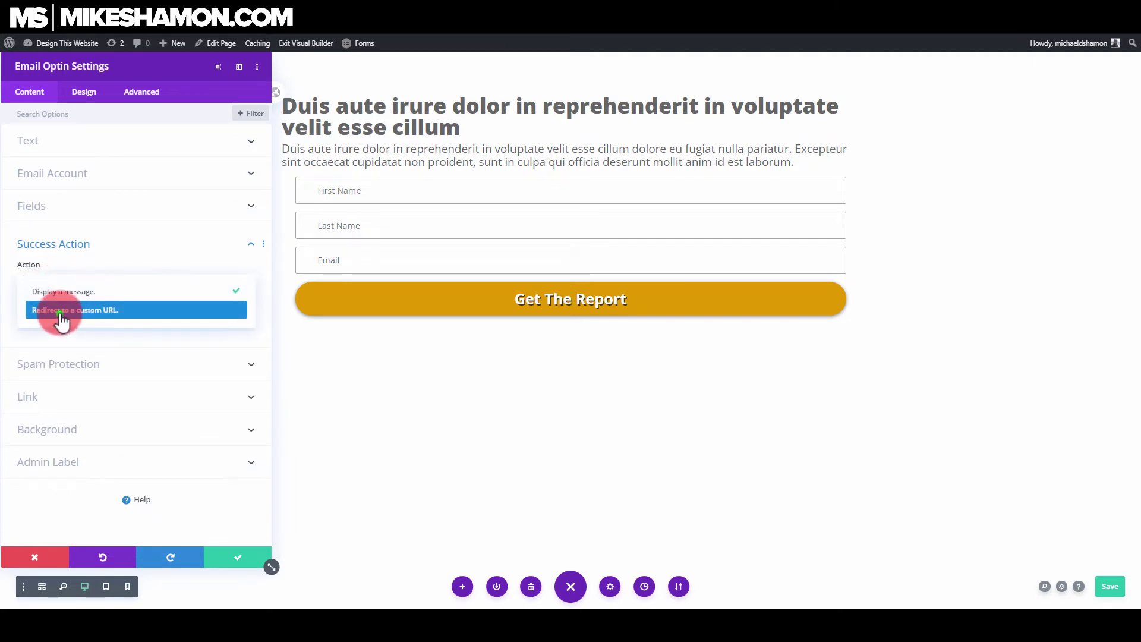
left_click(62, 315)
left_click(93, 283)
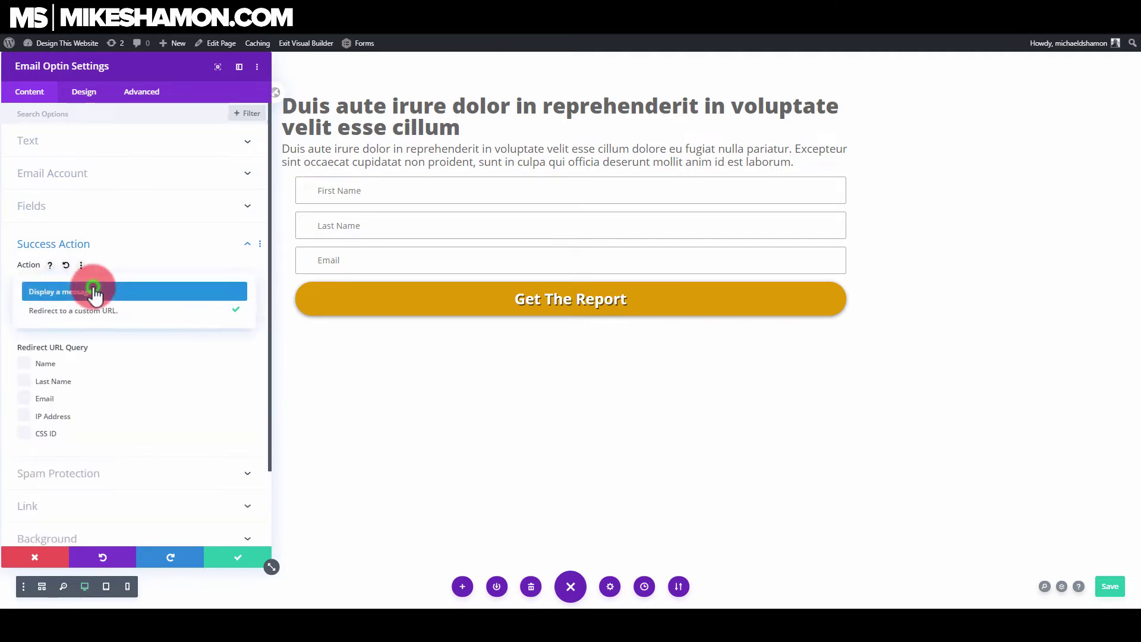
left_click(68, 310)
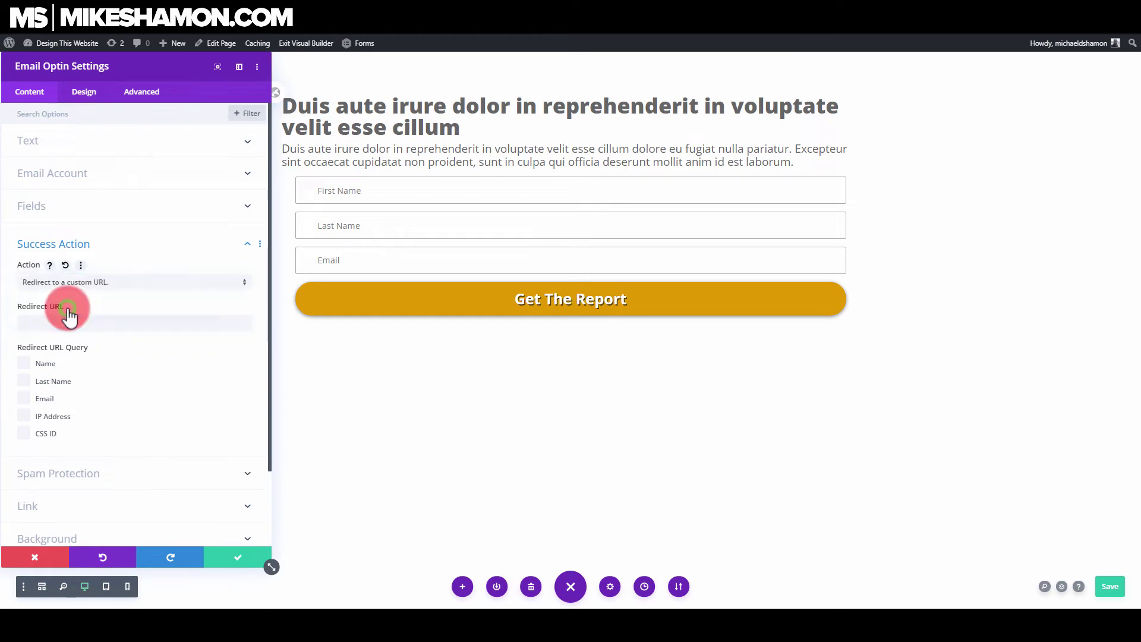
left_click(65, 320)
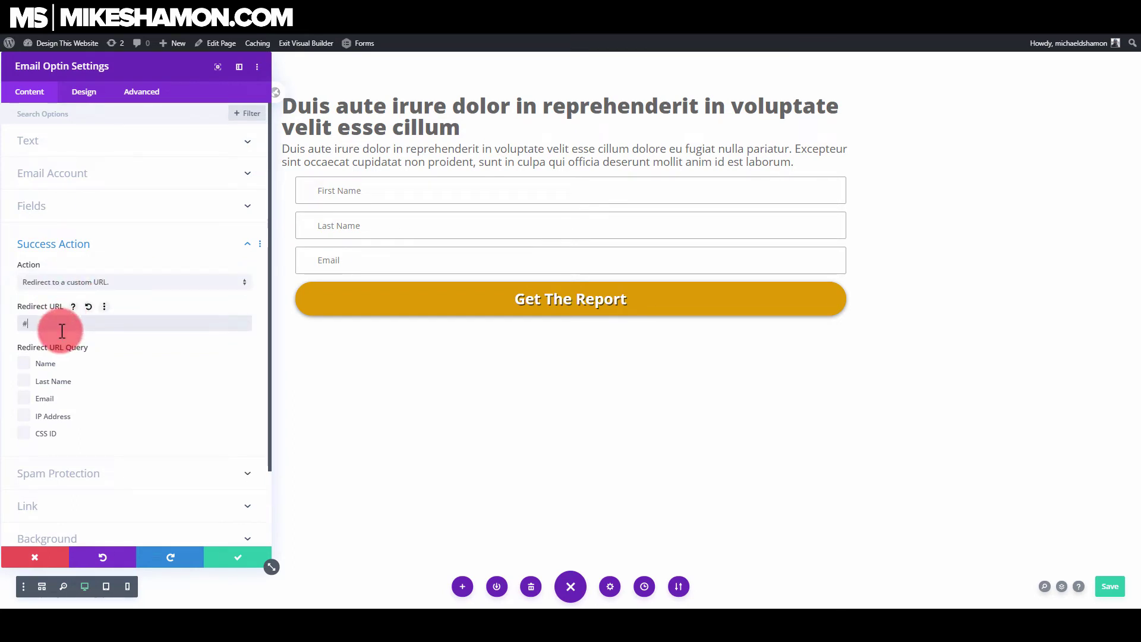
scroll(80, 339, "down", 3)
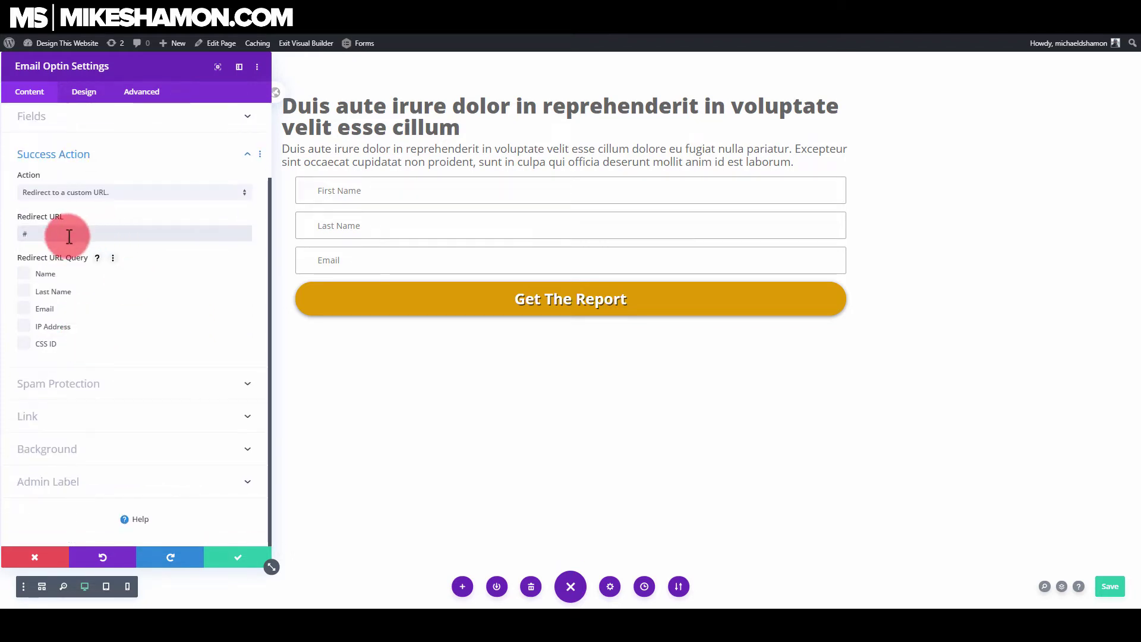
left_click_drag(71, 233, 29, 233)
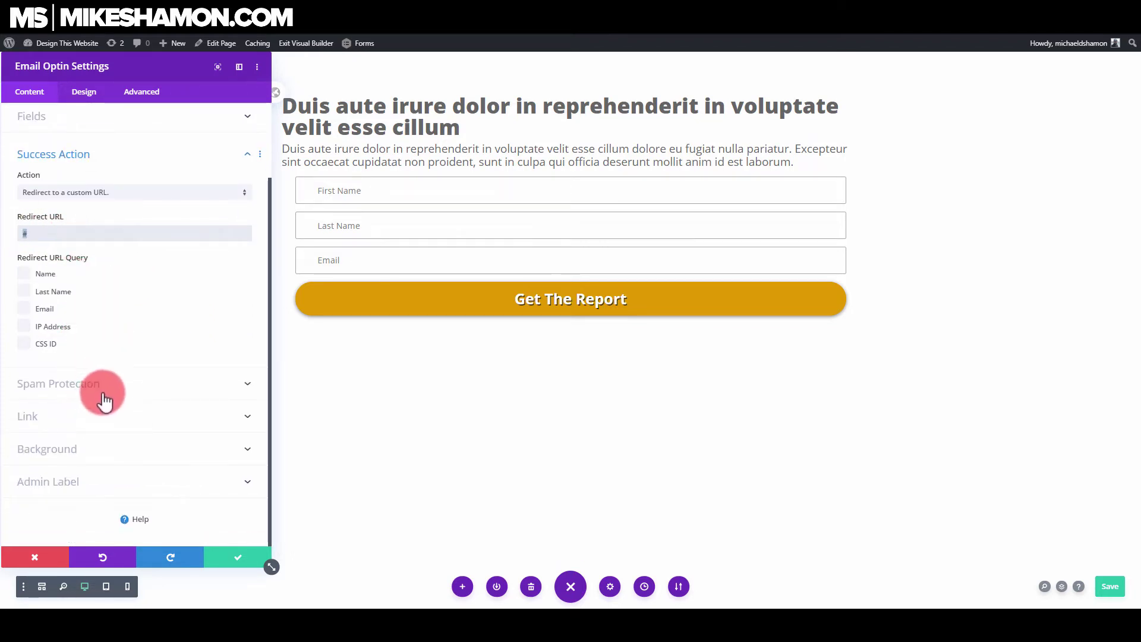
left_click(223, 555)
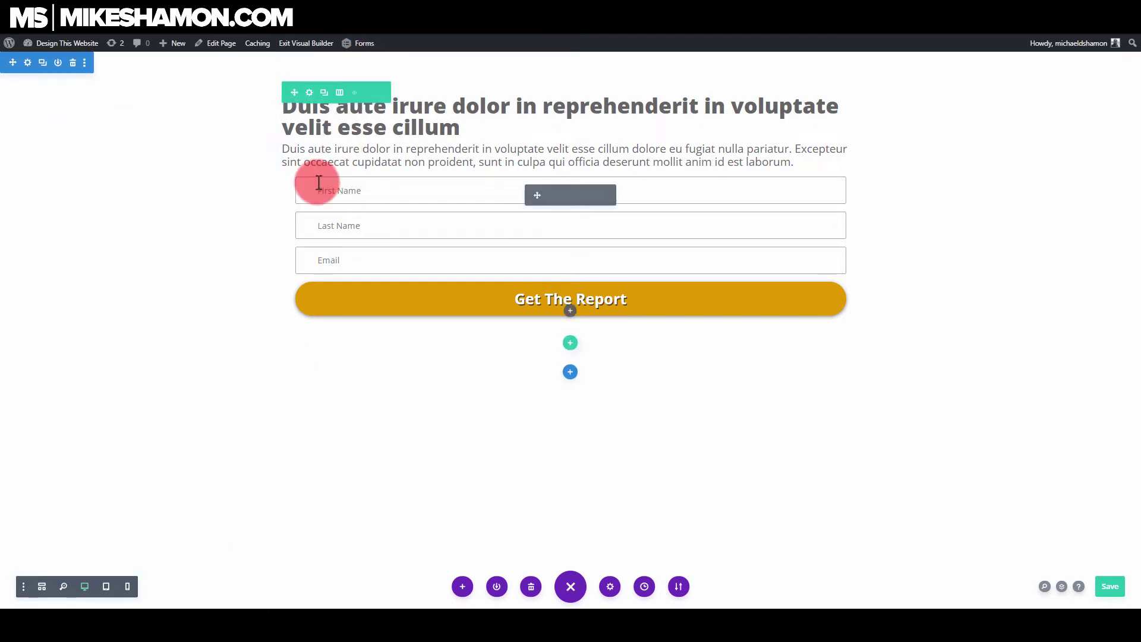
Switch the row to 1/3 + 2/3 columns with Max Width 100% and Width 90%.
left_click(340, 93)
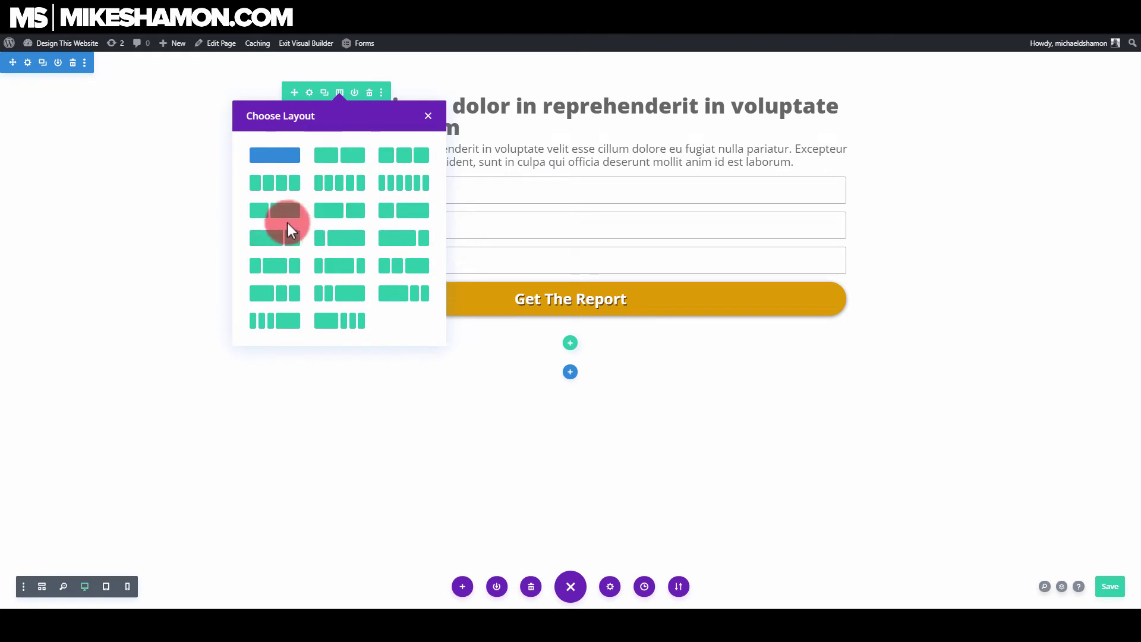
left_click(287, 213)
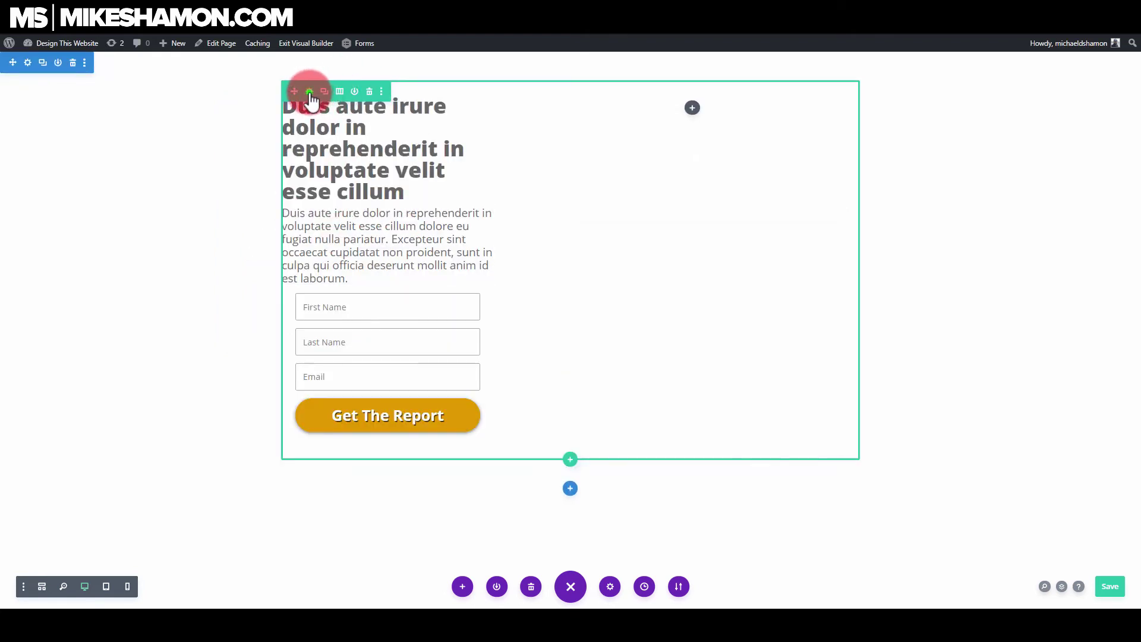
left_click(310, 91)
left_click(89, 92)
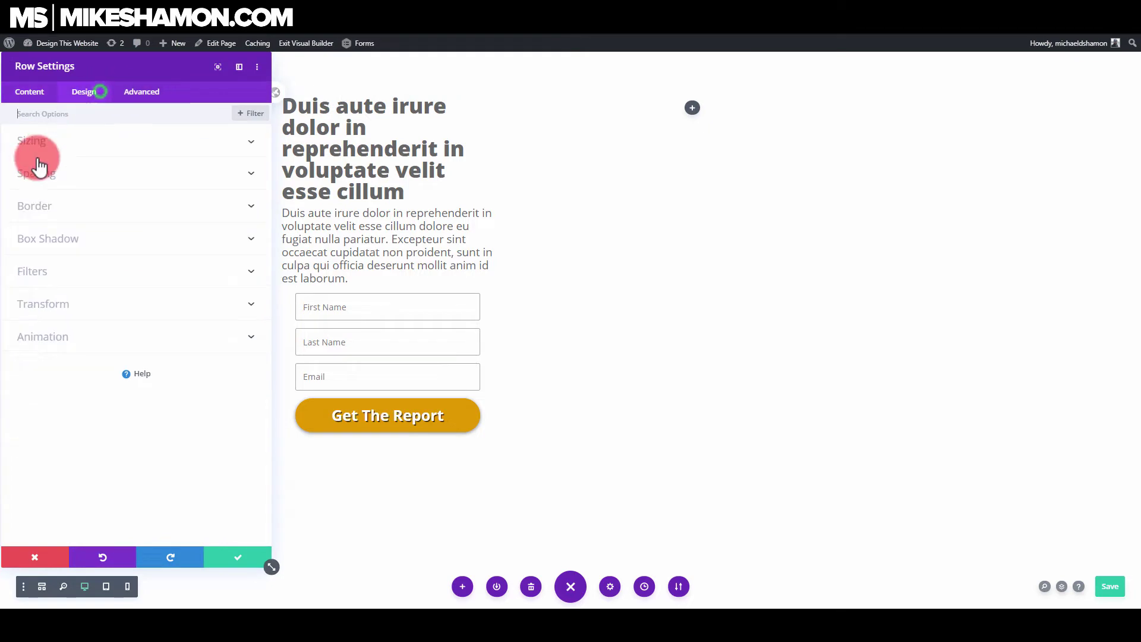
left_click(76, 142)
left_click(36, 221)
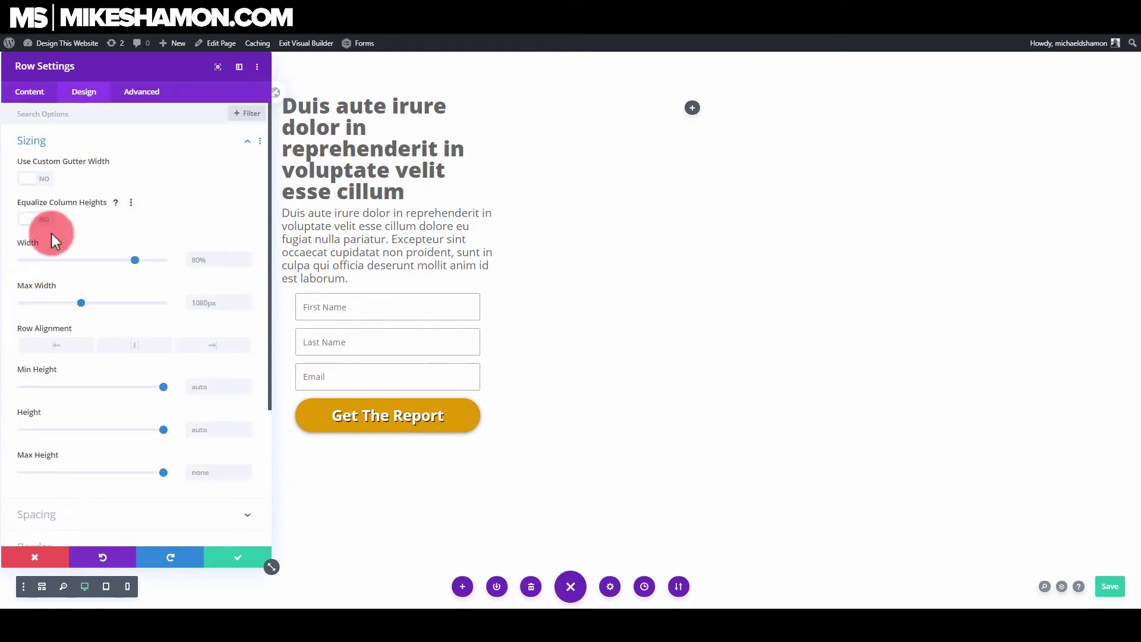
scroll(80, 259, "down", 2)
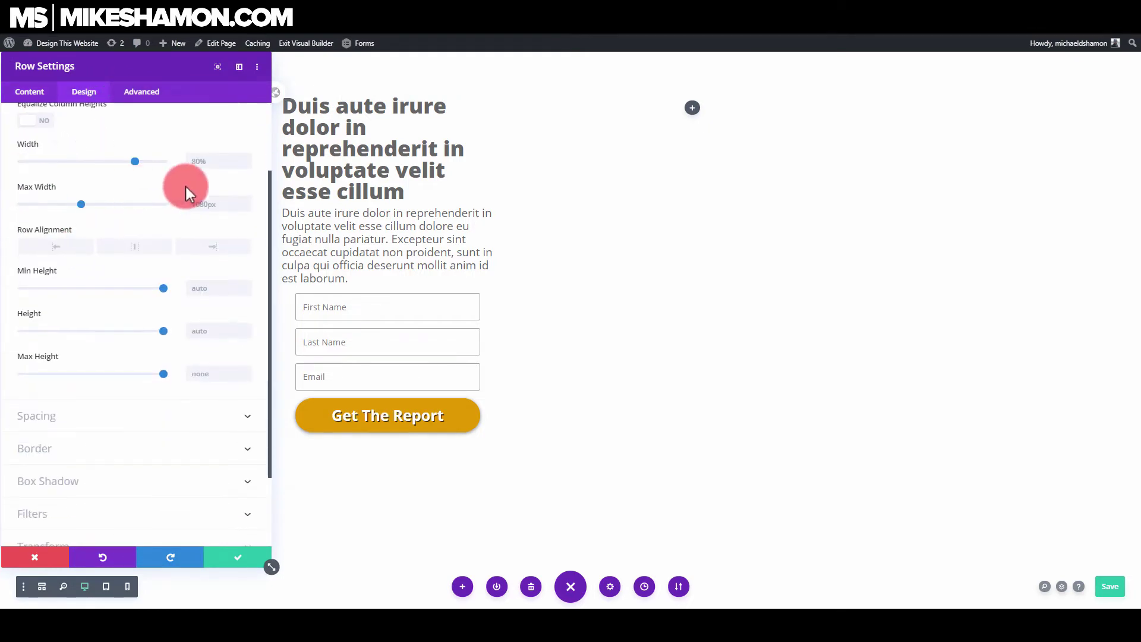
left_click(214, 210)
type("100px")
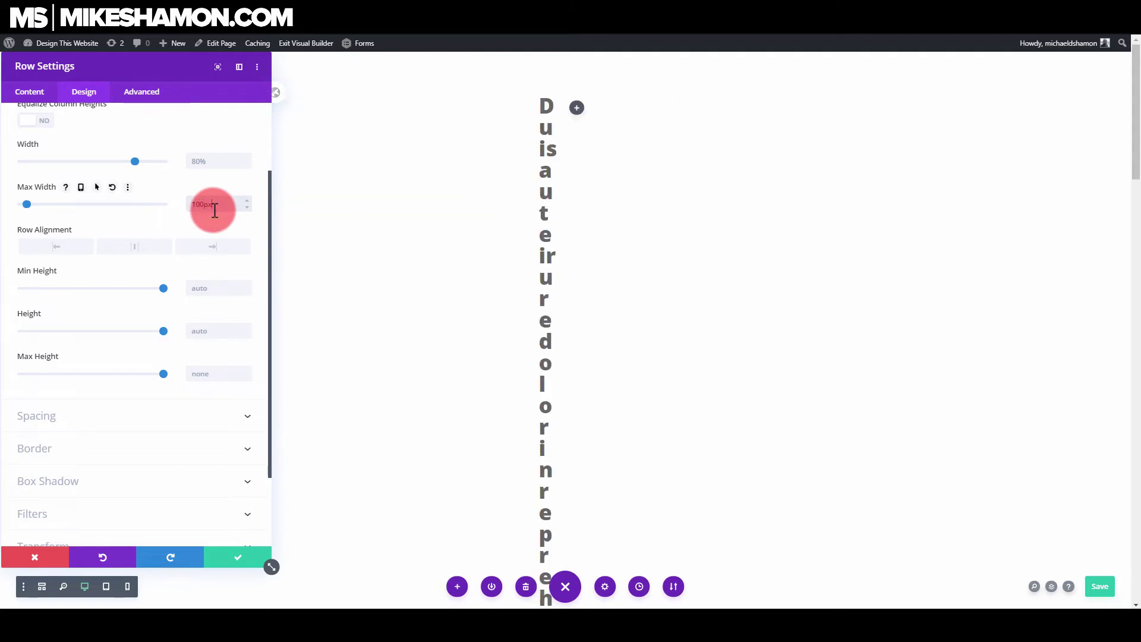
key("BackSpace")
key("BackSpace")
type("%")
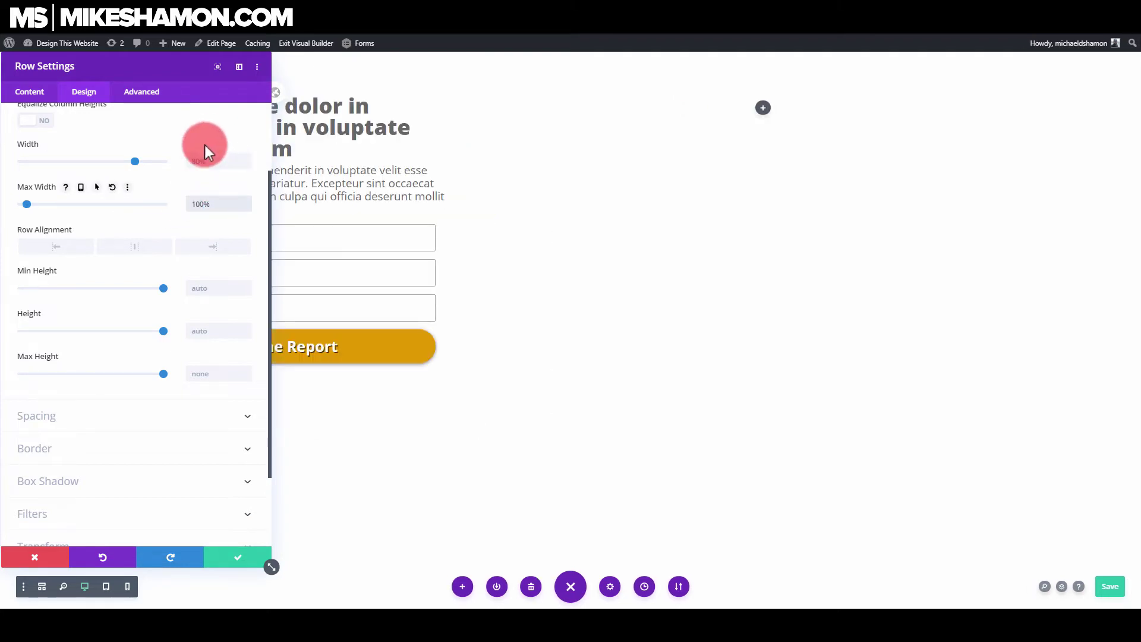
left_click_drag(203, 52, 1016, 81)
mouse_move(951, 175)
left_mouse_down()
mouse_move(986, 173)
mouse_move(968, 176)
left_mouse_up()
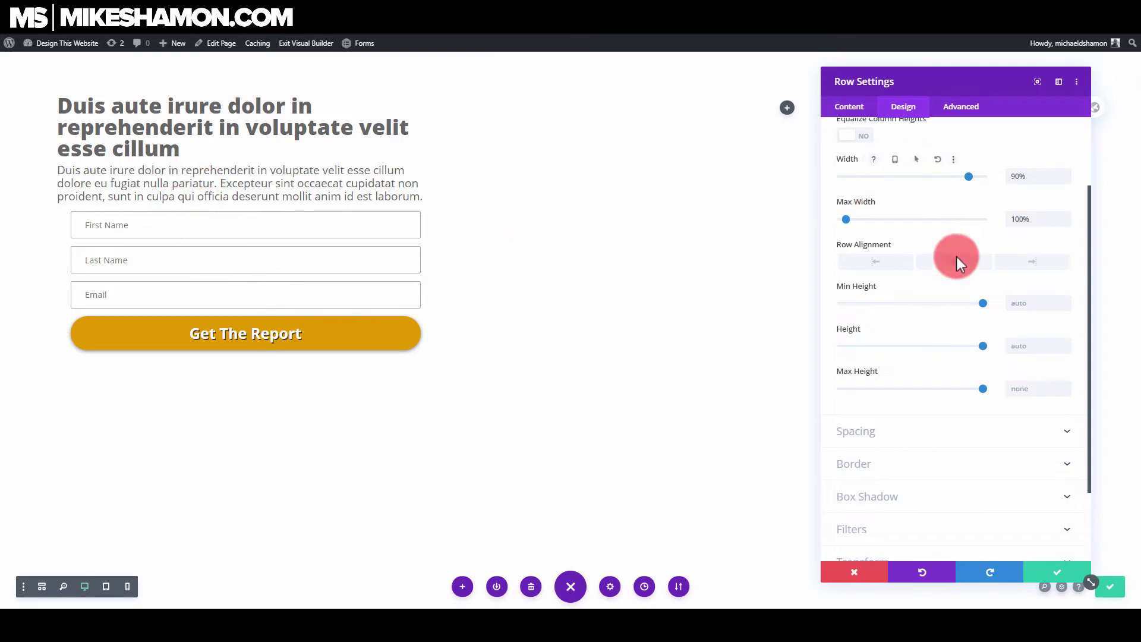
left_click(1049, 569)
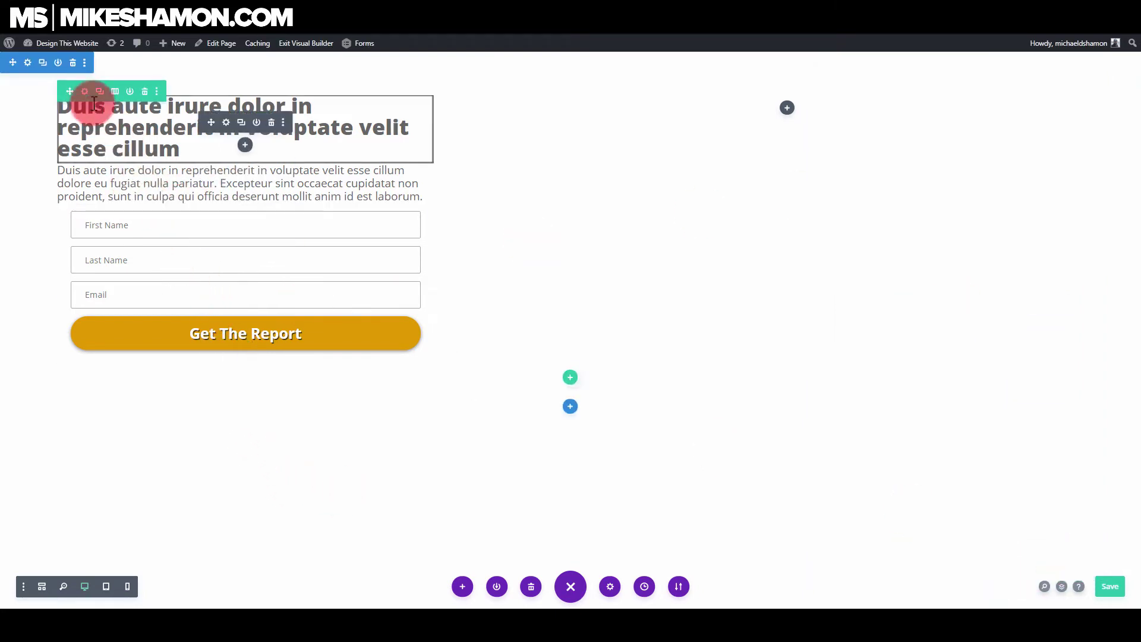
Set the woman-using-laptop photo from the Media Library as the section's background image.
left_click(28, 63)
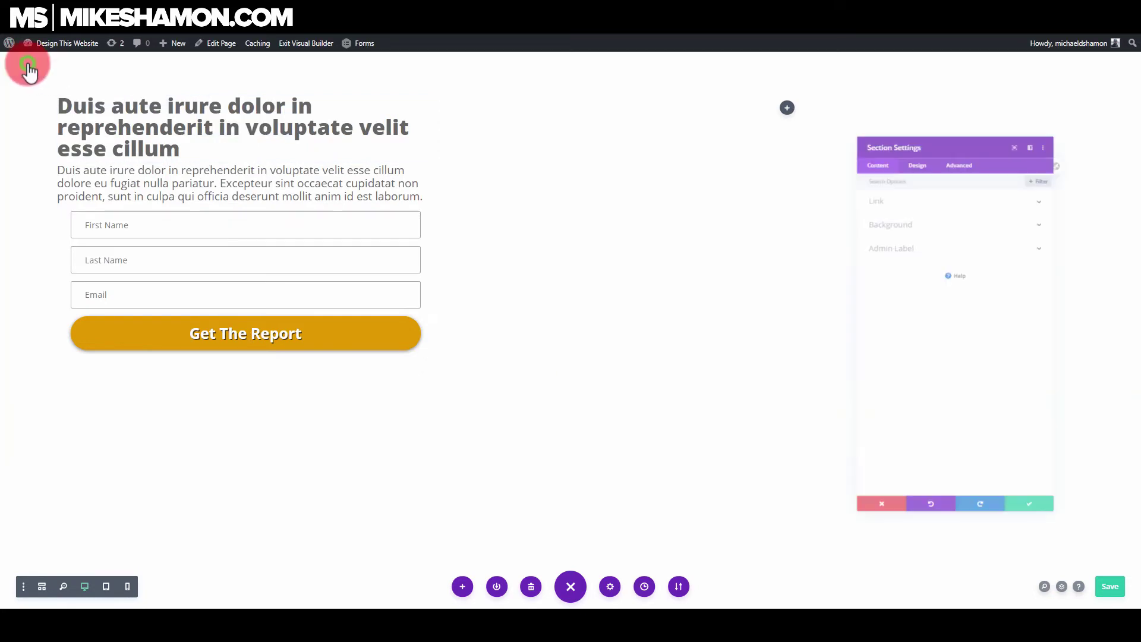
left_click(895, 189)
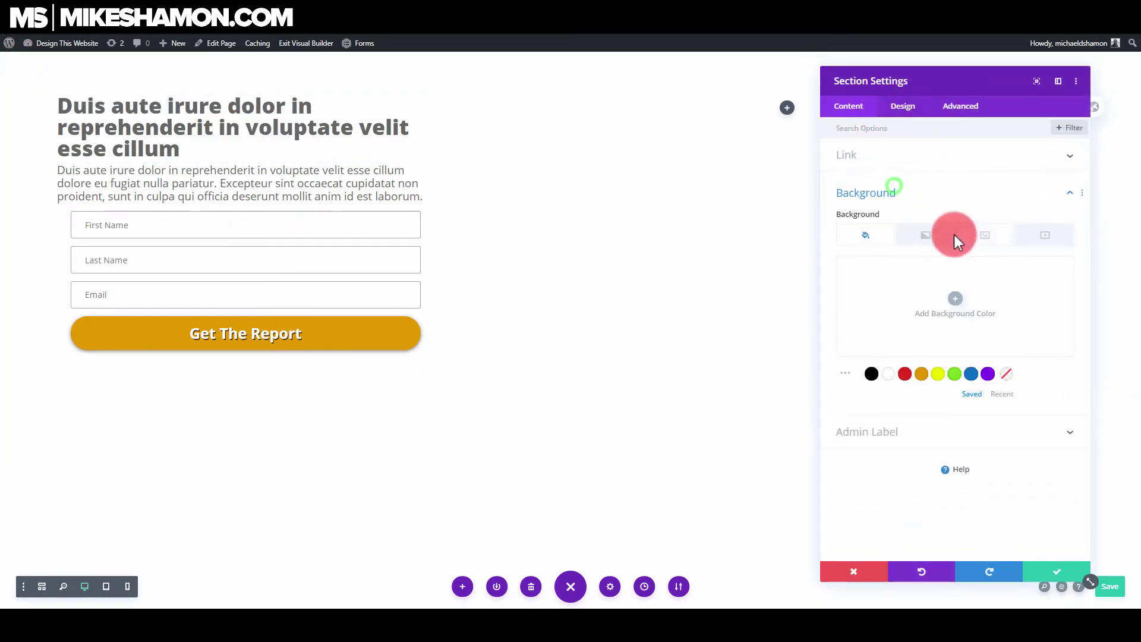
left_click(954, 293)
left_click(983, 235)
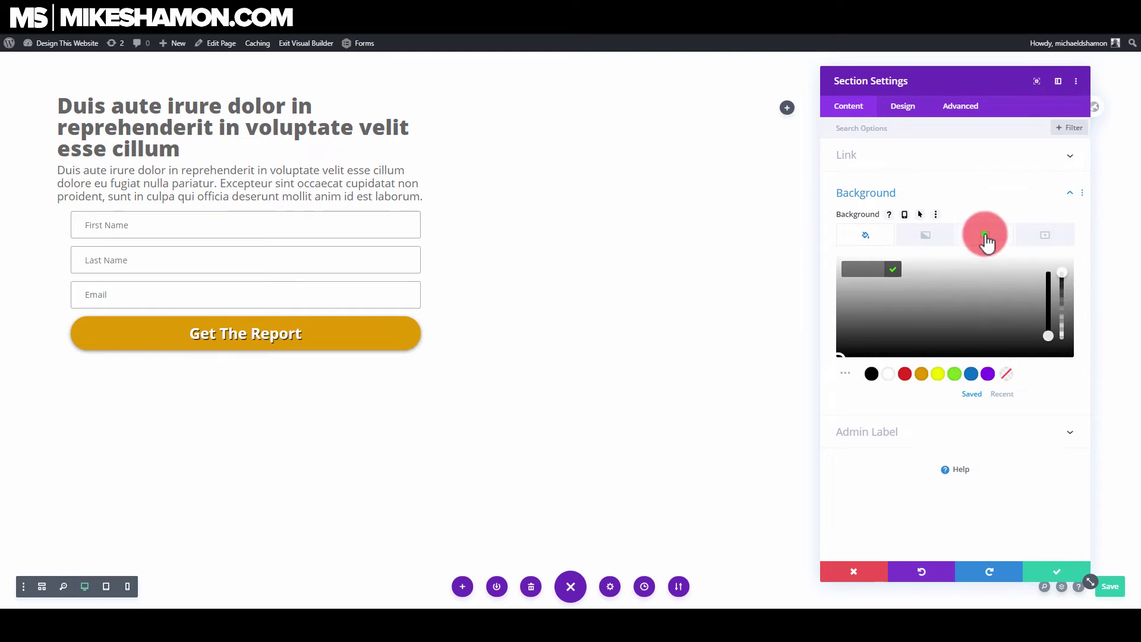
left_click(970, 293)
left_click(223, 190)
left_click(161, 181)
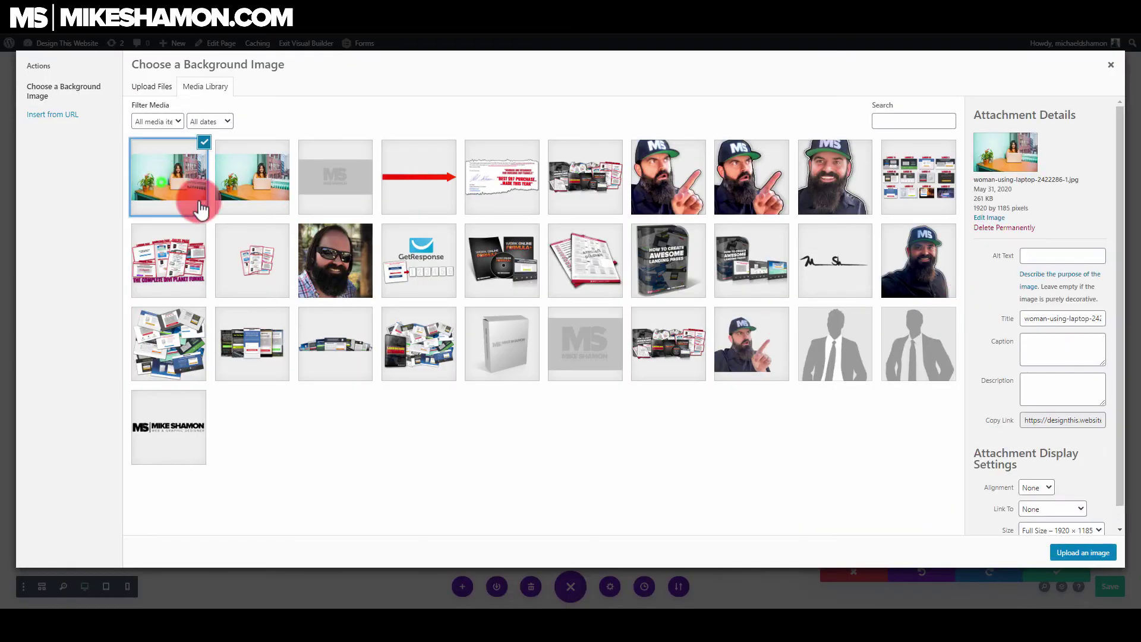
scroll(1088, 517, "down", 1)
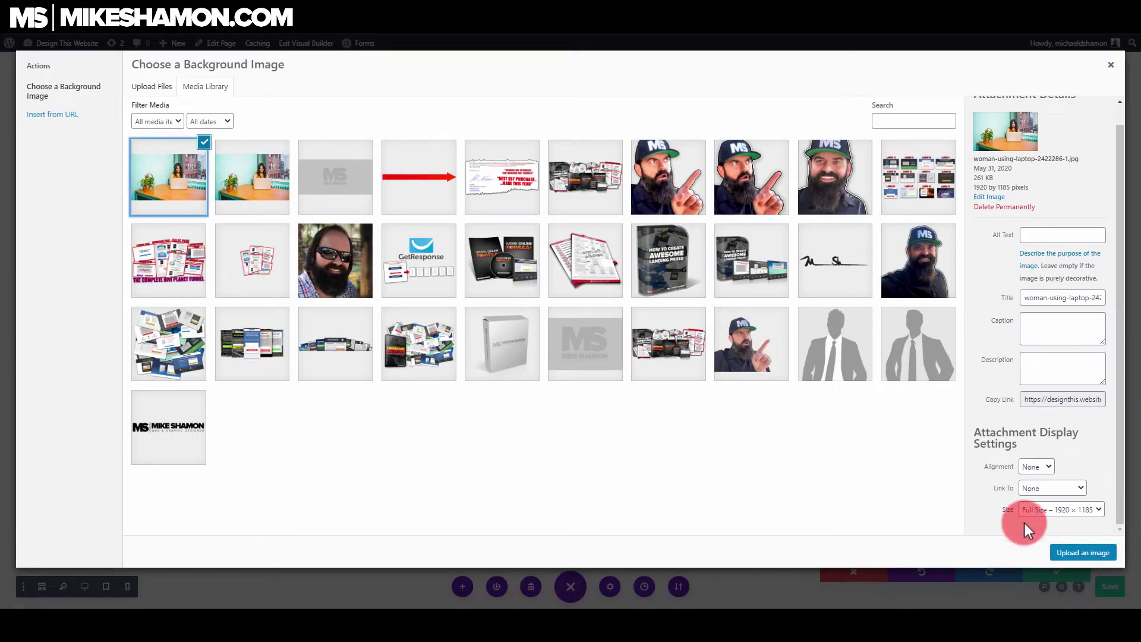
left_click(1092, 554)
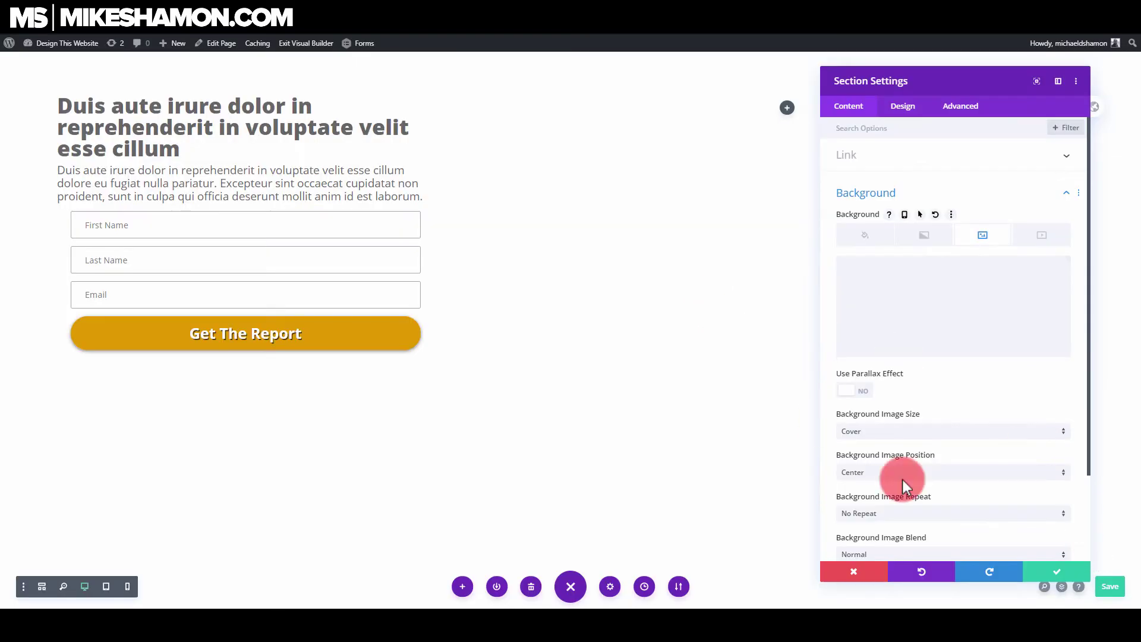
left_click(1060, 572)
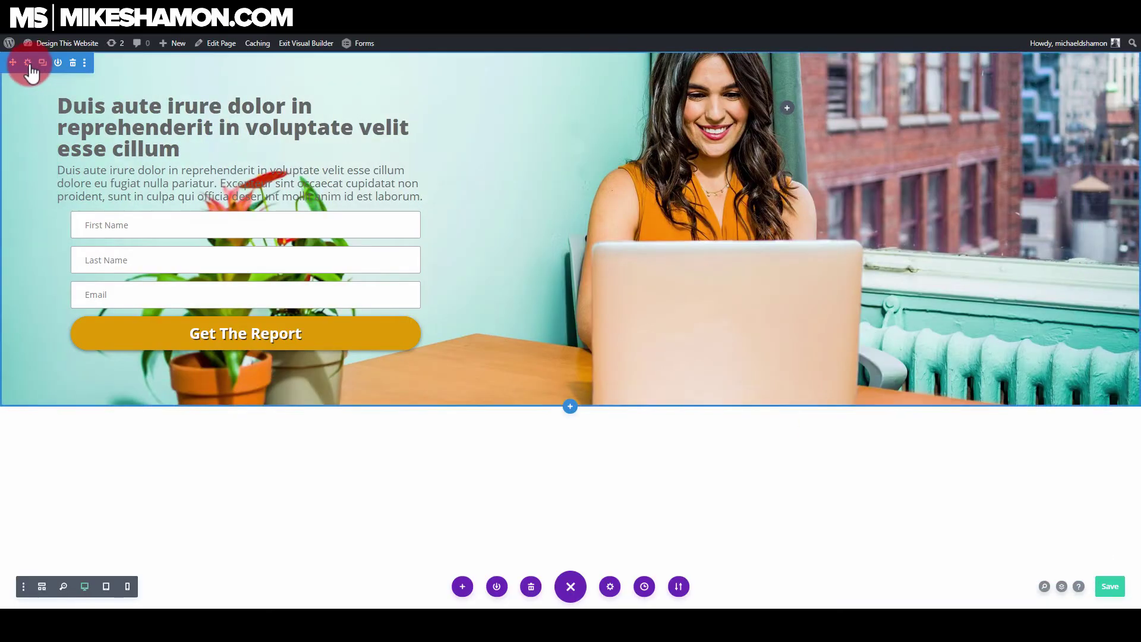
left_click(28, 62)
Set the section's Min Height to 1200px and save.
left_click(903, 106)
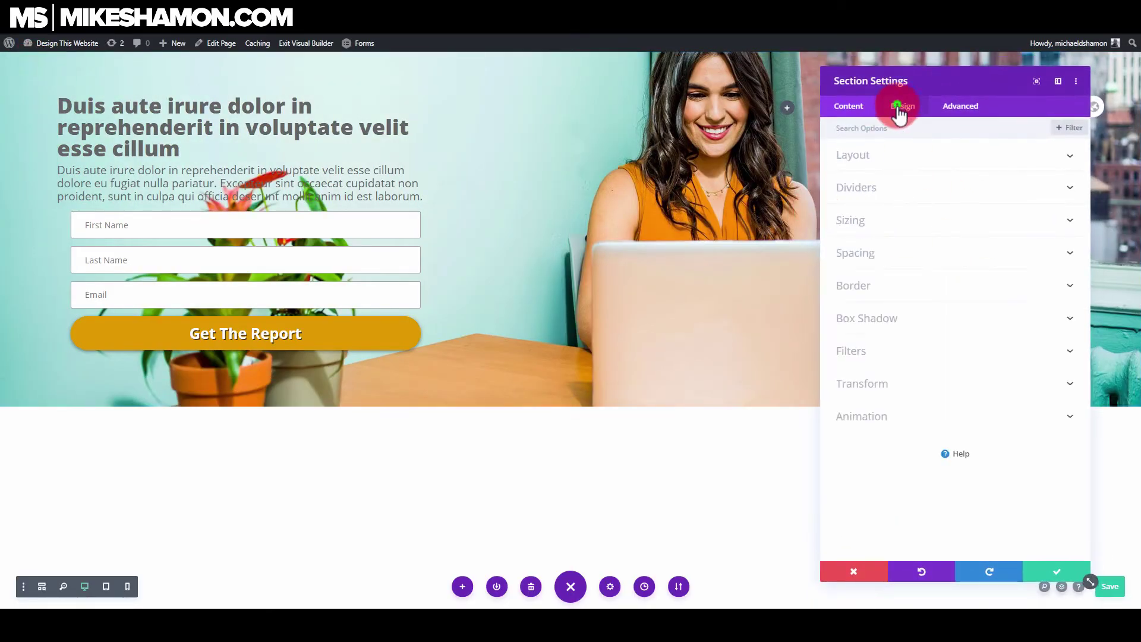
left_click(901, 226)
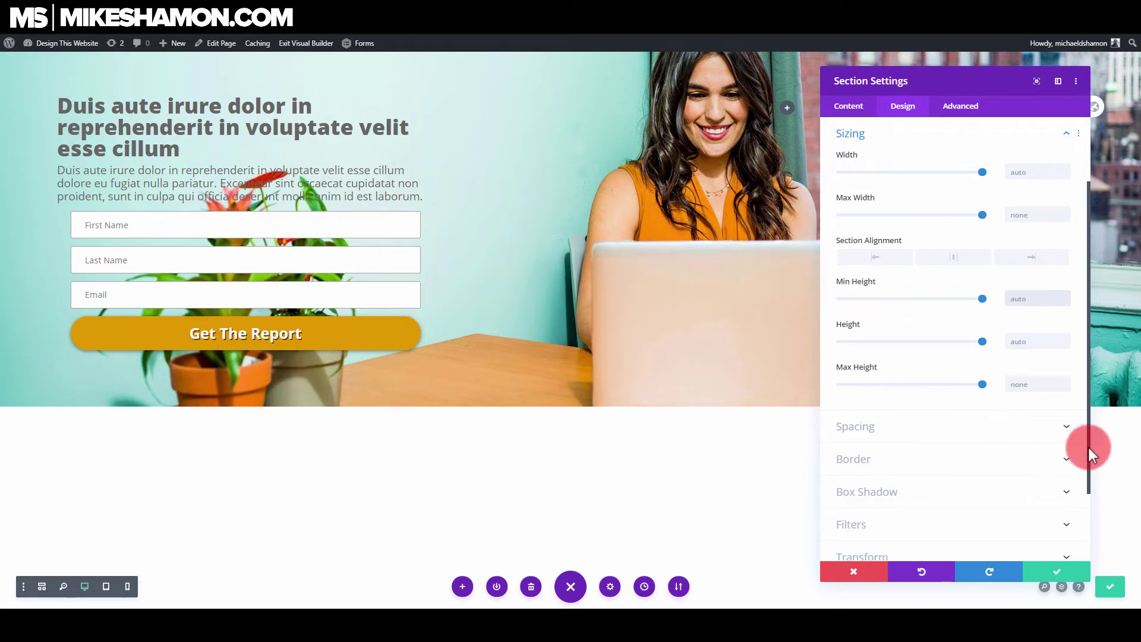
mouse_move(1025, 307)
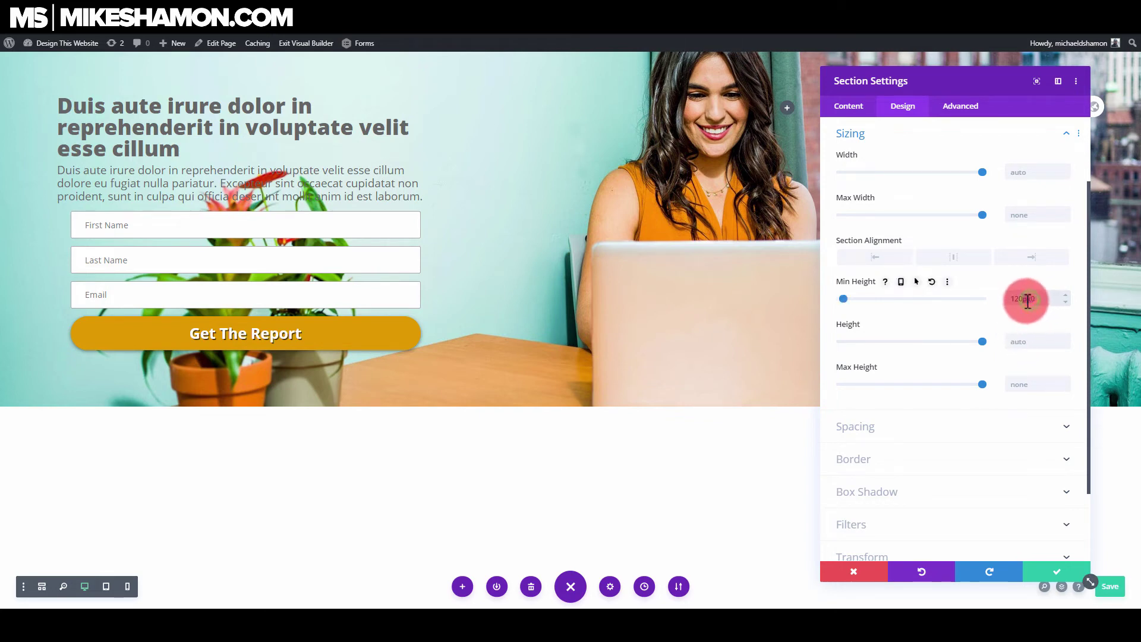
type("0")
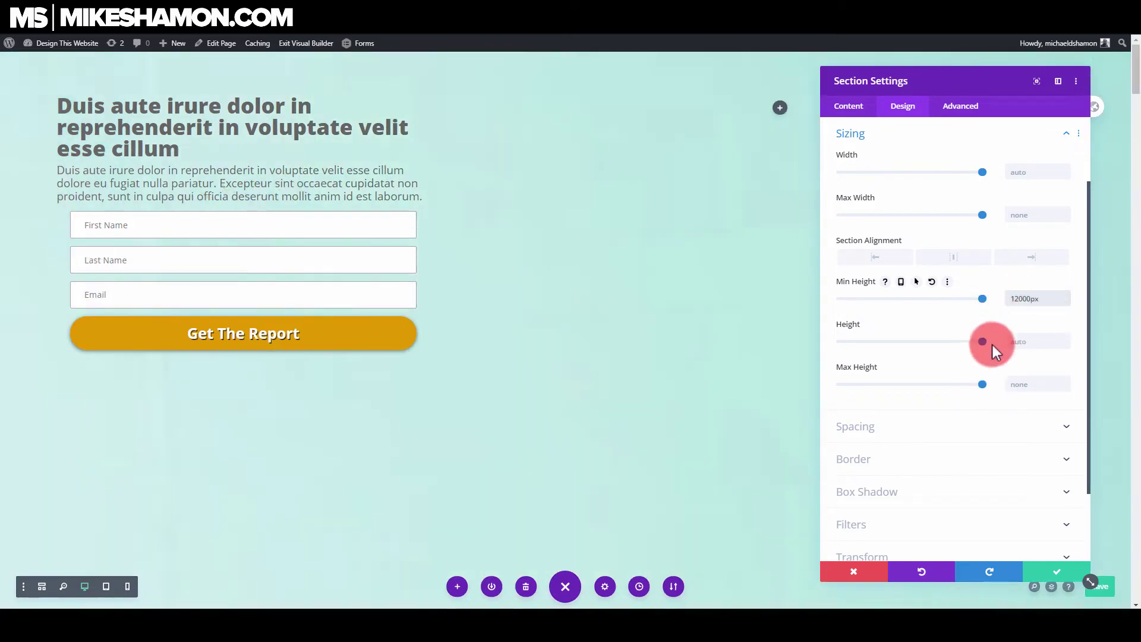
left_click(976, 326)
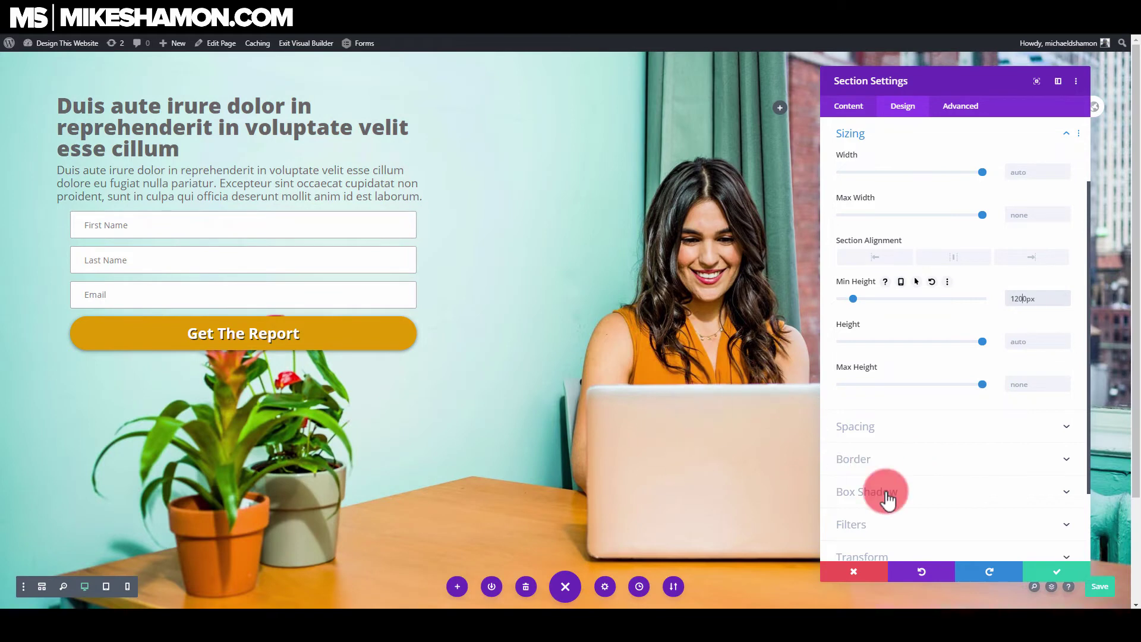
left_click(1046, 574)
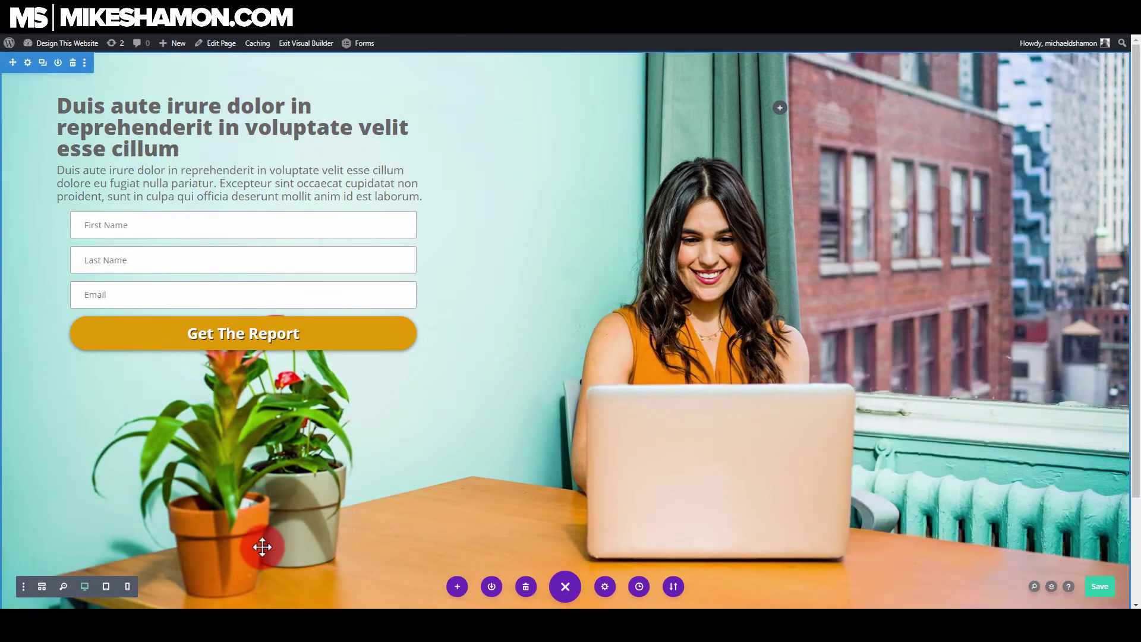
Check the layout in phone preview, then return to desktop view.
left_click(126, 587)
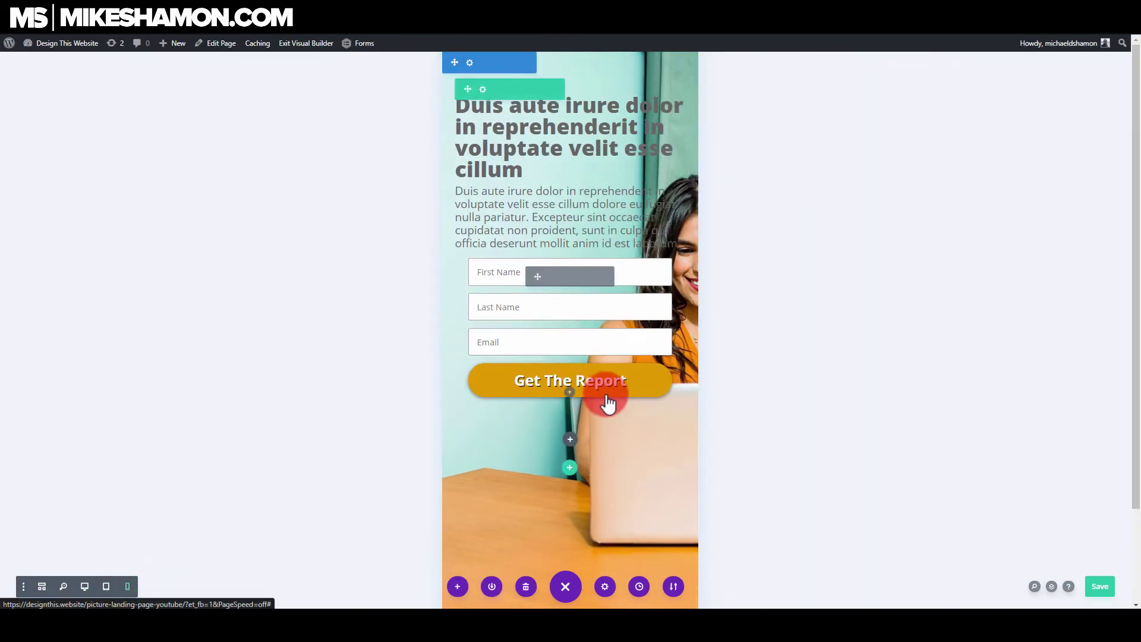
scroll(605, 476, "down", 2)
scroll(598, 432, "up", 2)
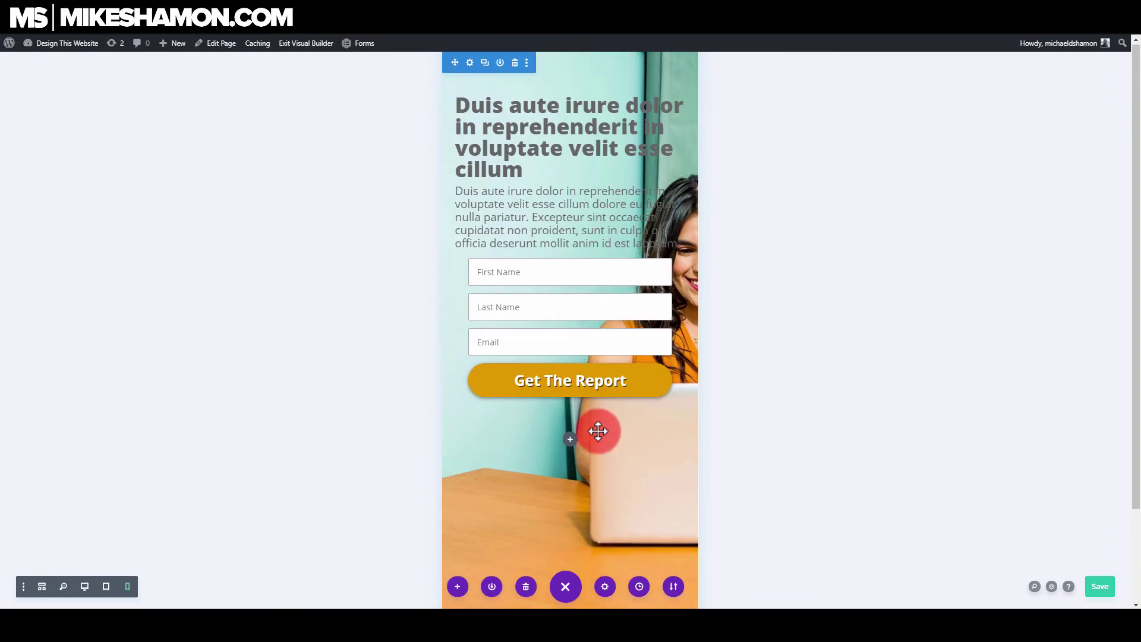
left_click(85, 587)
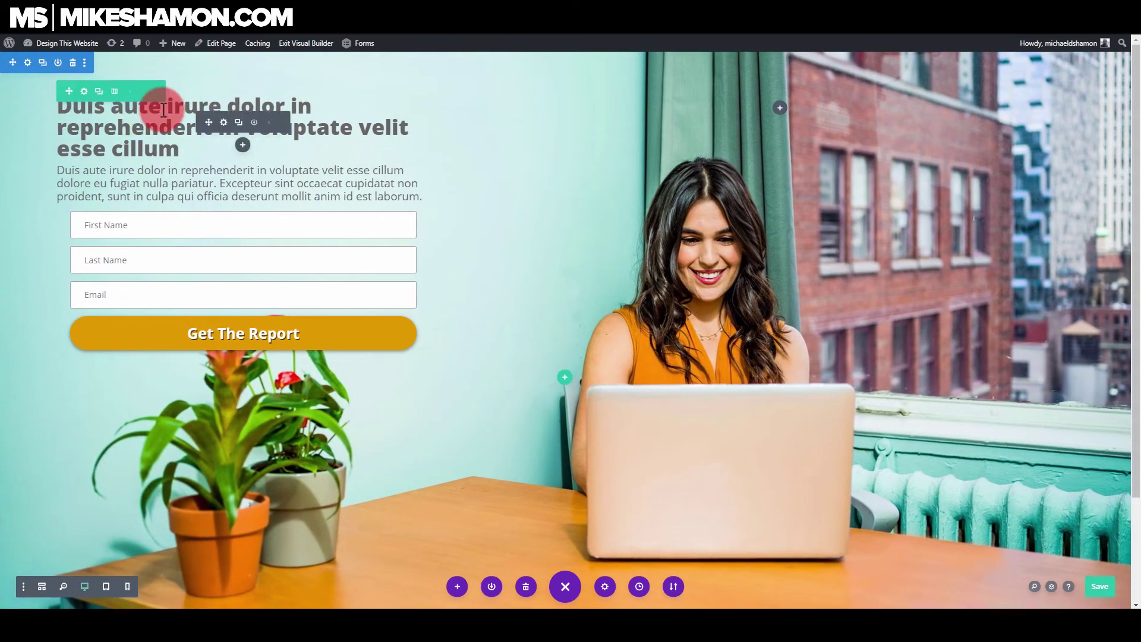
Add a black gradient over the section background with a mostly transparent second stop.
left_click(27, 63)
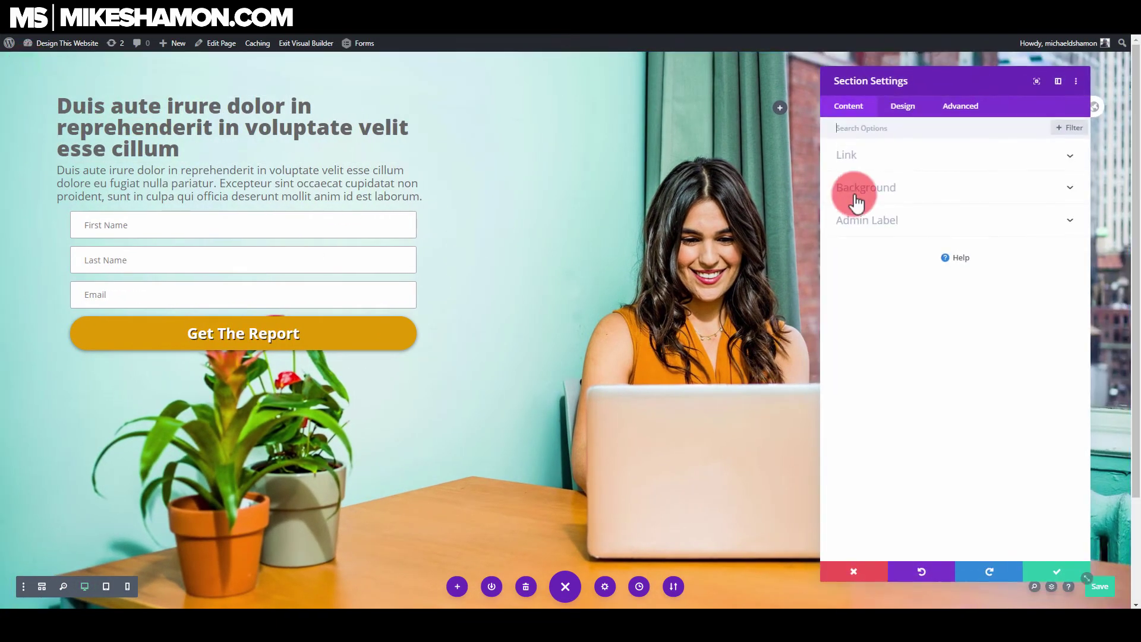
left_click(913, 188)
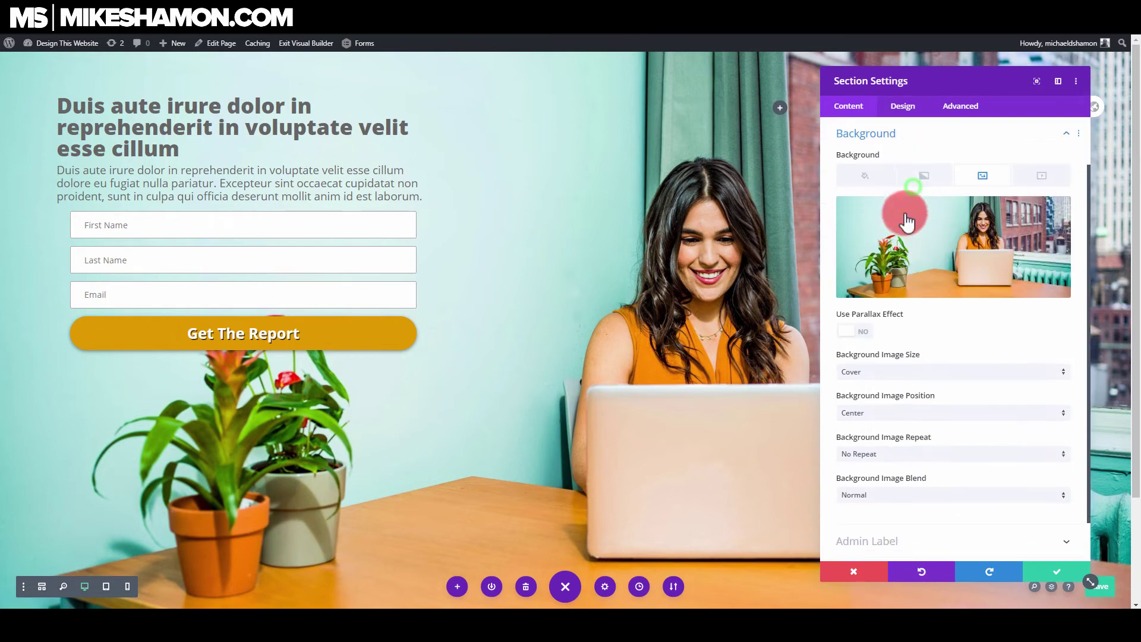
left_click(930, 178)
left_click(951, 299)
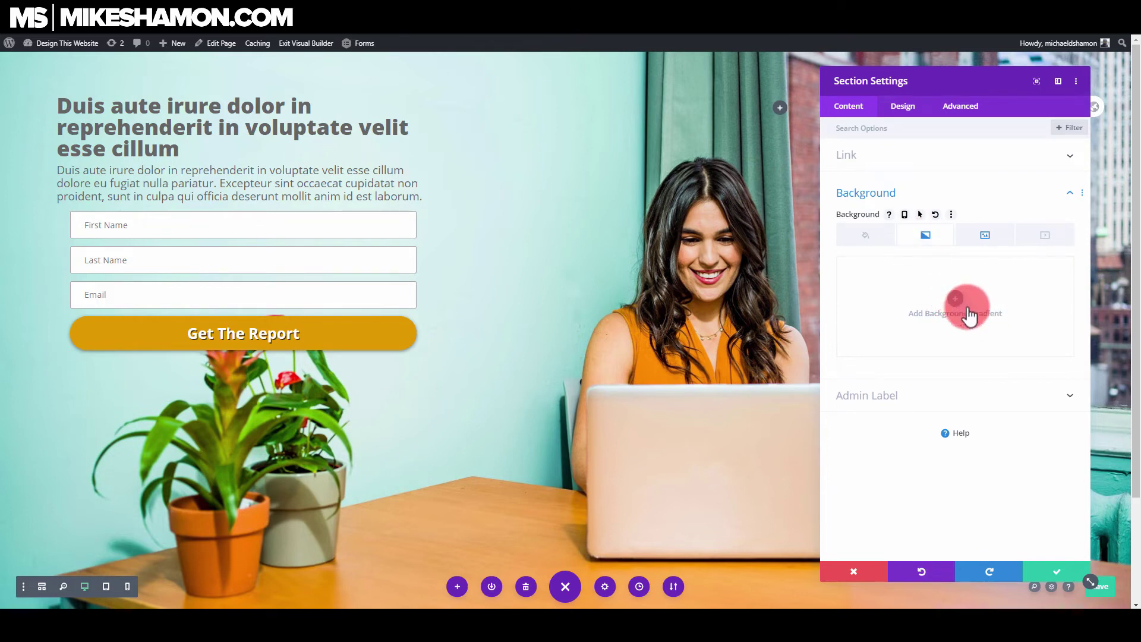
left_click(963, 314)
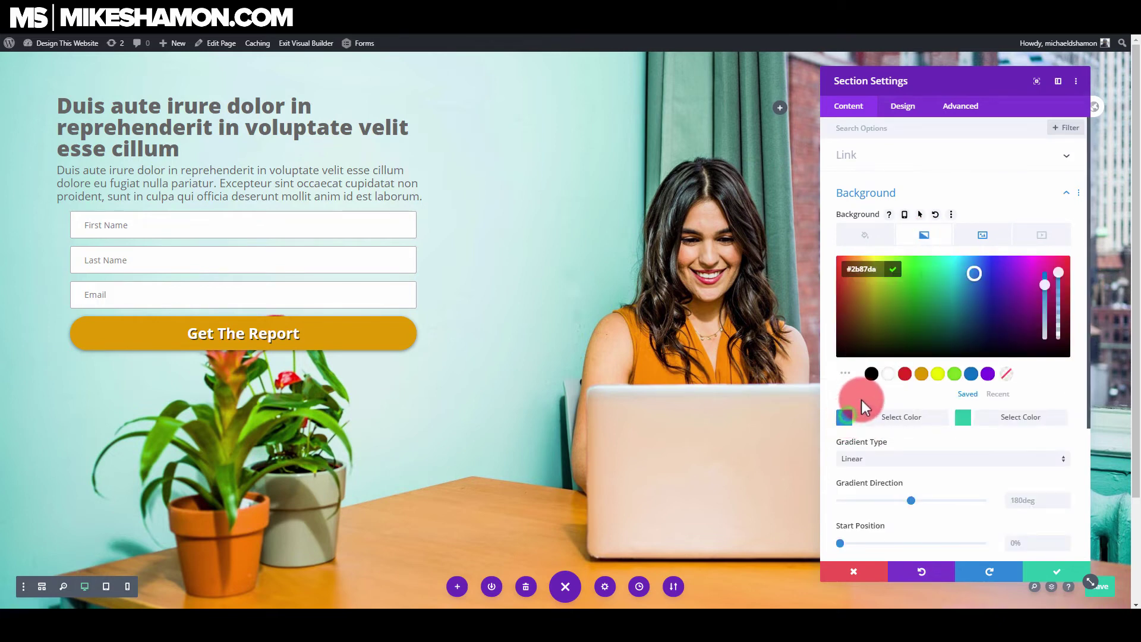
left_click(963, 417)
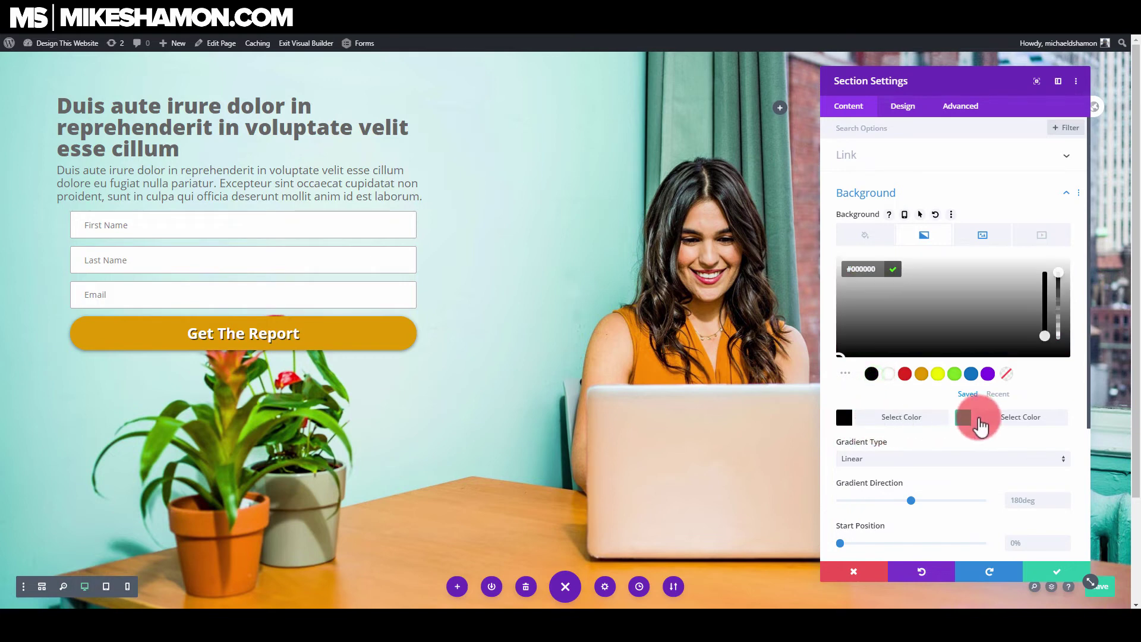
left_click(882, 375)
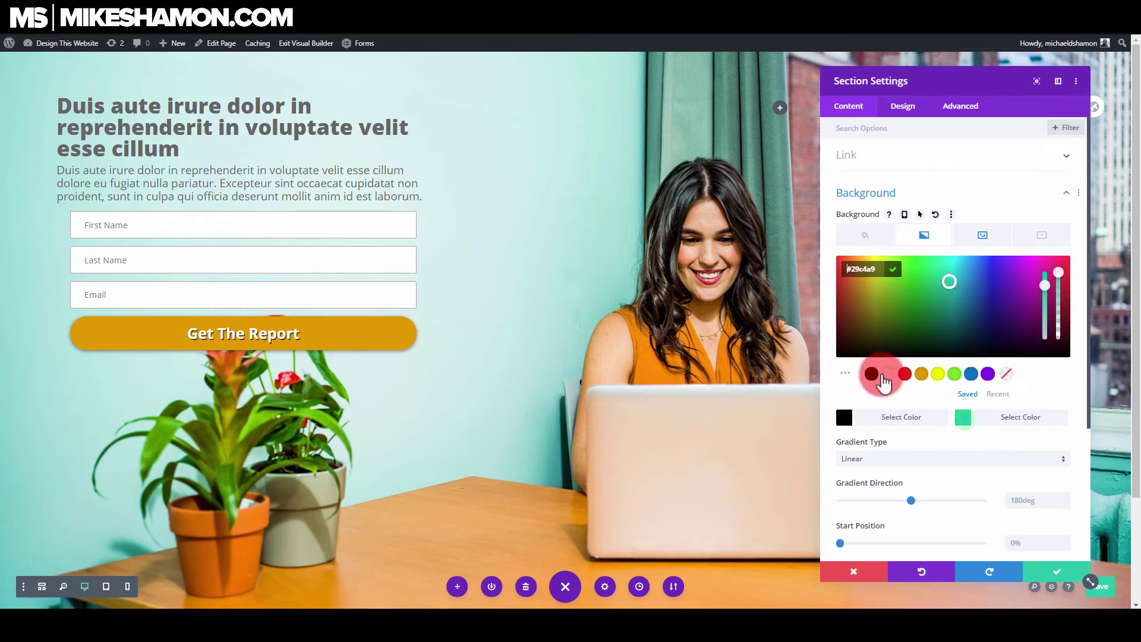
left_click(963, 417)
left_click_drag(1058, 342, 1063, 319)
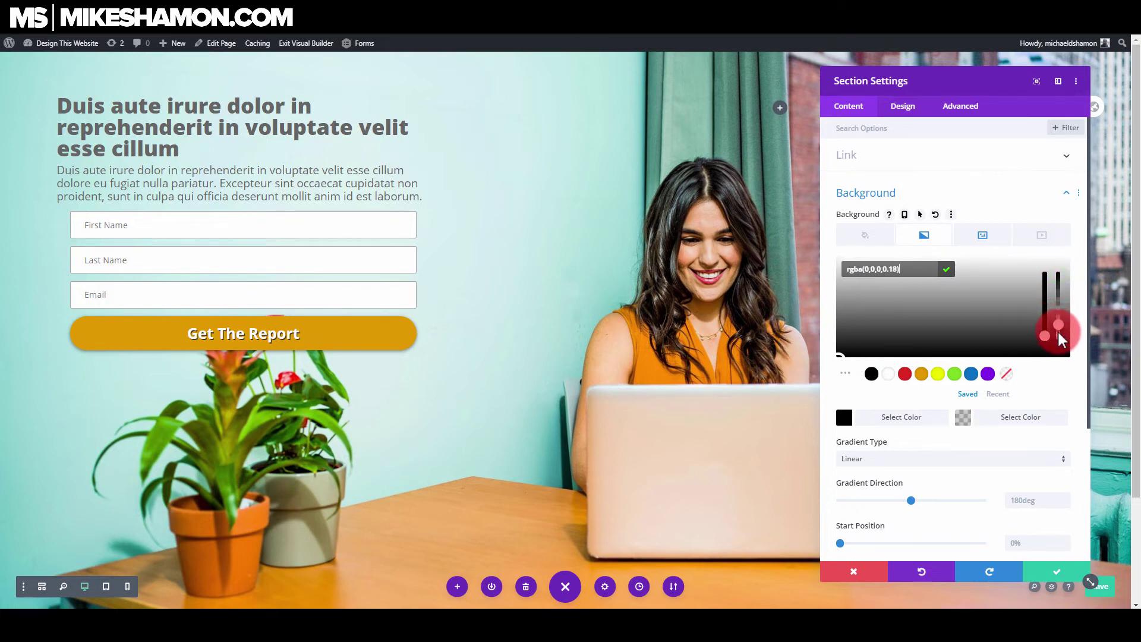
Set the background image blend mode to Overlay.
left_click(923, 195)
left_click(906, 196)
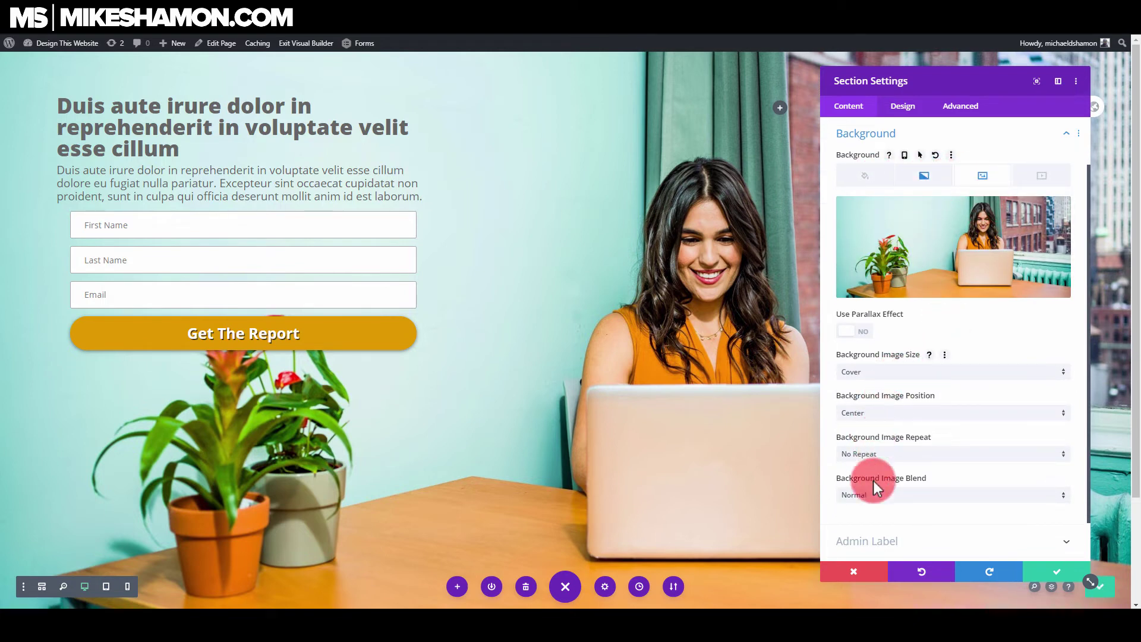
left_click(888, 502)
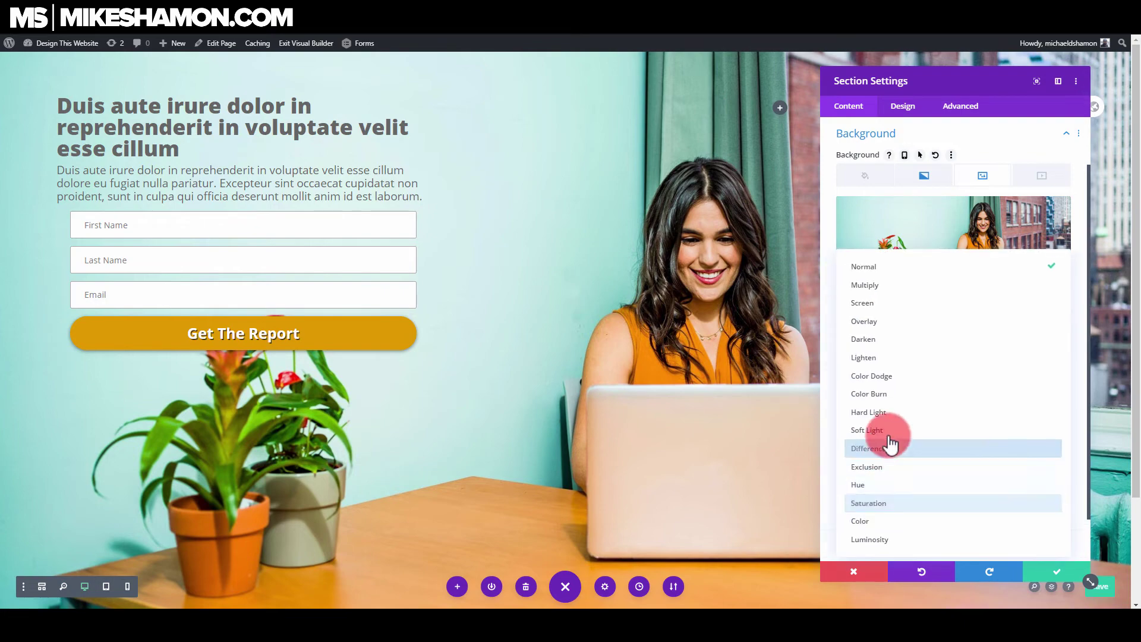
left_click(878, 322)
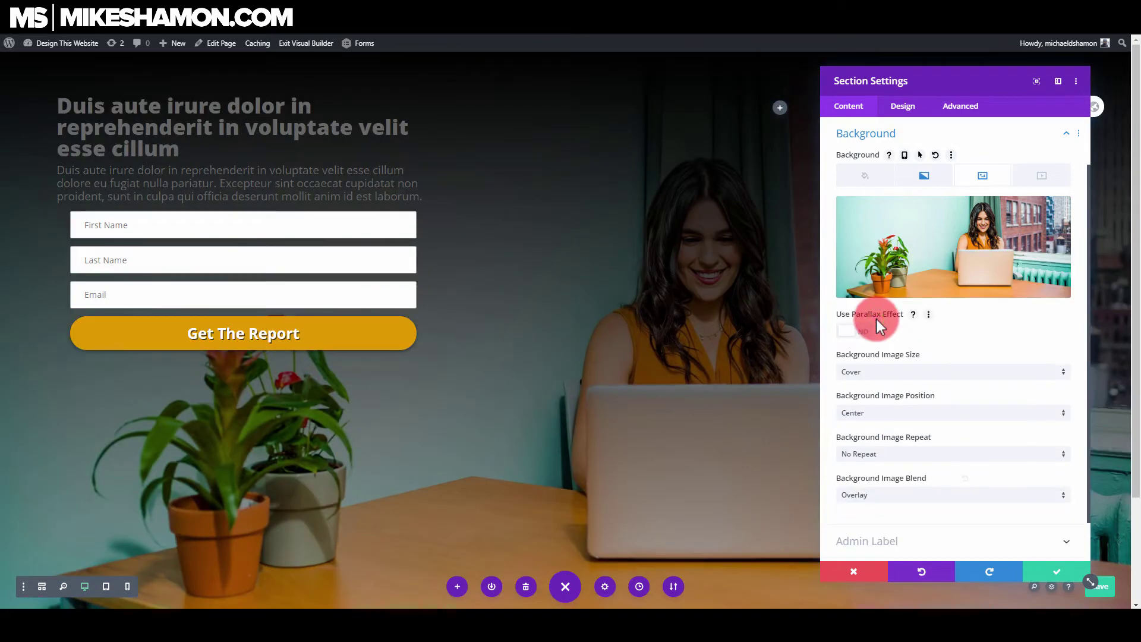
Angle the gradient left to right and try different start and end positions.
left_click_drag(986, 84, 1040, 143)
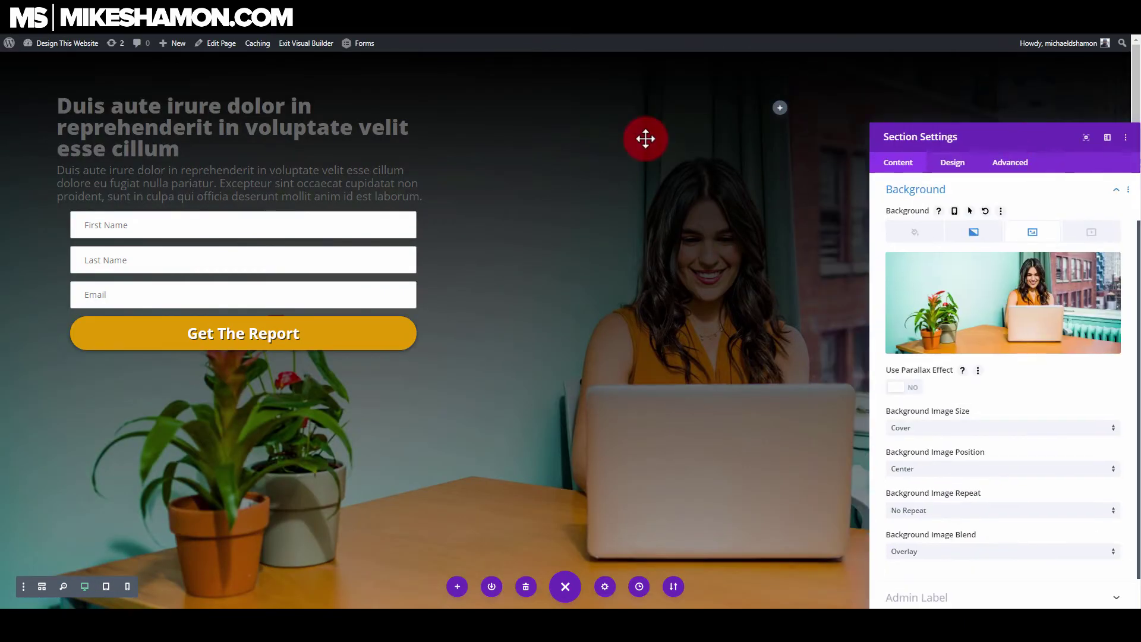
left_click(980, 233)
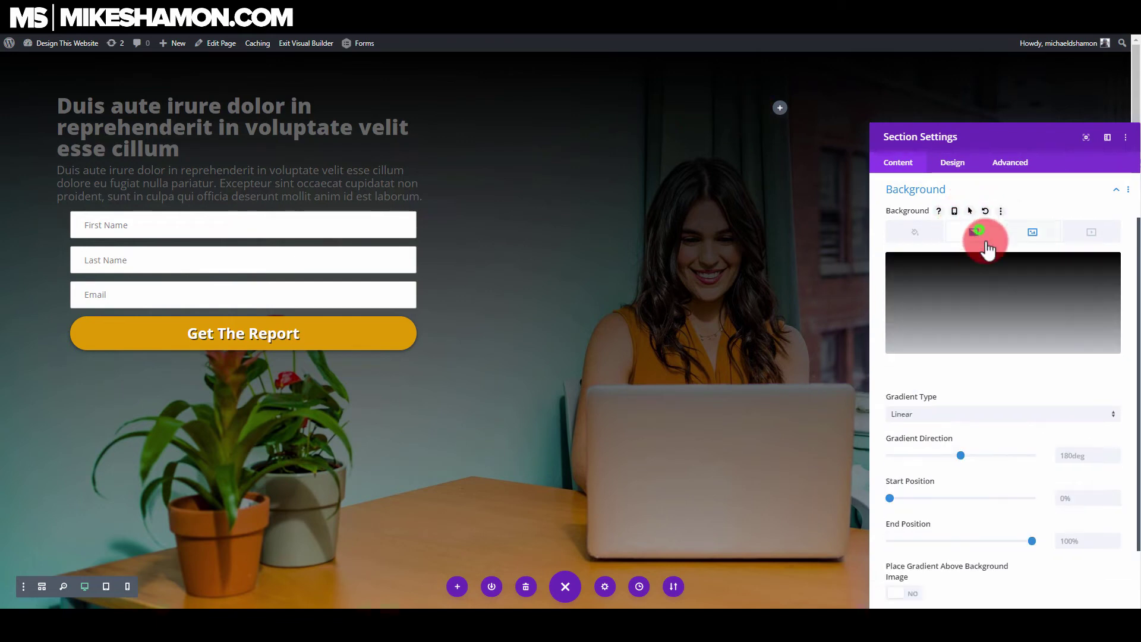
left_click_drag(1010, 138, 955, 107)
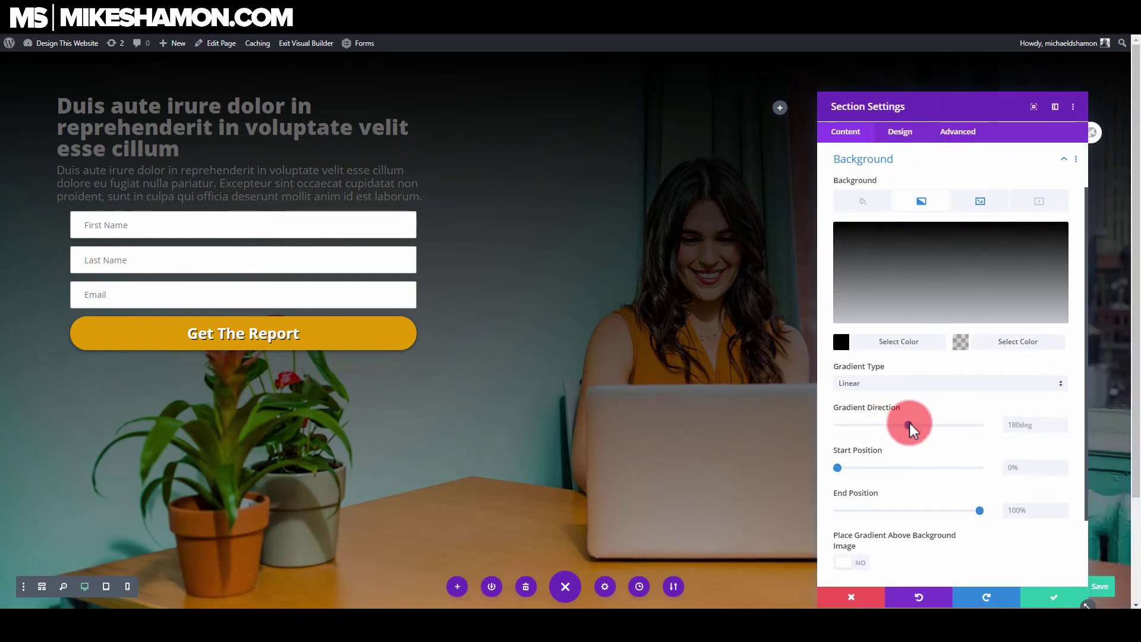
left_click(838, 467)
left_click_drag(910, 422, 871, 425)
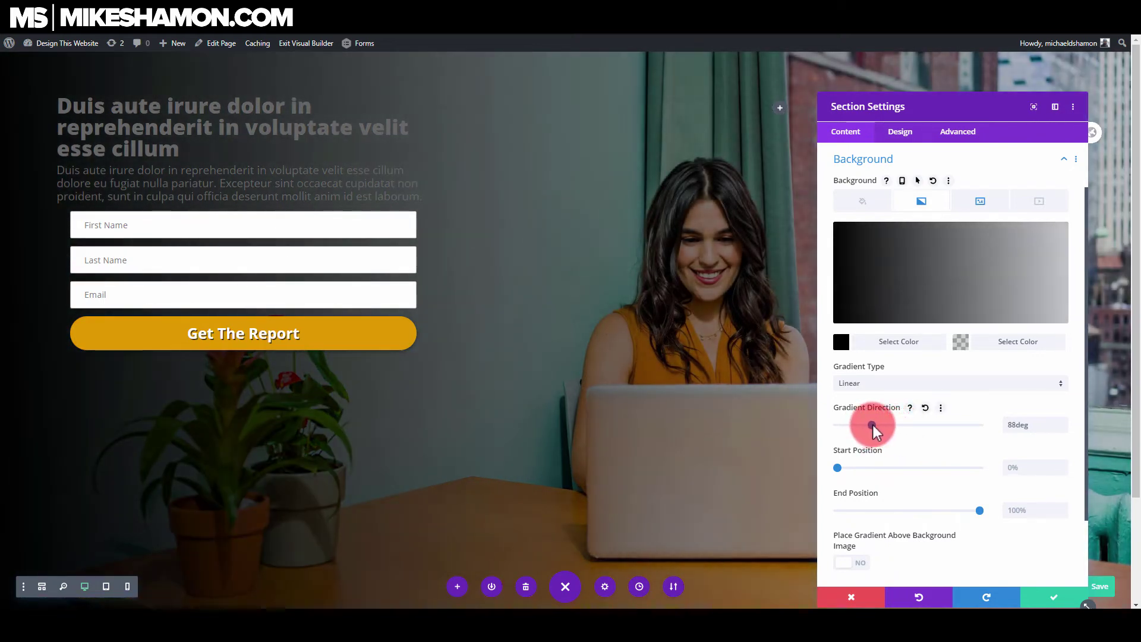
mouse_move(841, 465)
left_mouse_down()
mouse_move(894, 467)
mouse_move(822, 466)
mouse_move(848, 468)
left_mouse_up()
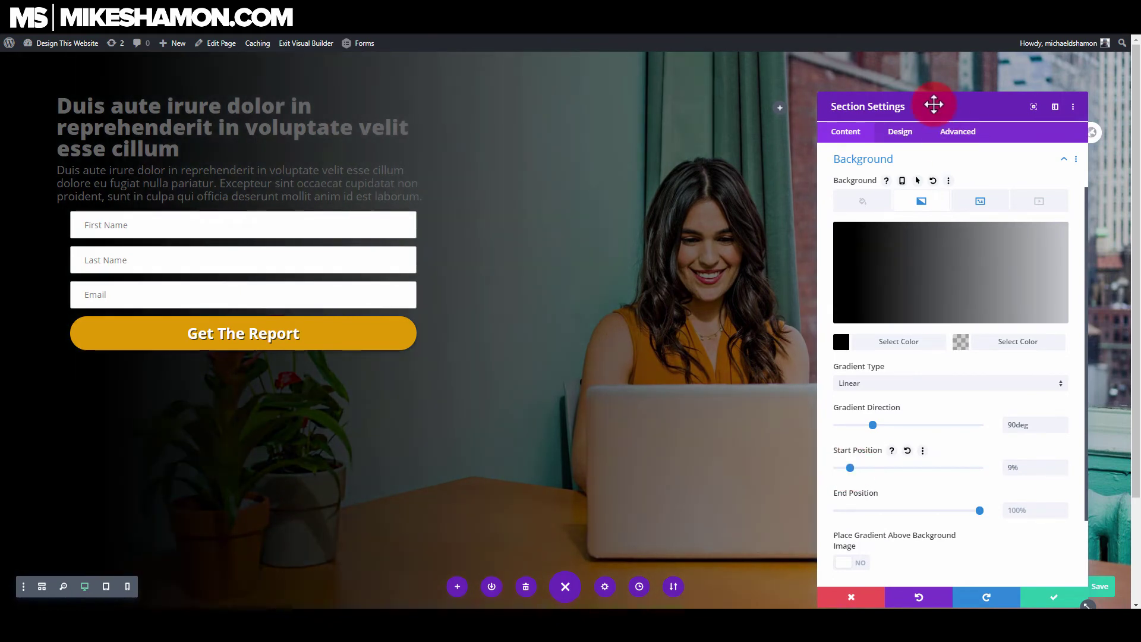
left_click_drag(935, 104, 1109, 172)
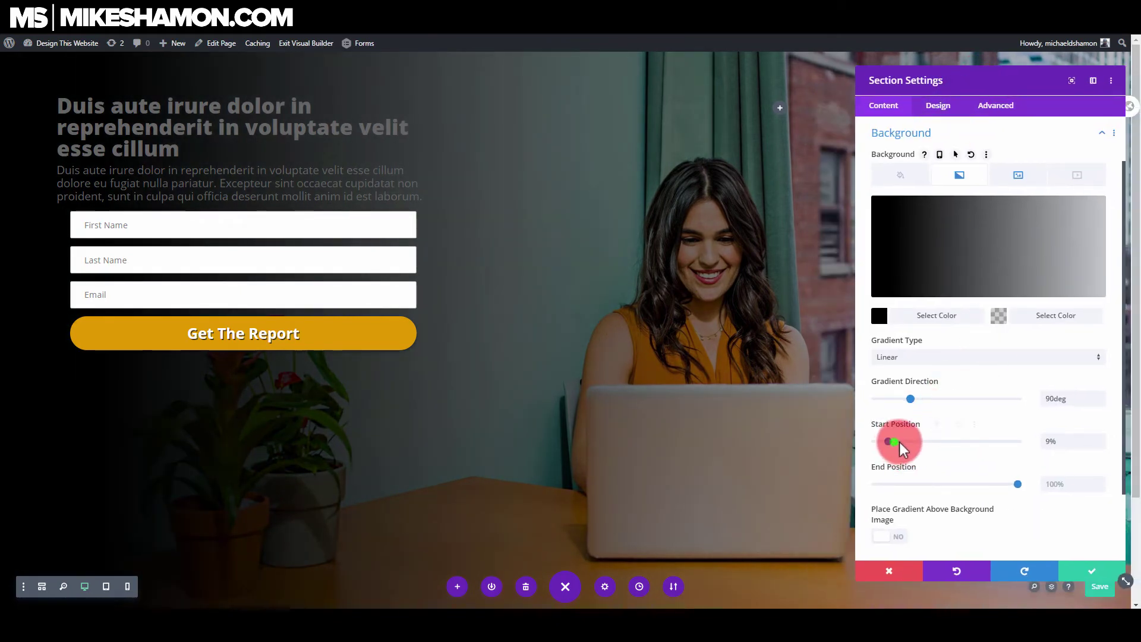
left_click_drag(892, 441, 901, 441)
left_click_drag(1018, 484, 1017, 485)
left_click_drag(915, 483, 1114, 482)
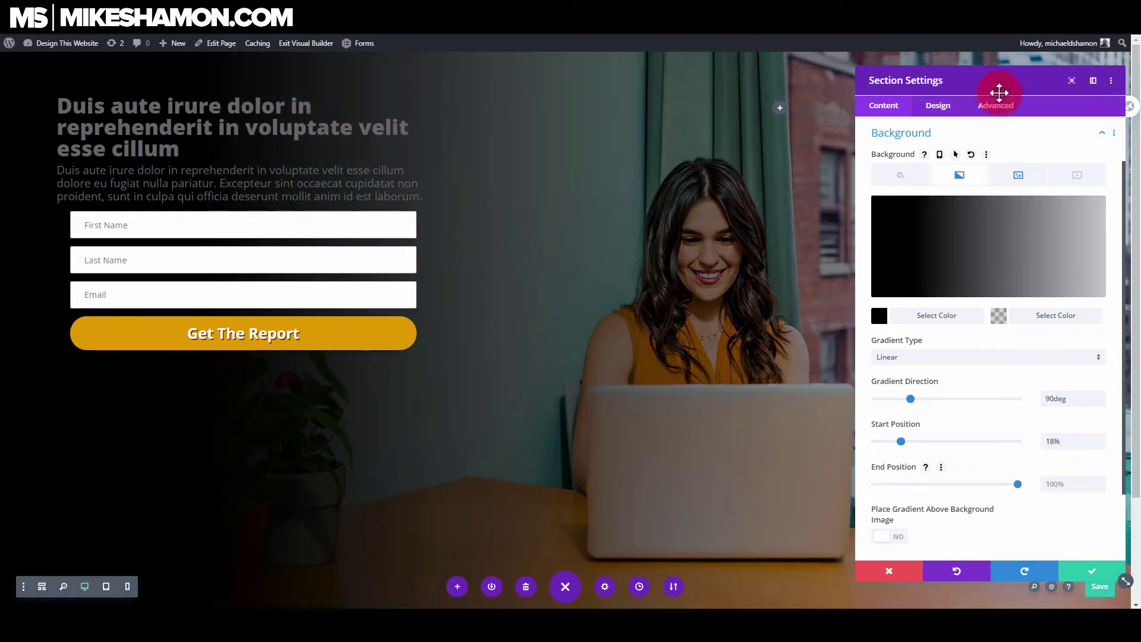
Settle the gradient on a smooth fade starting at 26% and ending at 100%.
left_click_drag(998, 94, 804, 93)
left_click_drag(833, 498, 785, 498)
left_click_drag(717, 455, 755, 457)
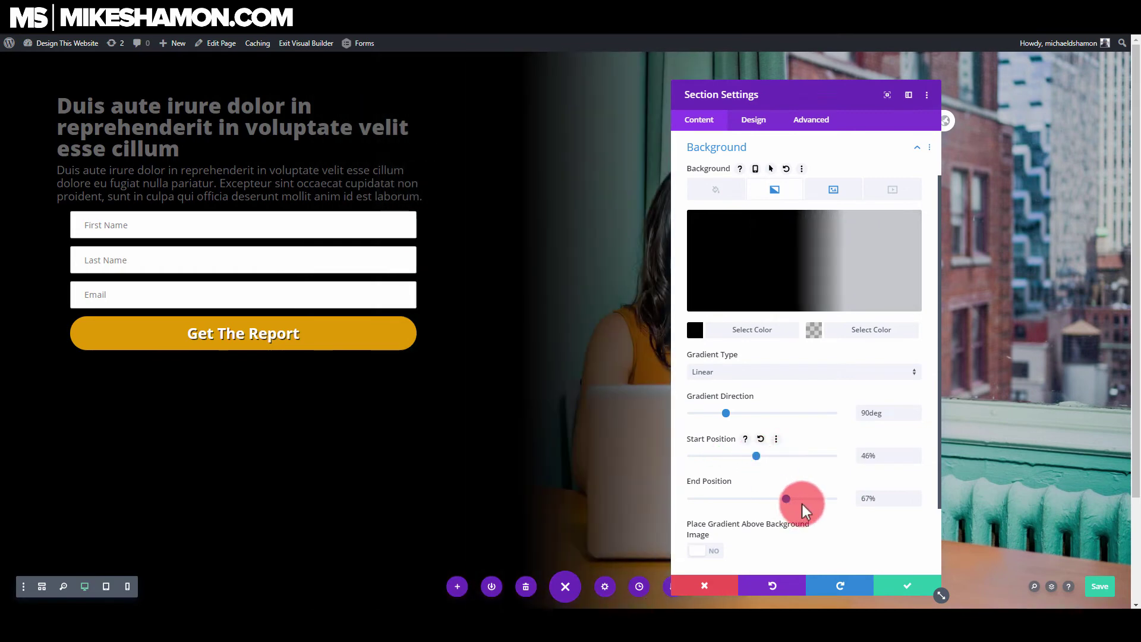
left_click_drag(786, 498, 747, 498)
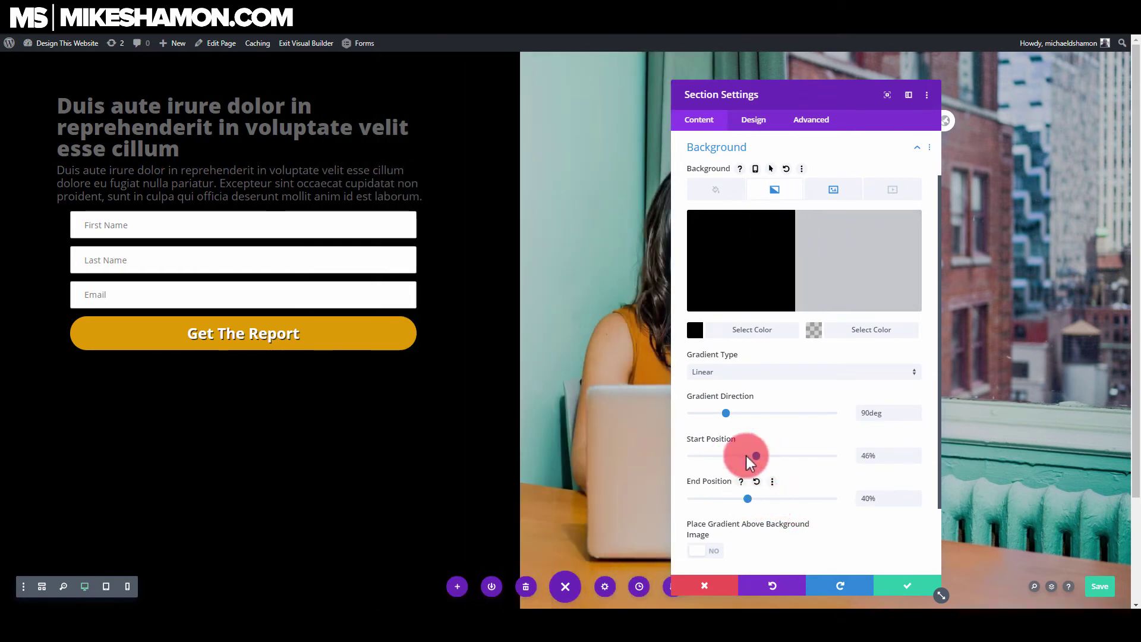
left_click_drag(840, 97, 862, 113)
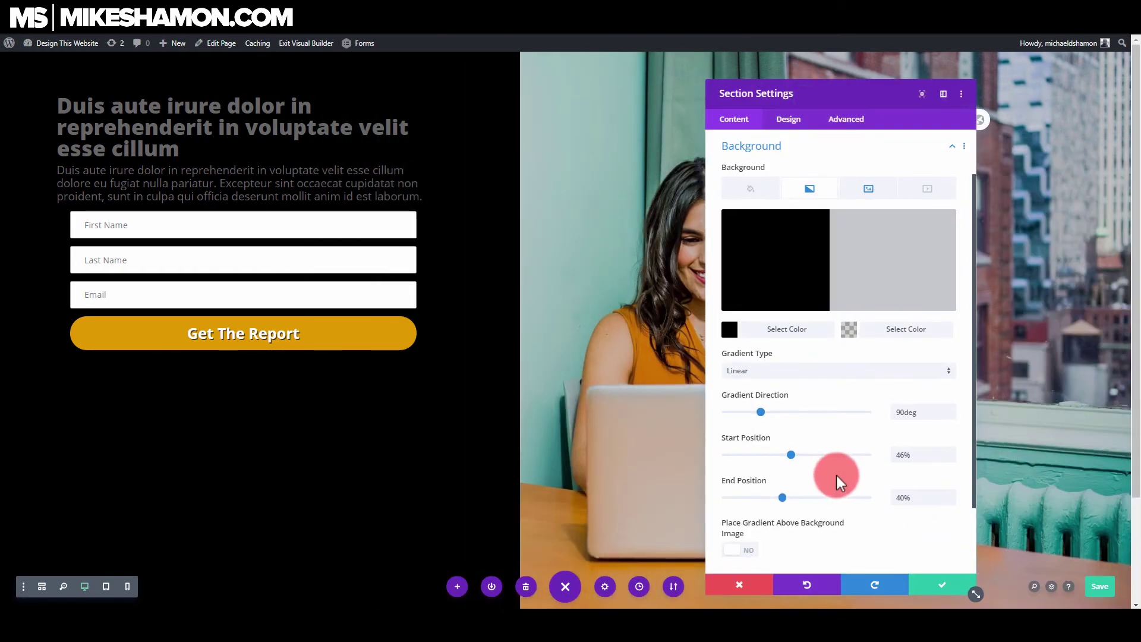
left_click_drag(822, 497, 919, 504)
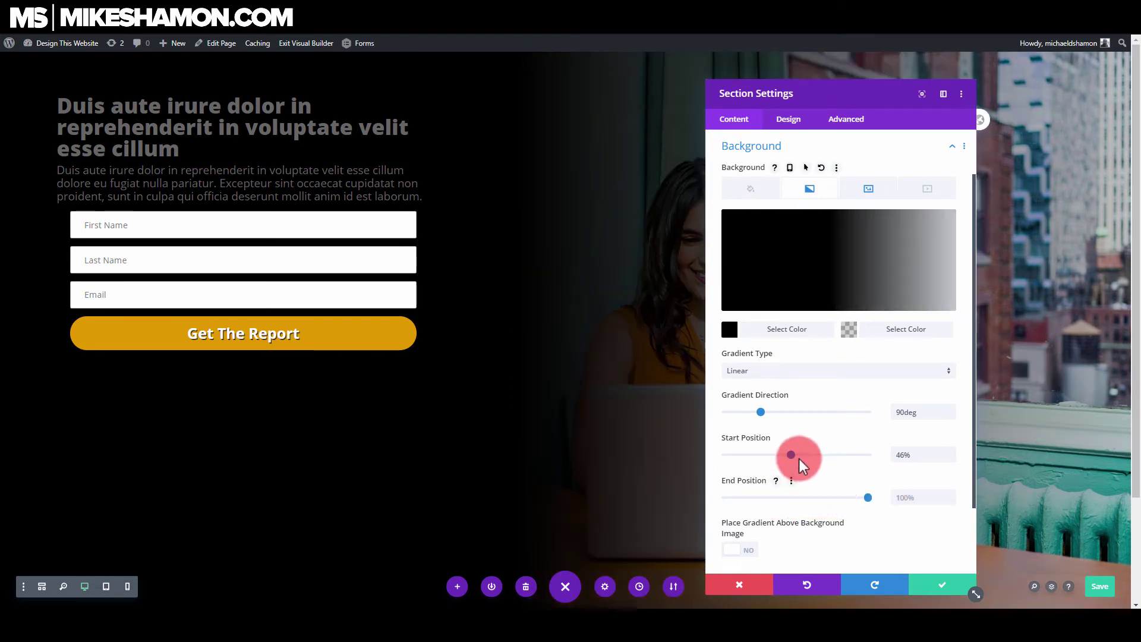
mouse_move(760, 456)
left_mouse_down()
mouse_move(715, 454)
mouse_move(762, 454)
left_mouse_up()
left_click_drag(778, 107, 767, 56)
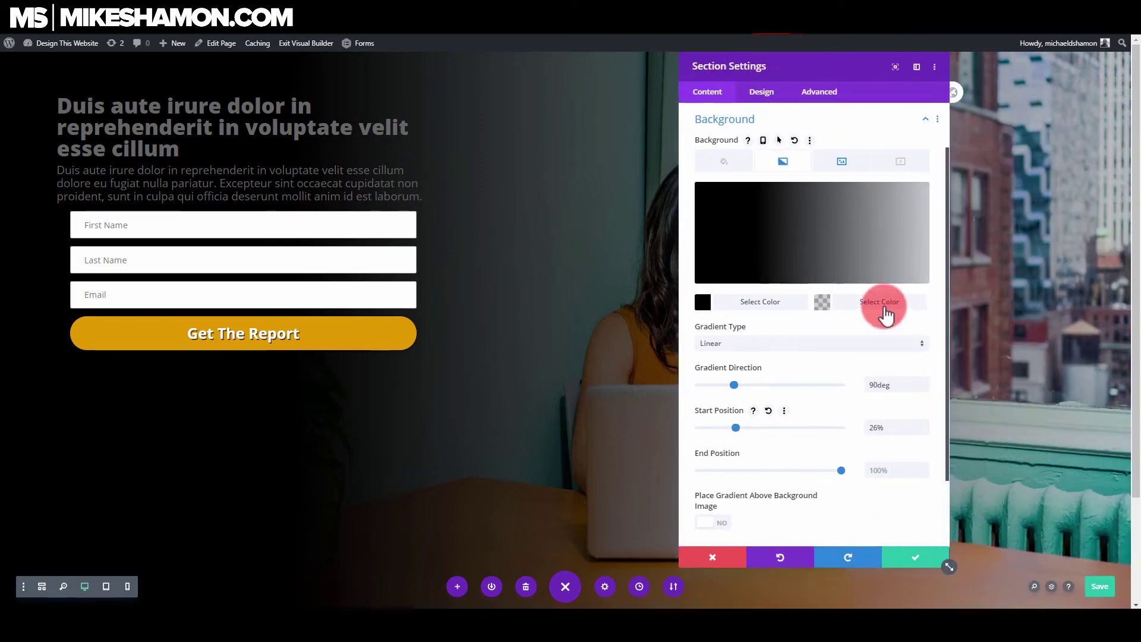
Make the gradient's end colour more transparent, keep the start pure black, and save.
left_click(822, 301)
left_click_drag(917, 249, 916, 260)
left_click_drag(837, 71, 872, 97)
left_click(794, 323)
left_click(881, 226)
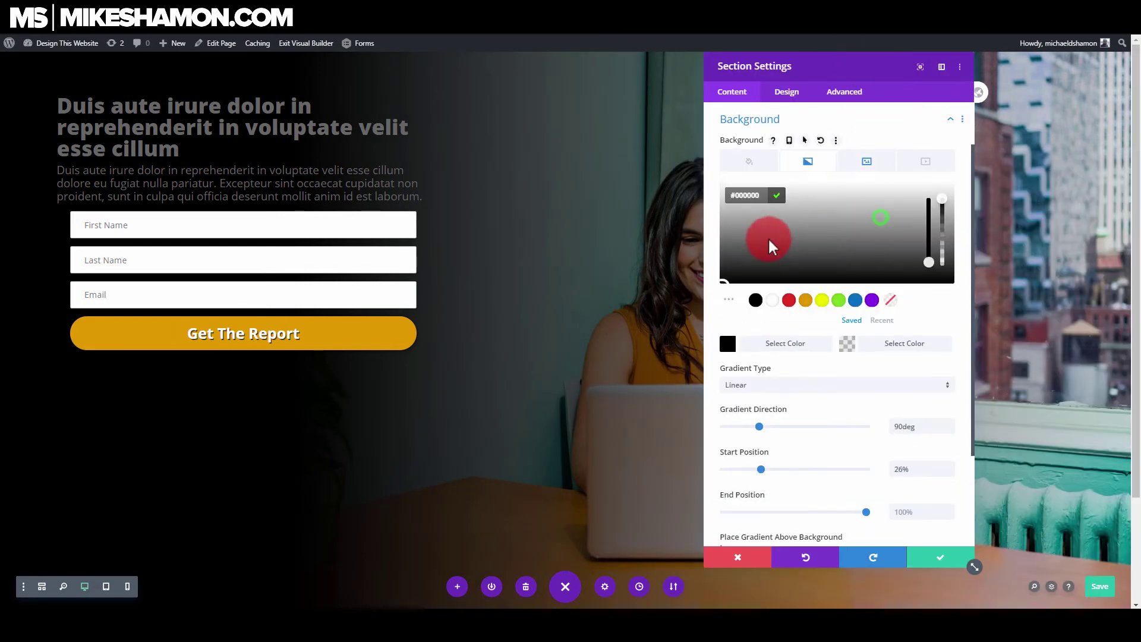
left_click_drag(741, 304, 726, 349)
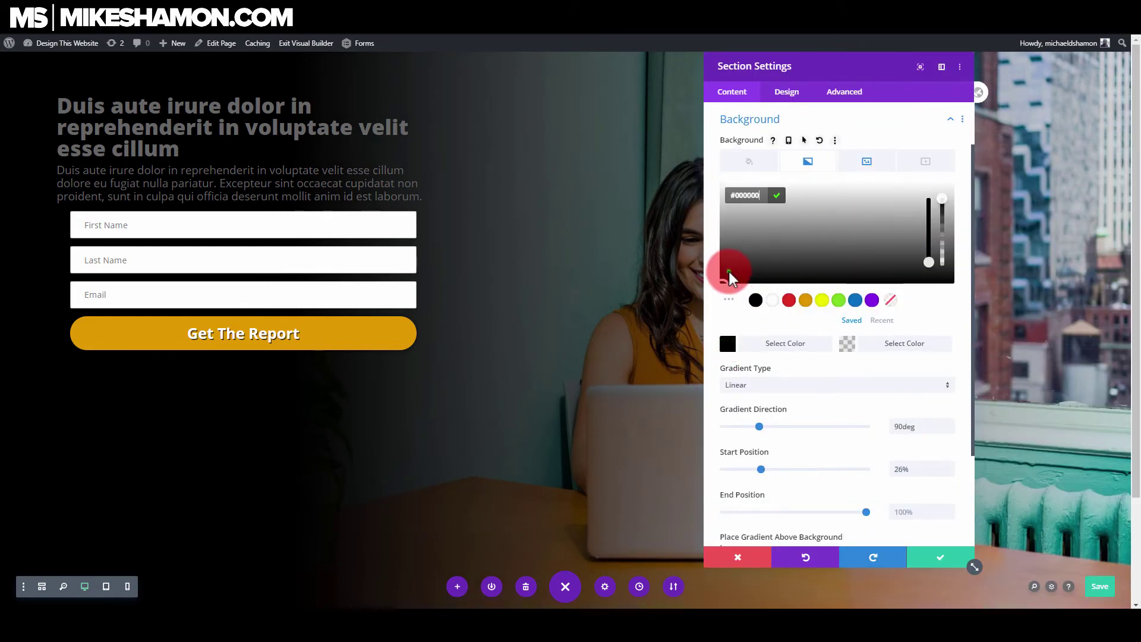
mouse_move(729, 271)
left_mouse_down()
mouse_move(726, 331)
mouse_move(725, 268)
mouse_move(714, 280)
left_mouse_up()
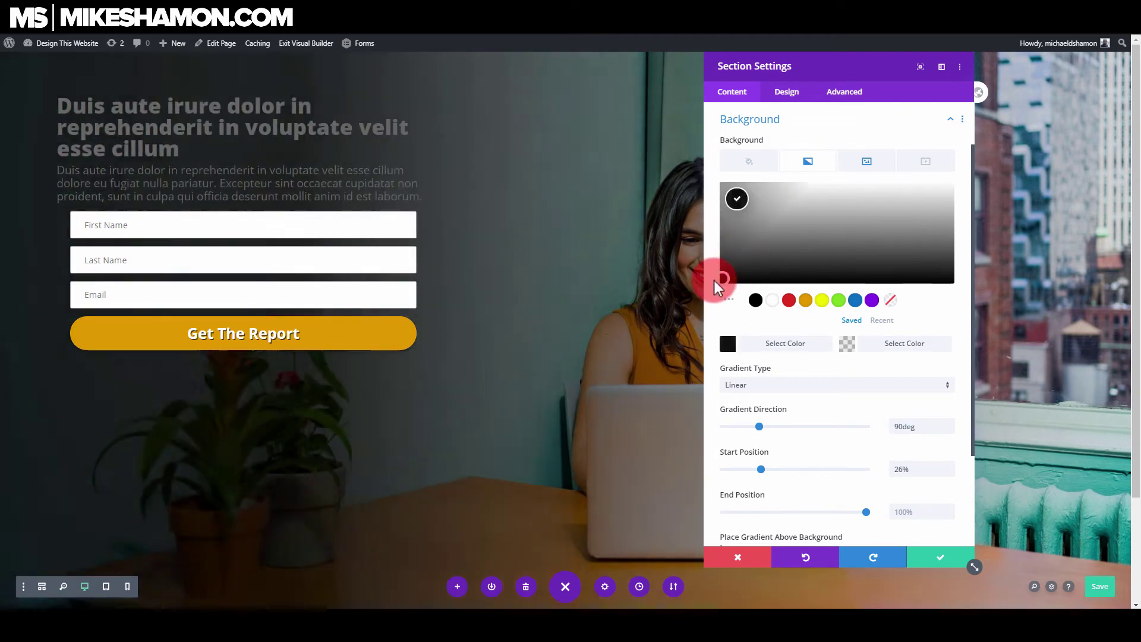
left_click(716, 288)
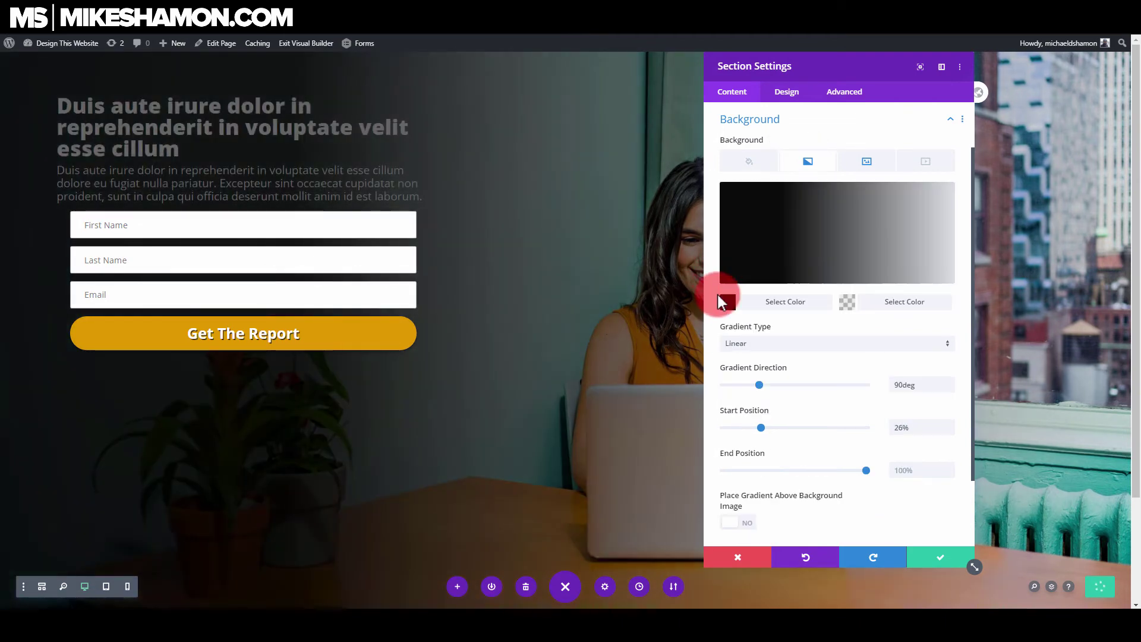
left_click(920, 562)
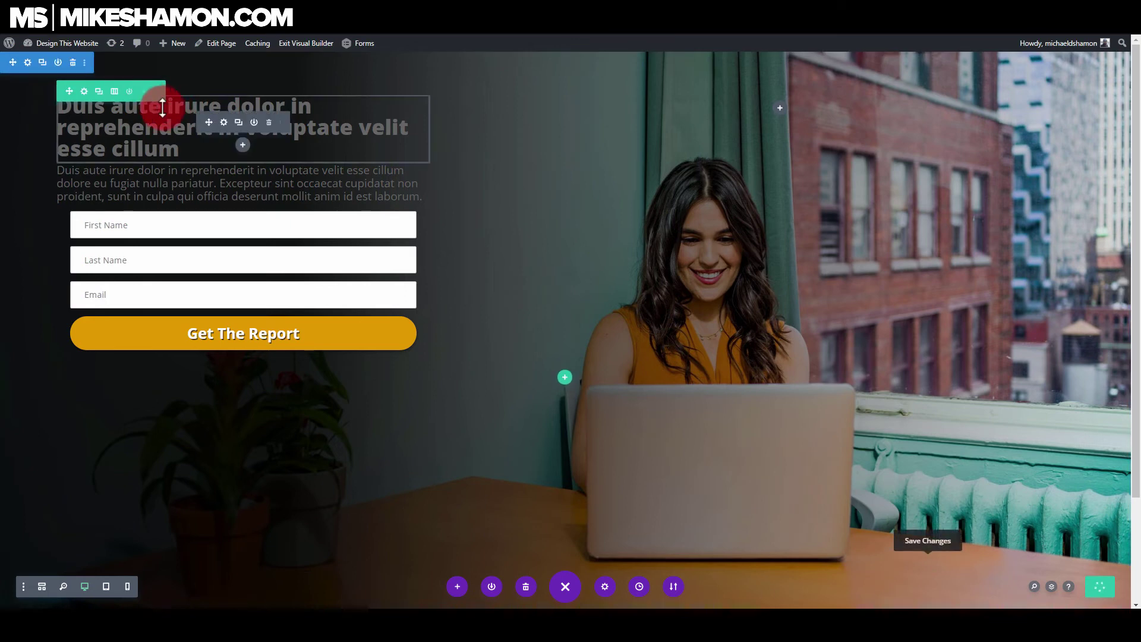
Make the headline text white.
left_click(224, 121)
left_click(777, 93)
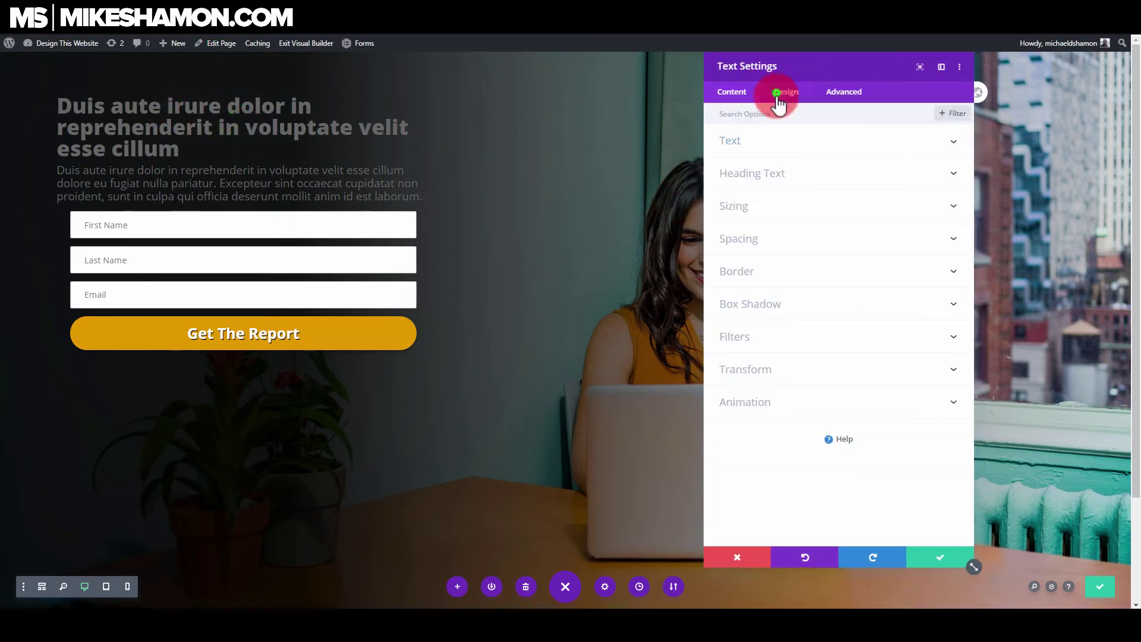
left_click(771, 142)
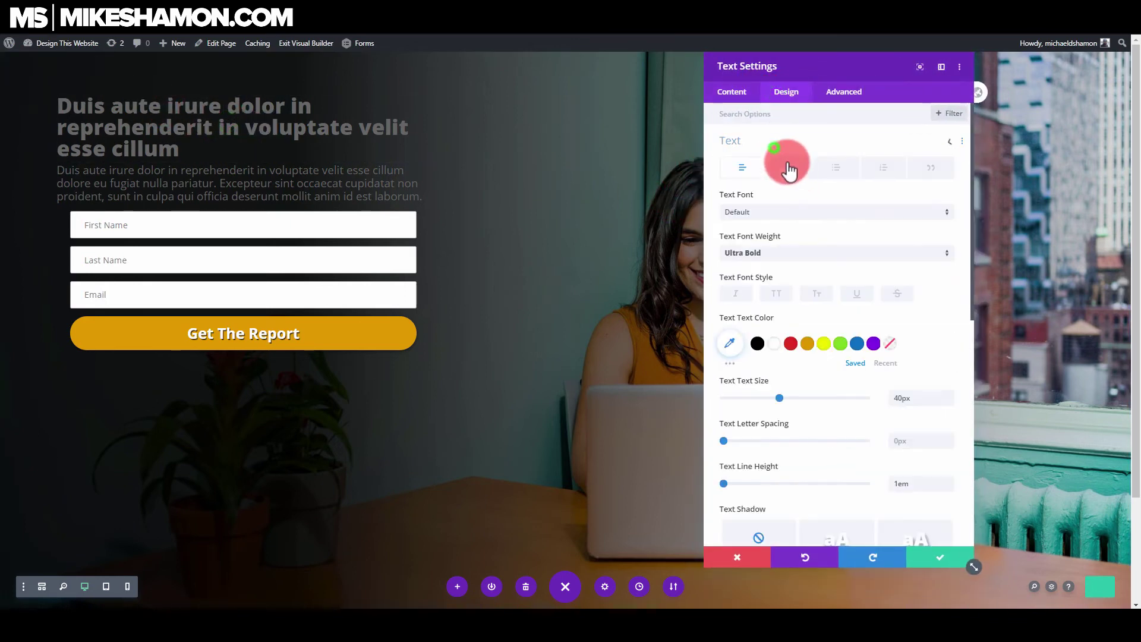
left_click(775, 345)
Add a text shadow with 0.02em horizontal and vertical length to the headline, then save.
scroll(933, 371, "down", 4)
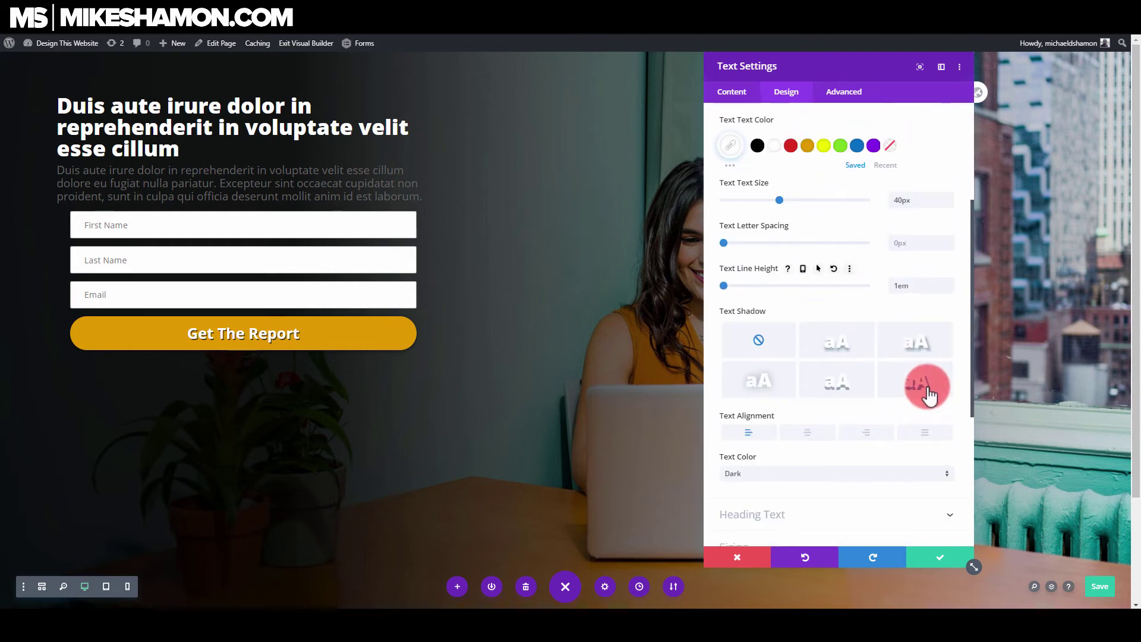
left_click(927, 386)
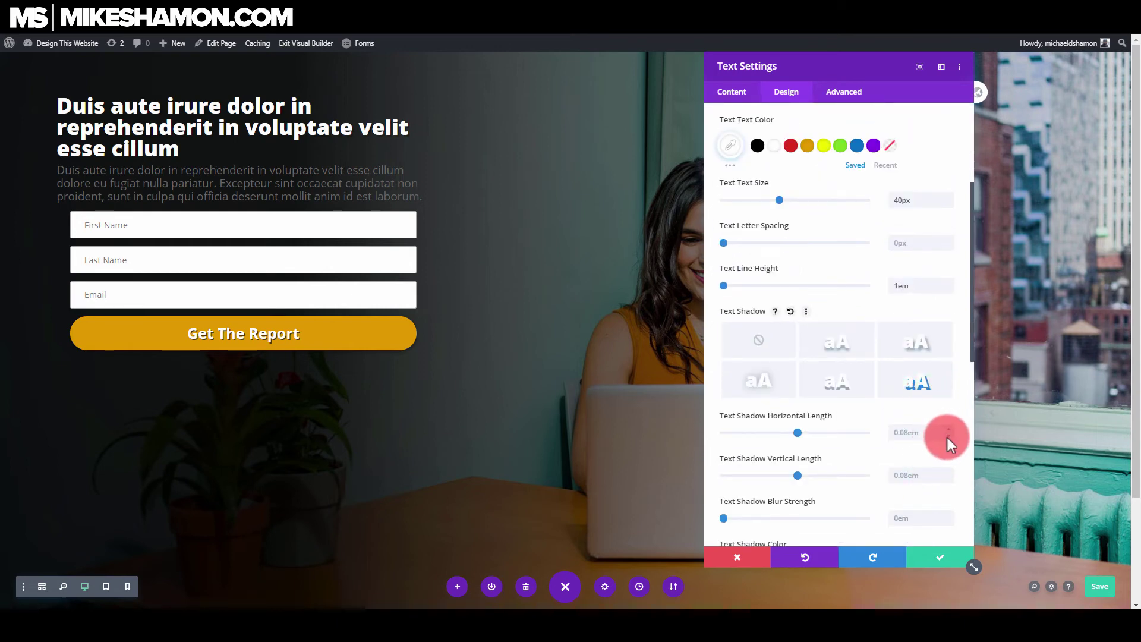
scroll(951, 437, "down", 4)
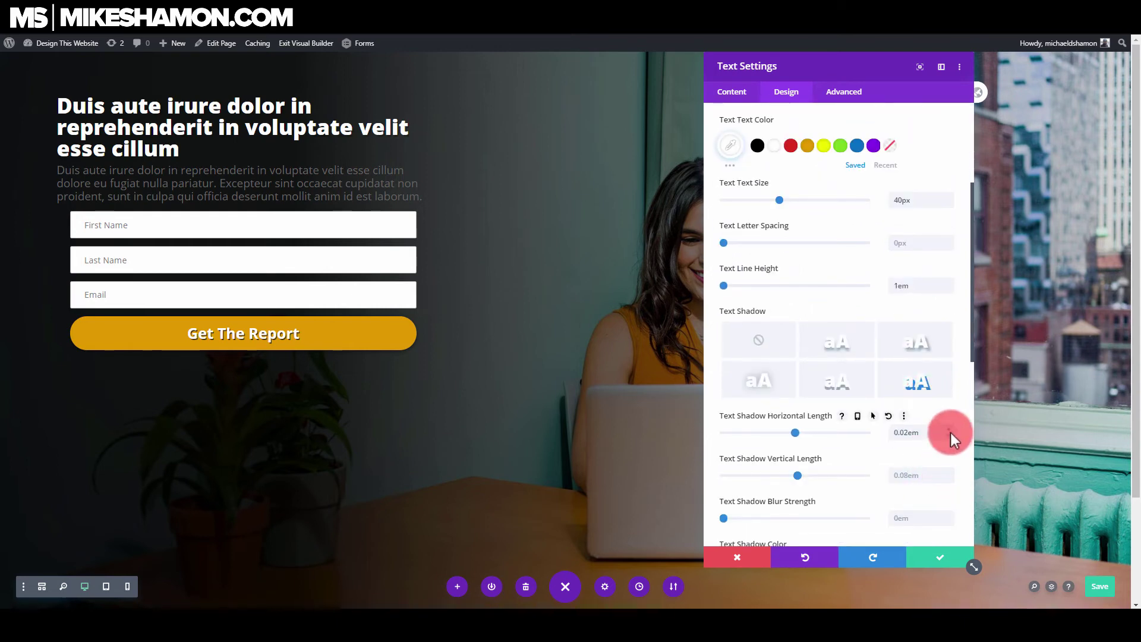
scroll(951, 475, "down", 1)
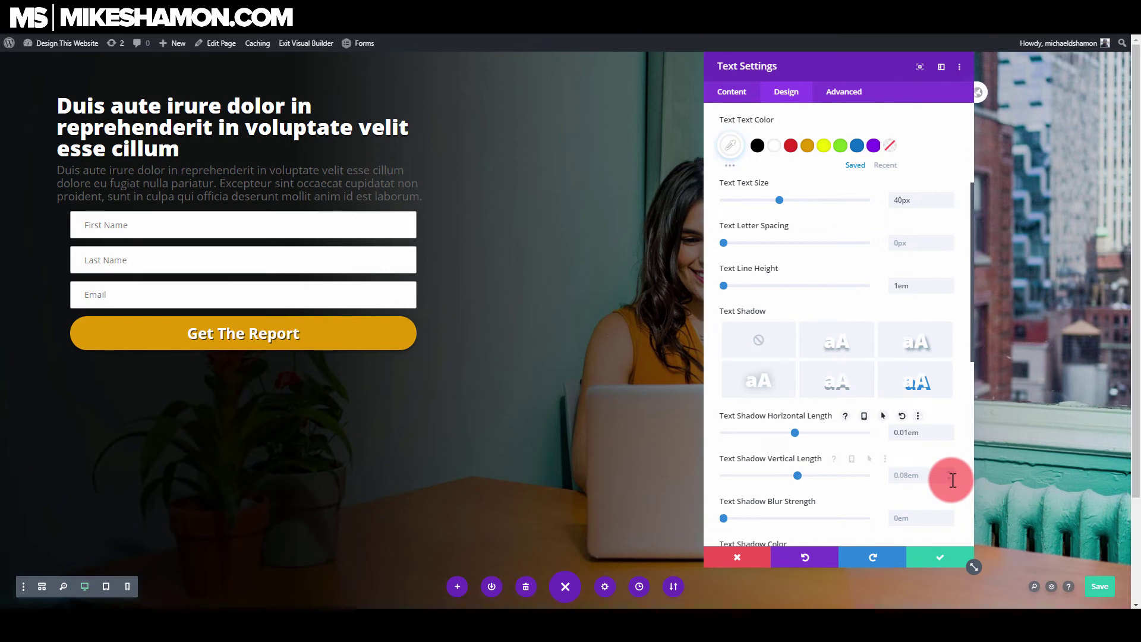
scroll(950, 430, "up", 1)
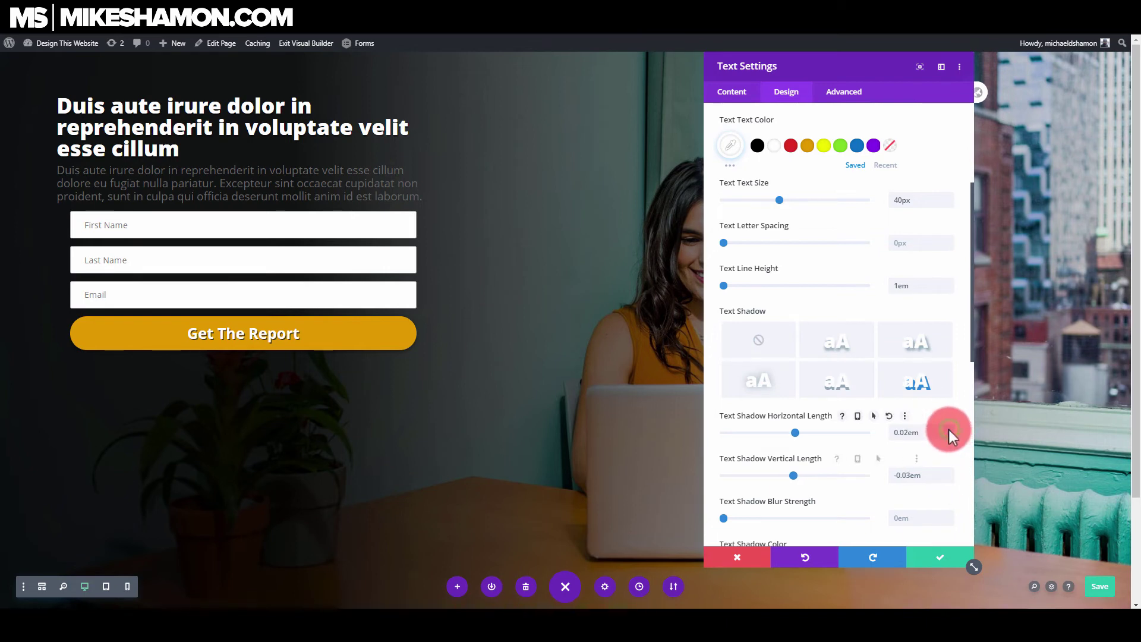
scroll(950, 475, "down", 11)
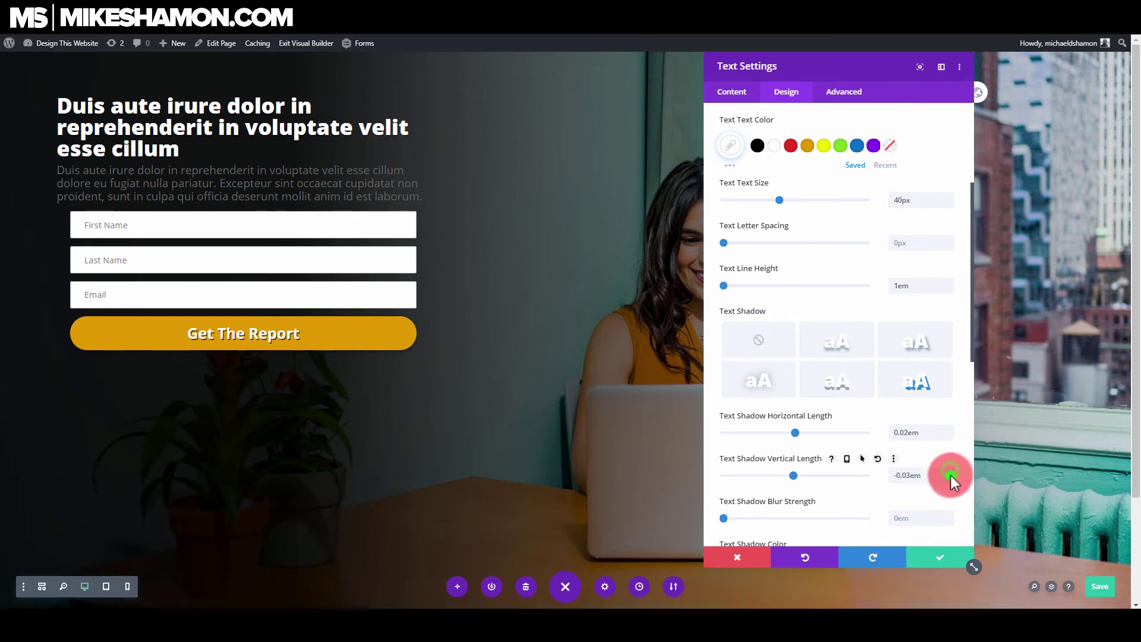
scroll(950, 475, "up", 5)
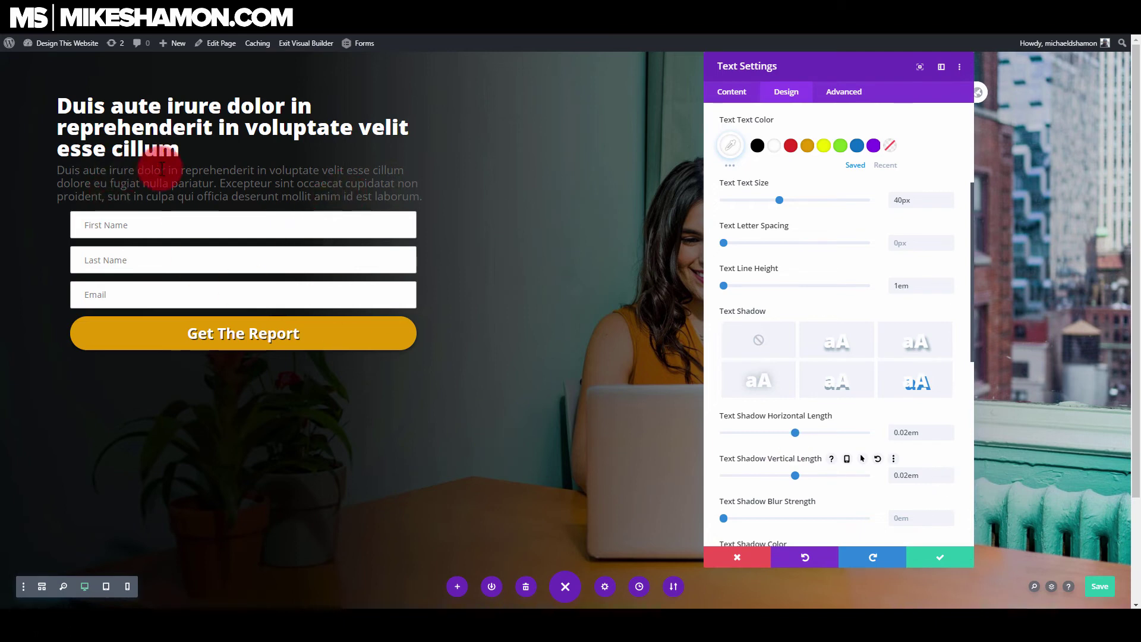
left_click(960, 562)
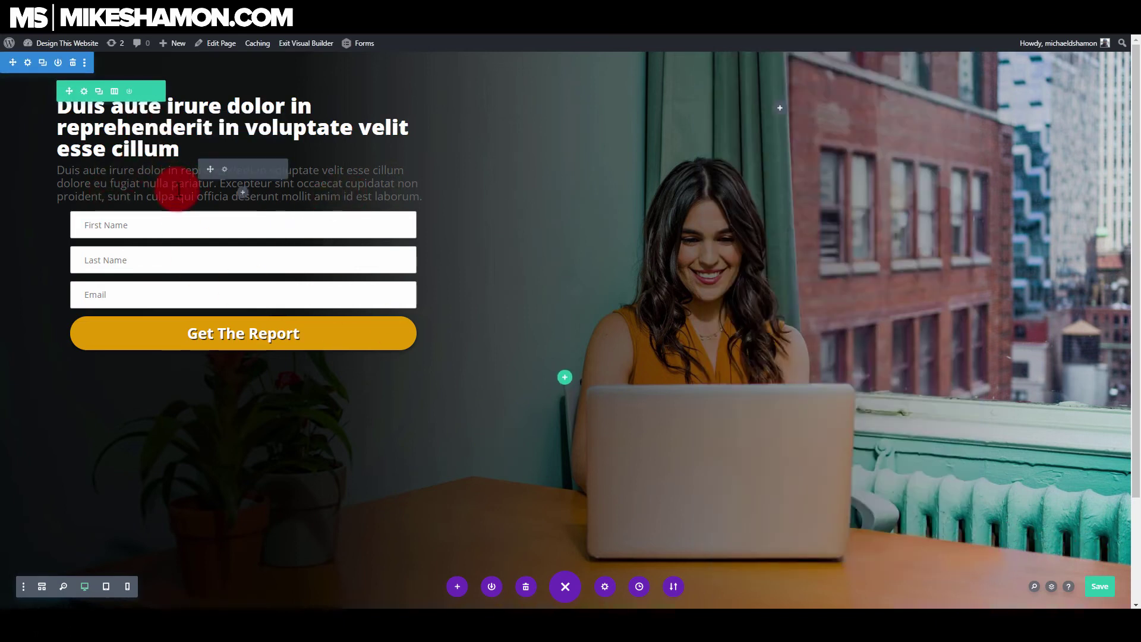
Give the paragraph 16px top and bottom padding.
left_click(219, 171)
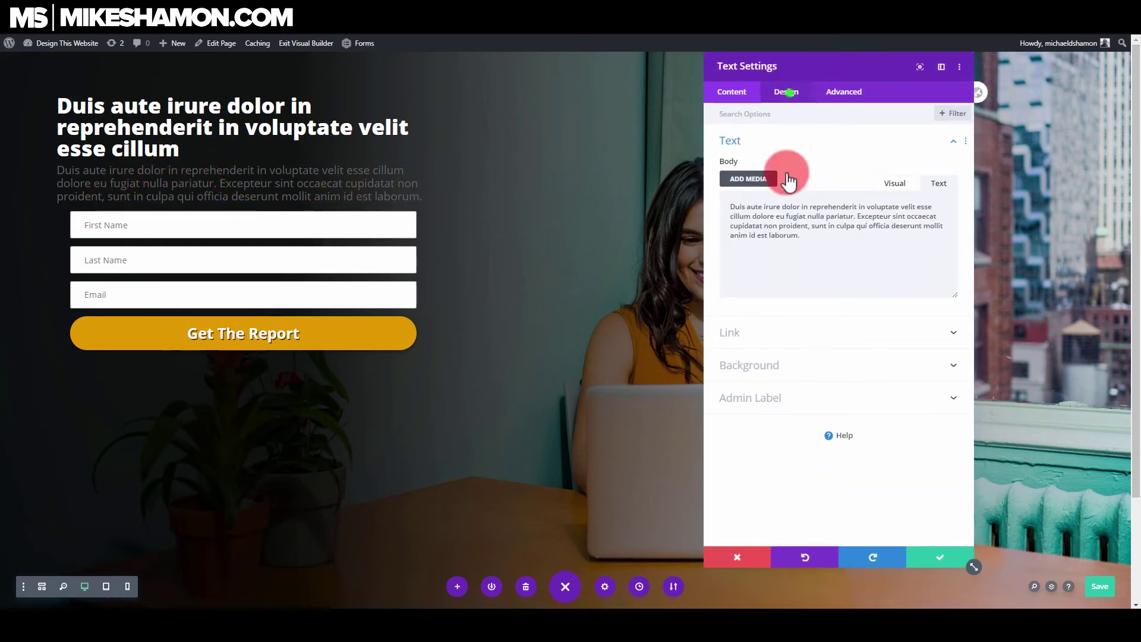
left_click(786, 92)
left_click(769, 235)
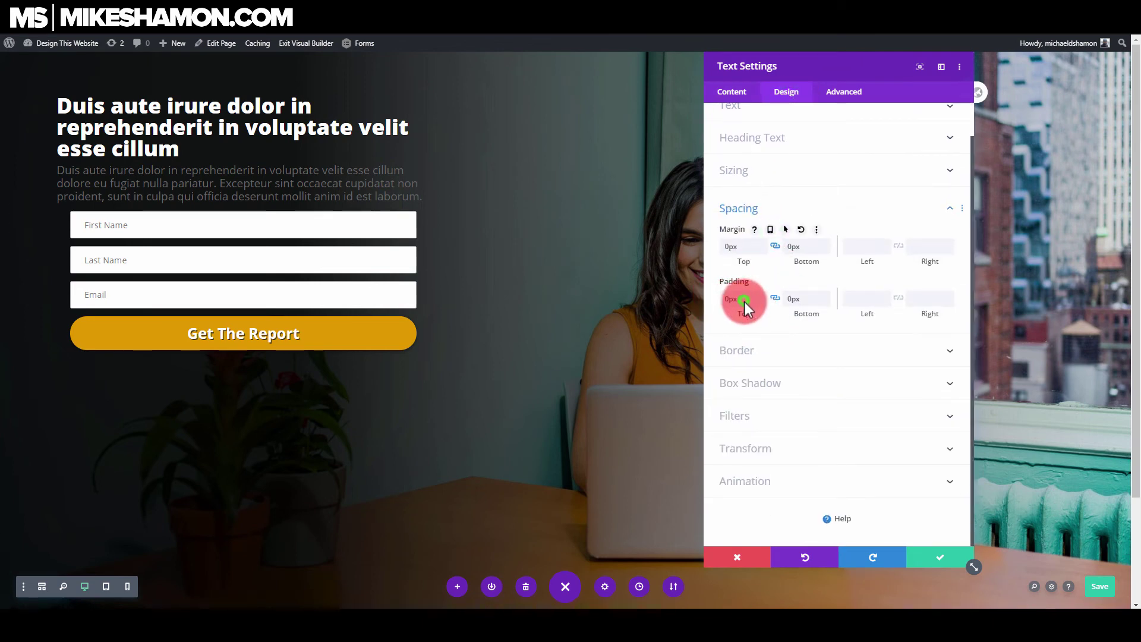
mouse_move(747, 307)
left_mouse_down()
mouse_move(700, 301)
mouse_move(749, 303)
left_mouse_up()
left_click(938, 565)
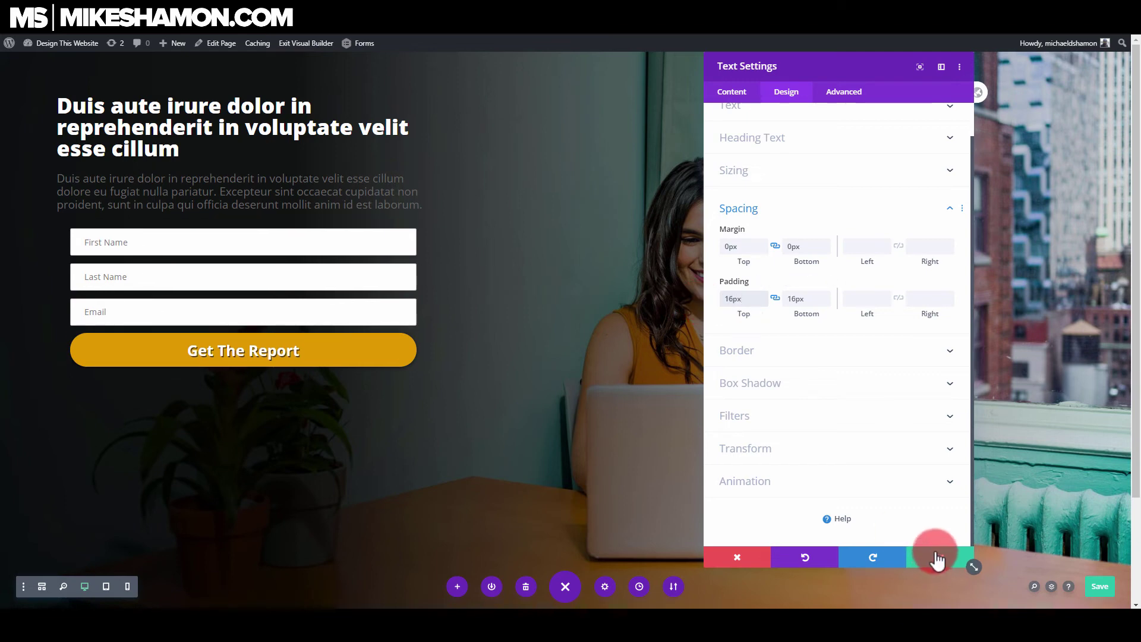
Make the paragraph text white with a 1.4em line height, then save.
scroll(759, 159, "up", 2)
left_click(762, 146)
left_click(773, 343)
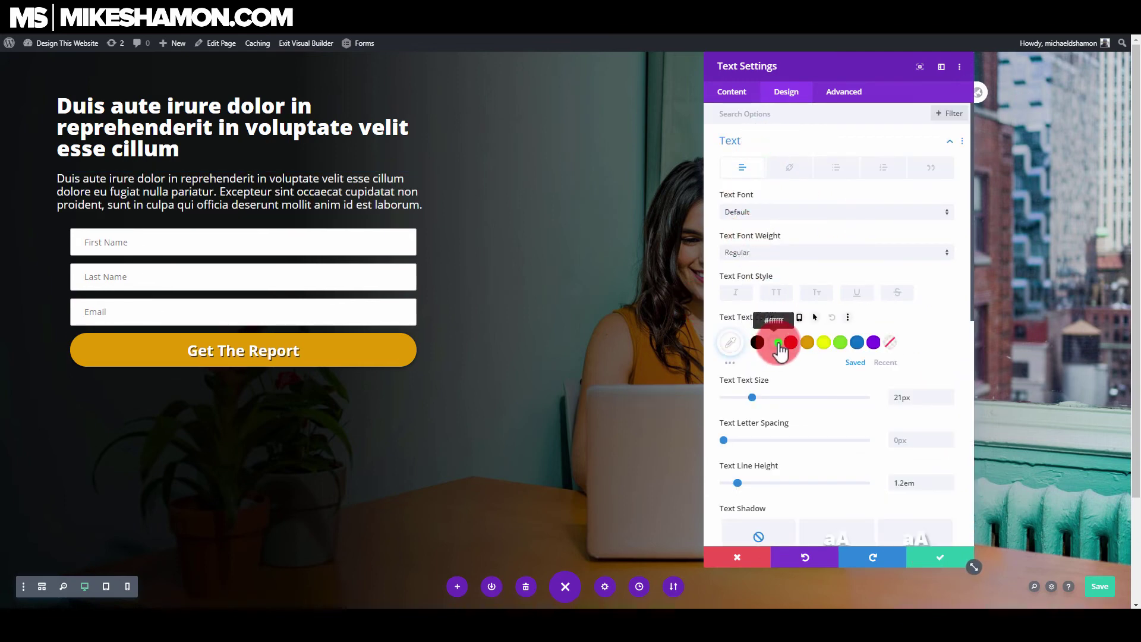
scroll(771, 409, "down", 3)
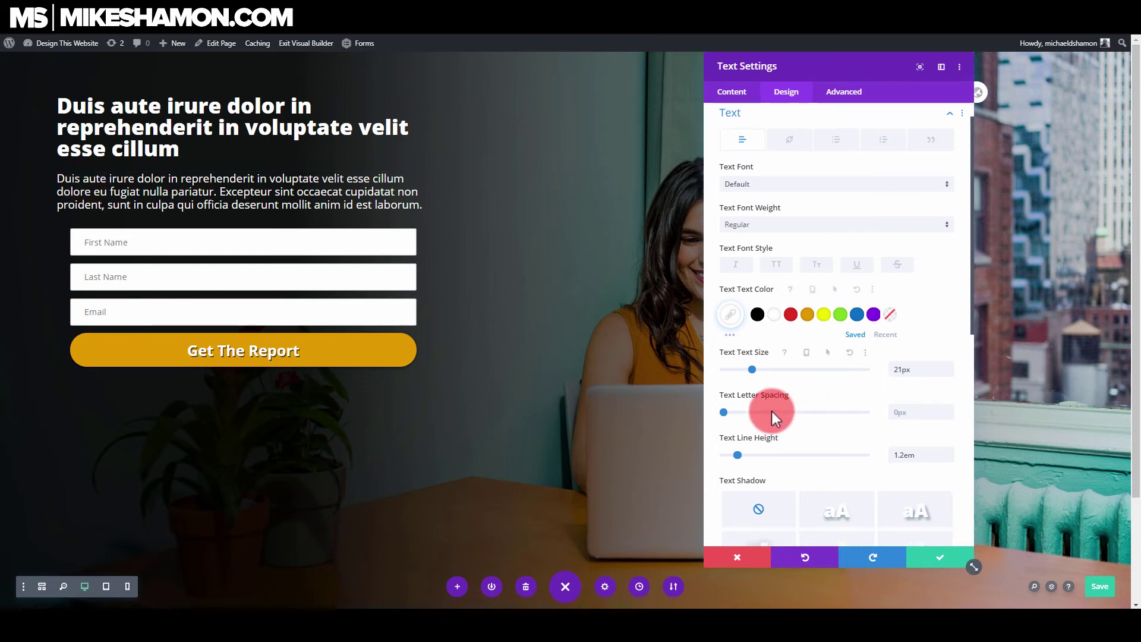
left_click_drag(742, 384, 751, 386)
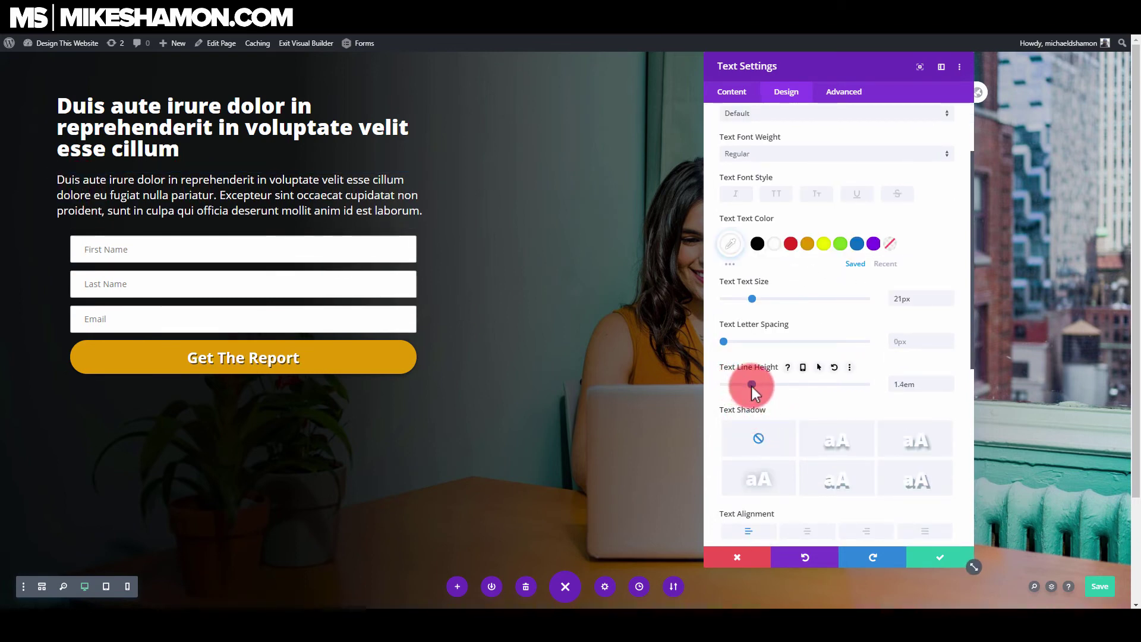
left_click(939, 557)
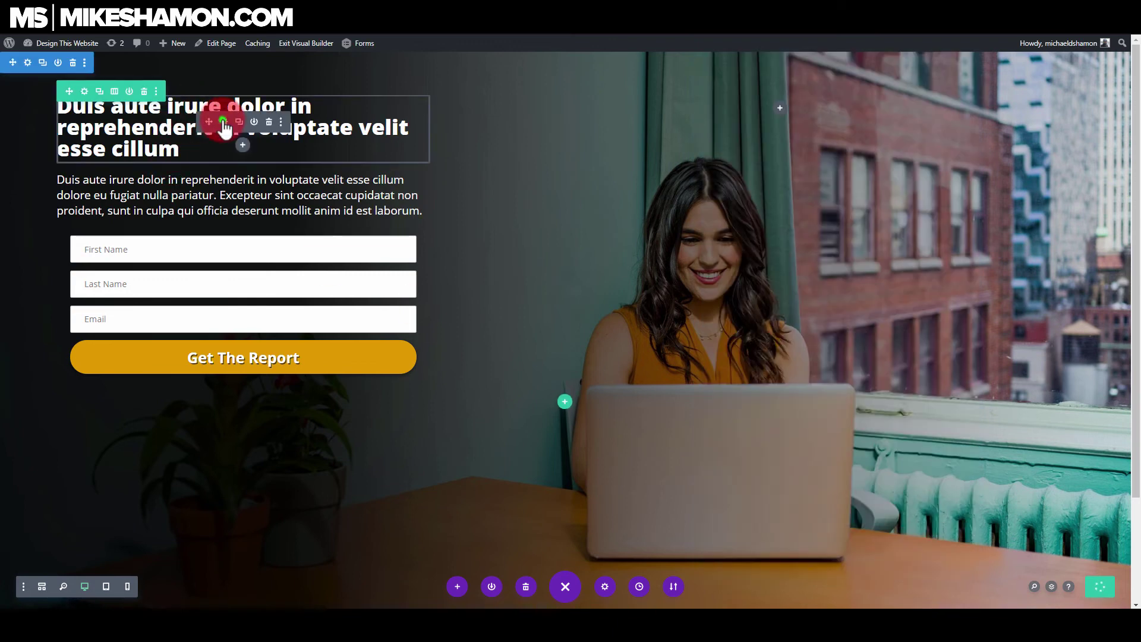
Increase the headline's line height to 1.1em.
left_click(81, 89)
left_click(786, 93)
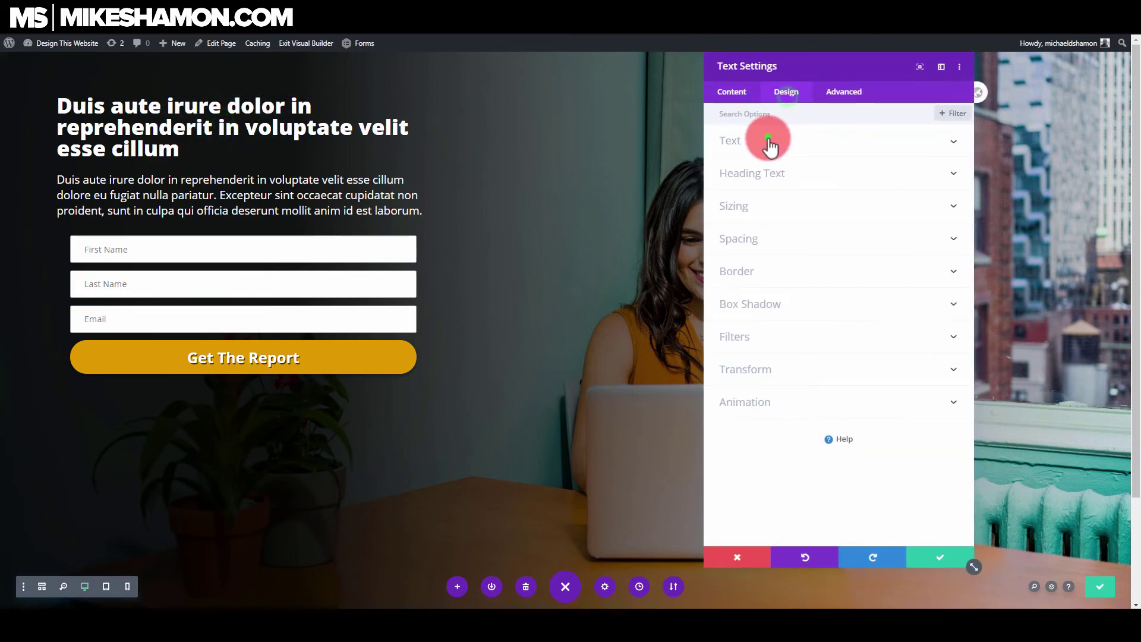
left_click(776, 146)
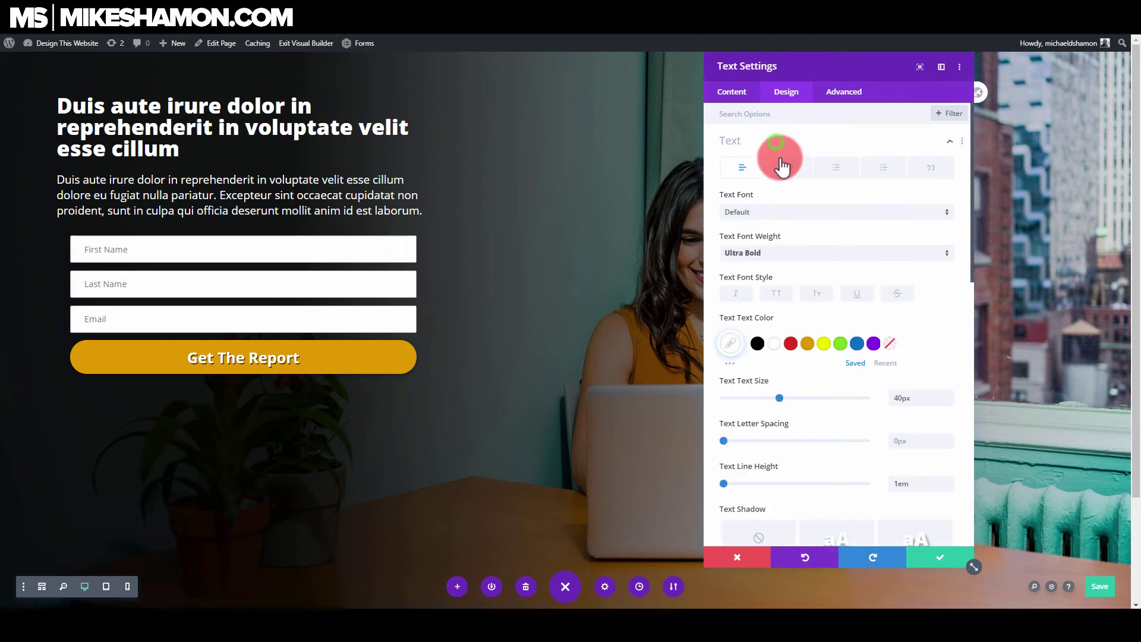
left_click_drag(726, 483, 729, 484)
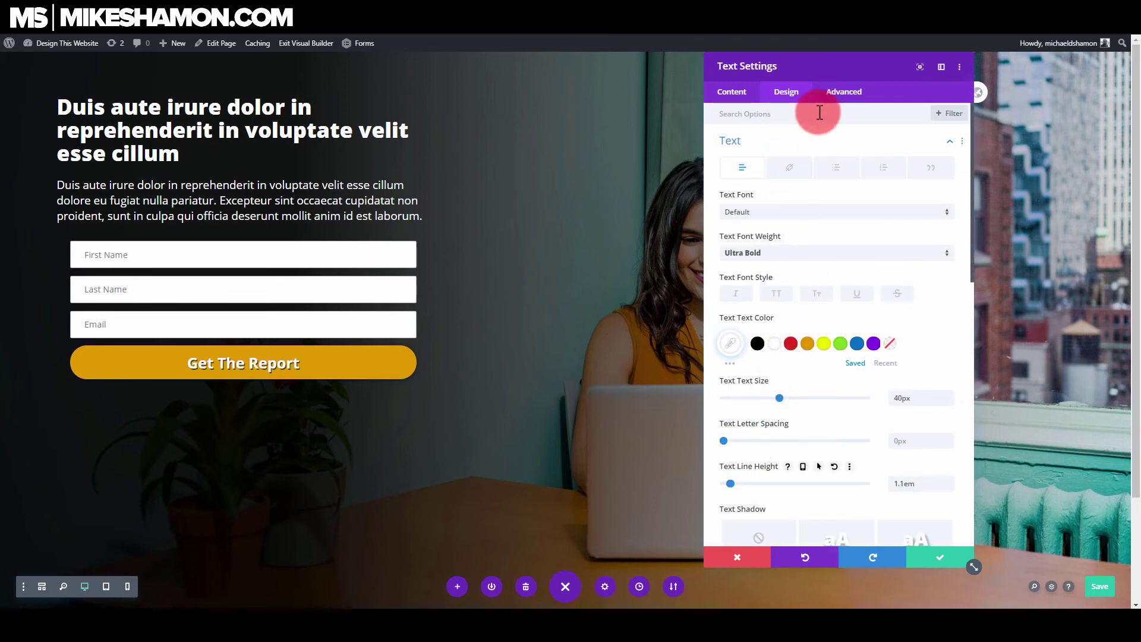
Change the headline's bottom padding from 8px to 0px and save.
left_click(761, 141)
left_click(769, 240)
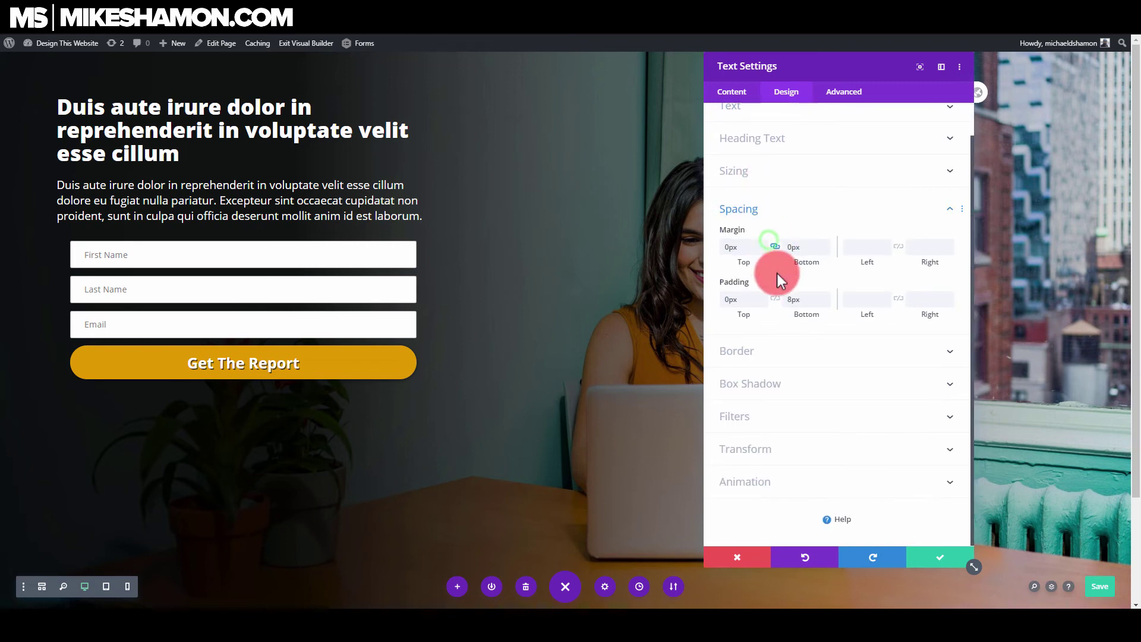
left_click(810, 302)
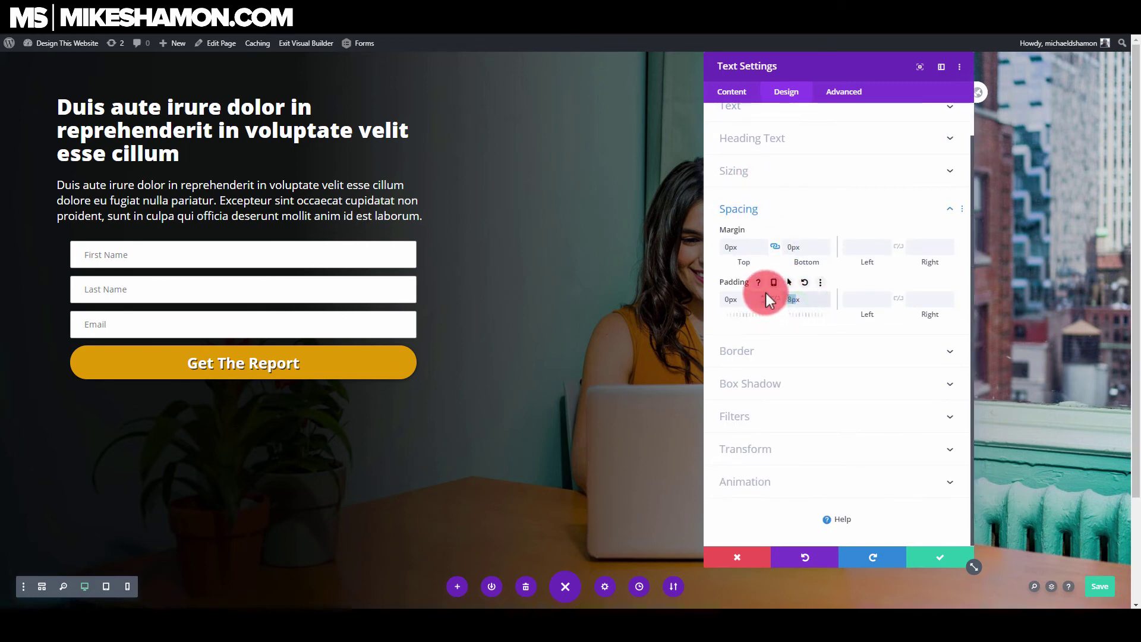
left_click(809, 305)
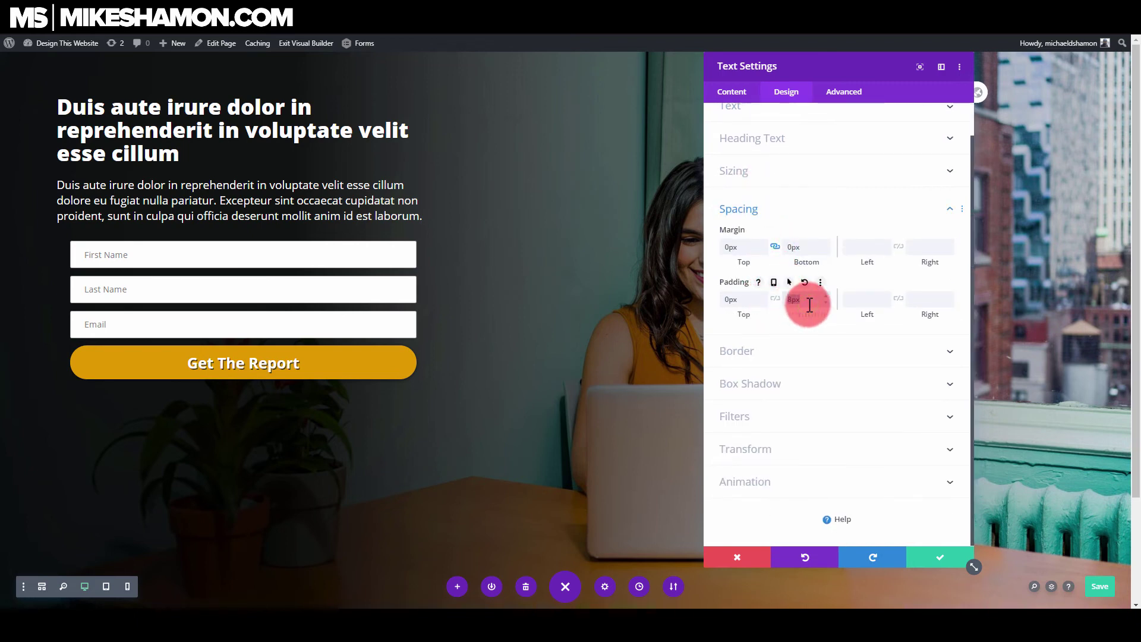
type("0")
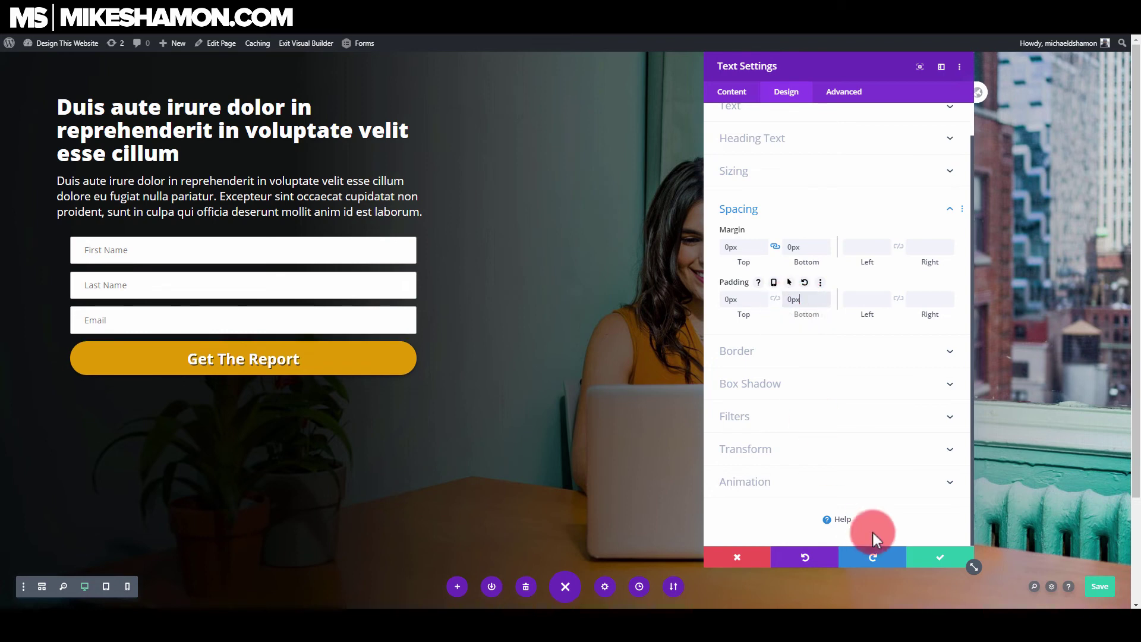
left_click(924, 557)
mouse_move(83, 96)
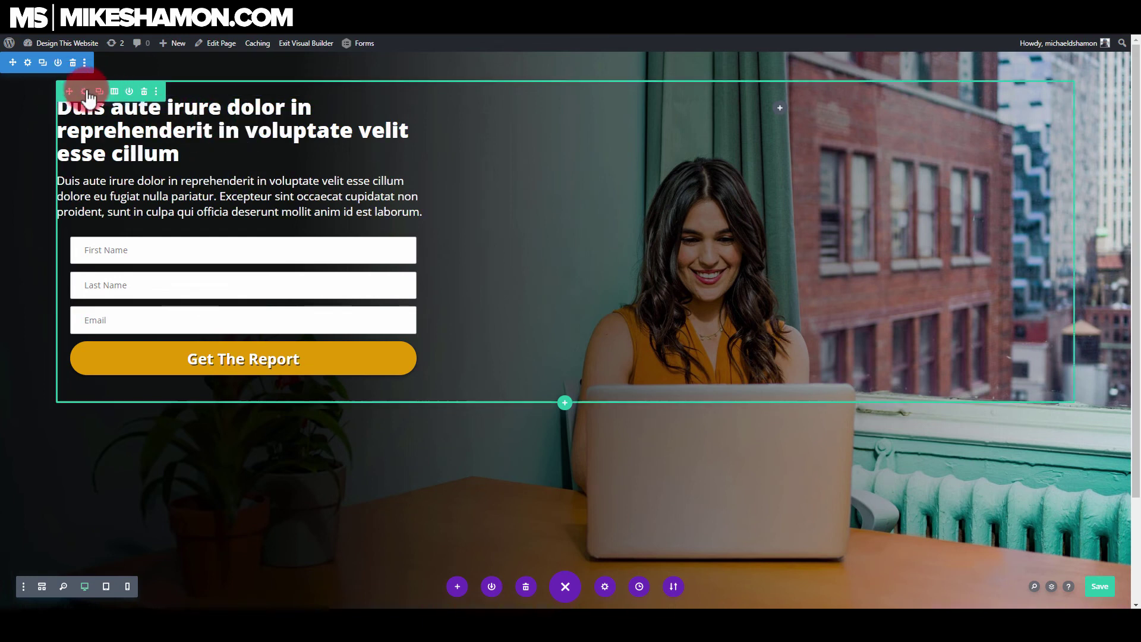
Increase the row's top padding so the headline, paragraph and form sit lower.
left_click(85, 93)
left_click(786, 91)
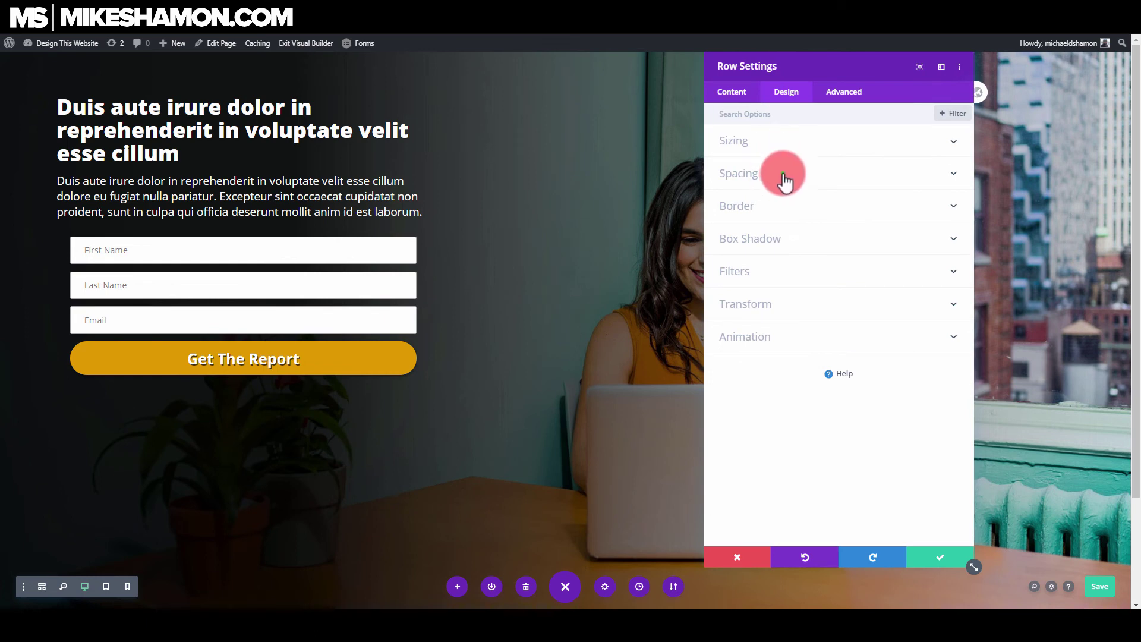
left_click(785, 175)
left_click(739, 269)
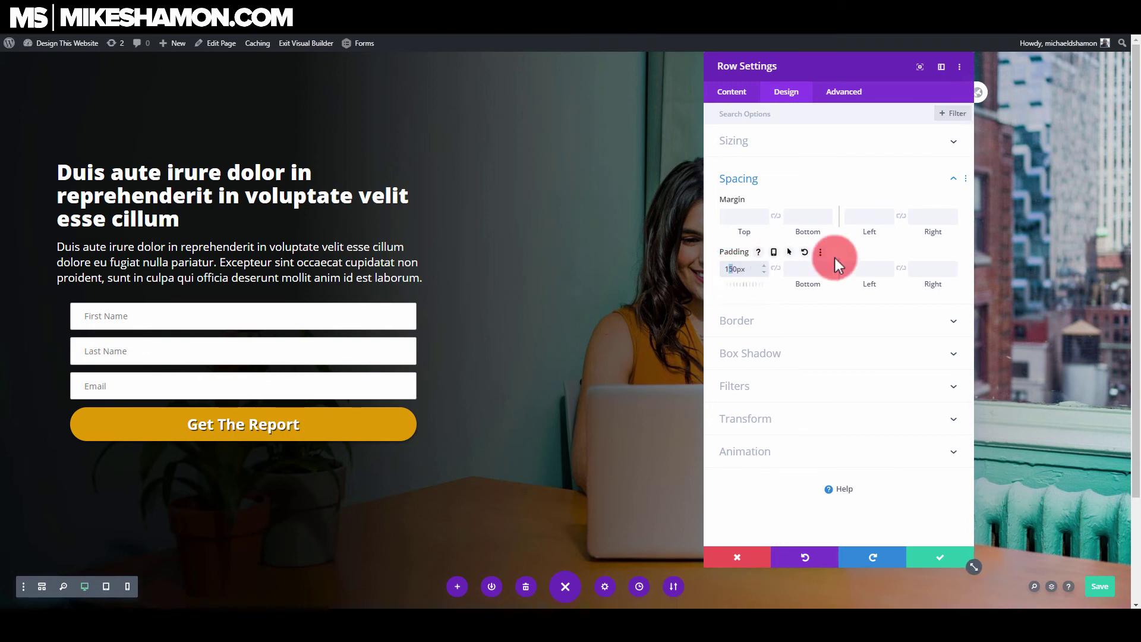
left_click(941, 558)
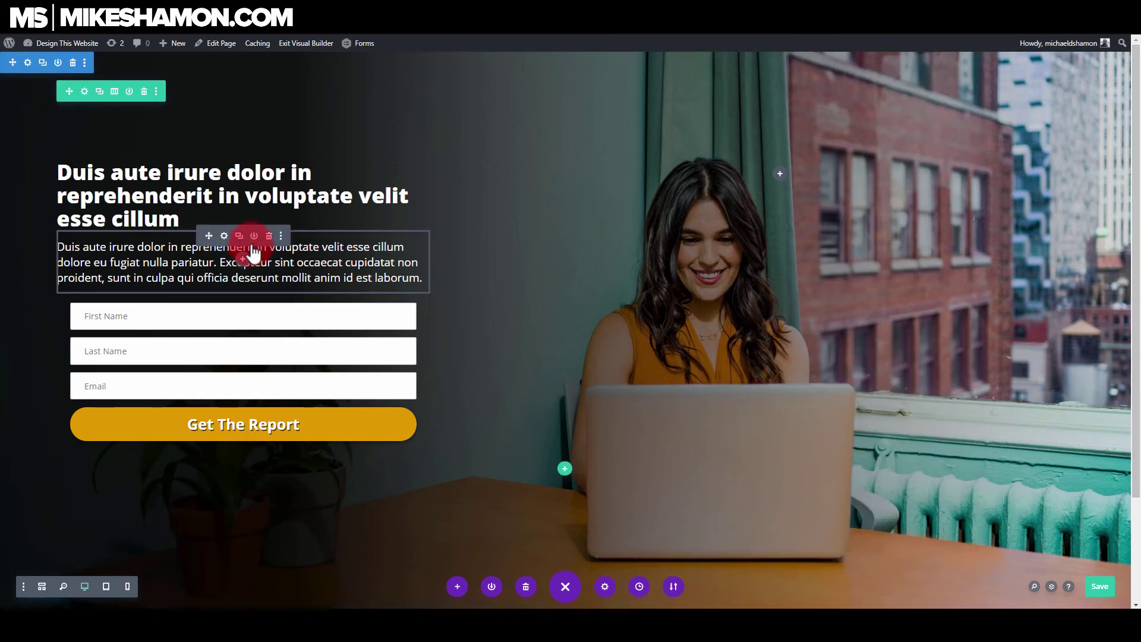
Center-align the paragraph text and save it.
left_click(225, 238)
left_click(786, 93)
left_click(796, 152)
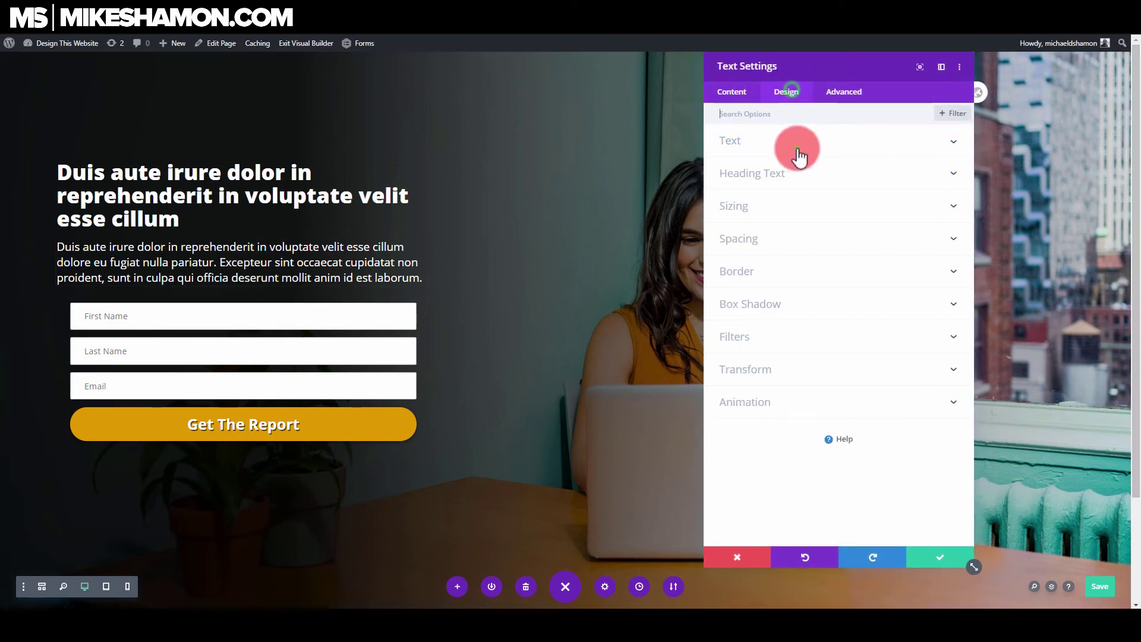
scroll(798, 388, "down", 3)
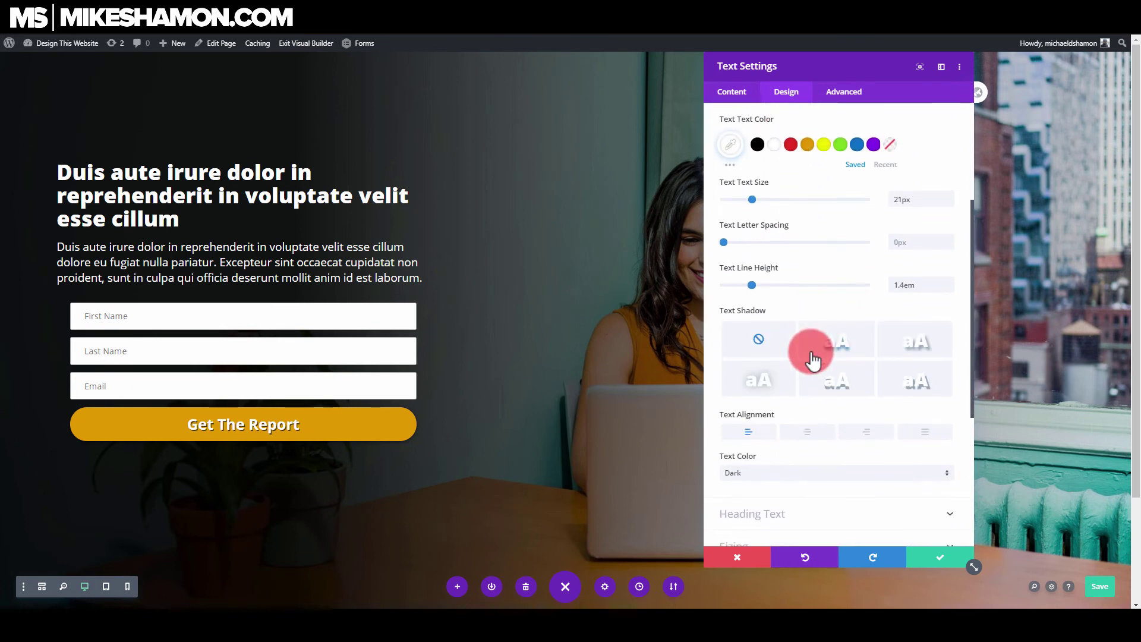
left_click(806, 431)
left_click(945, 557)
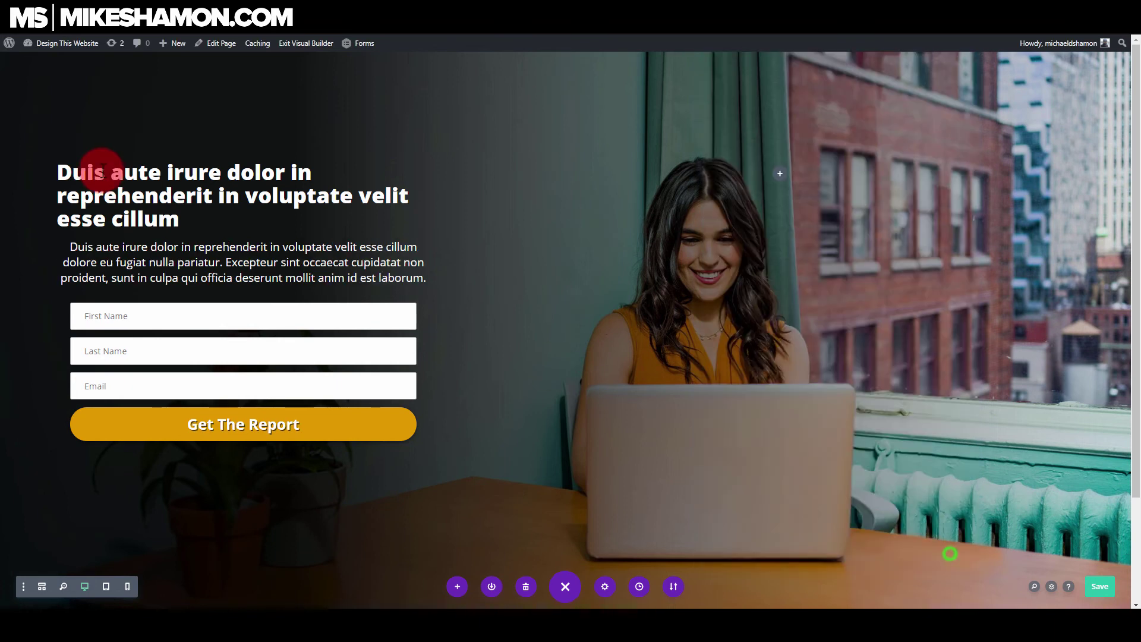
Center-align the headline text.
left_click(225, 189)
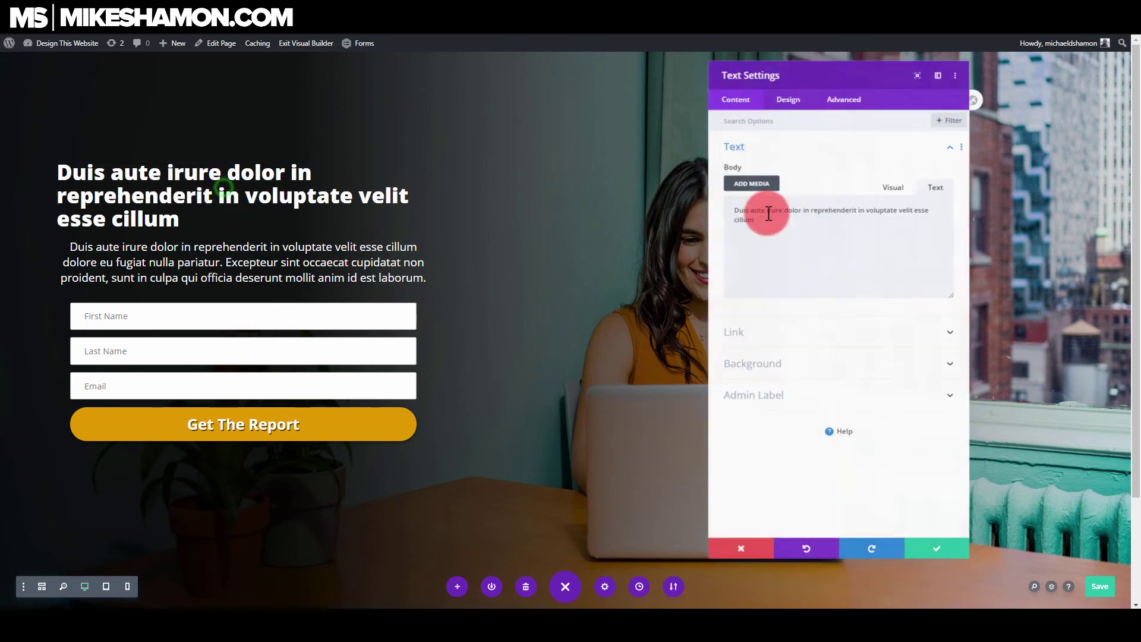
left_click(784, 94)
left_click(762, 145)
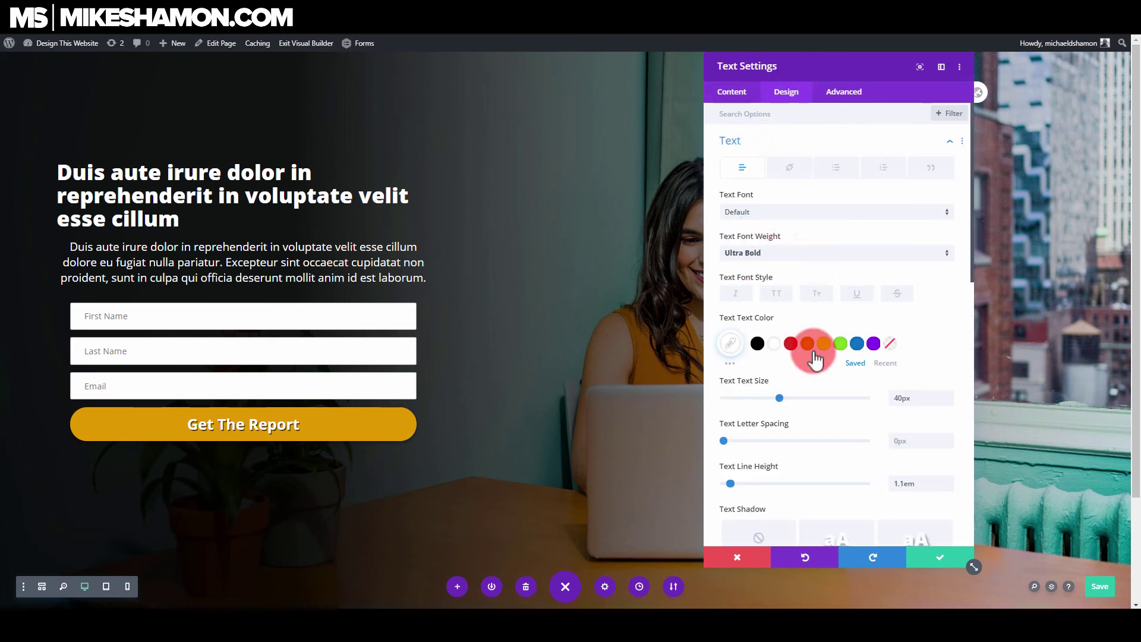
scroll(812, 402, "down", 3)
scroll(820, 437, "down", 3)
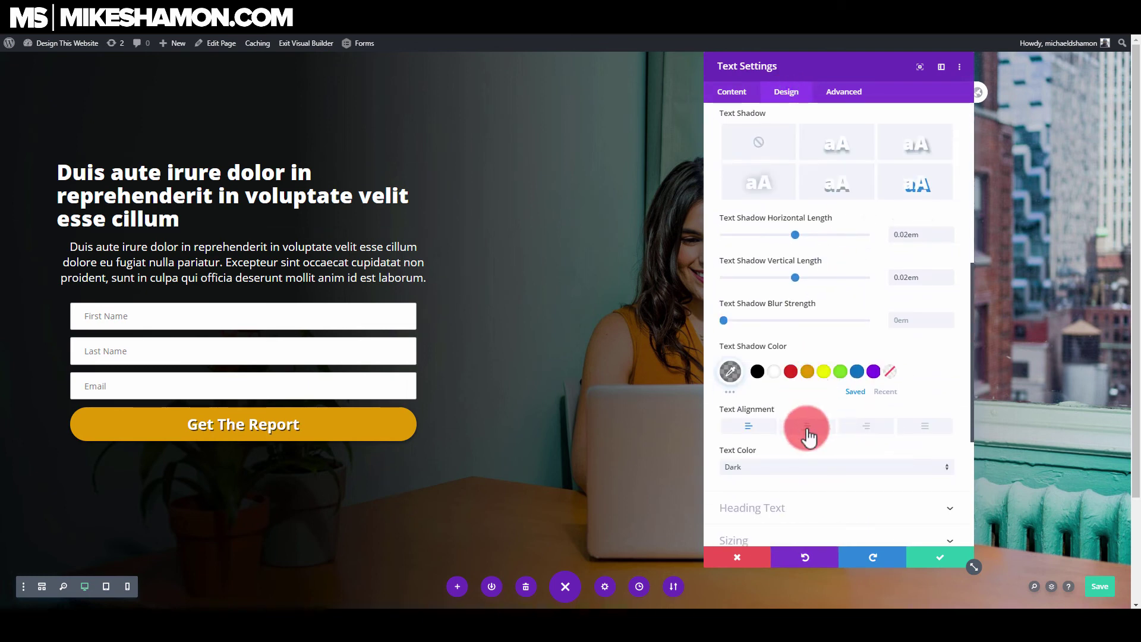
left_click(807, 427)
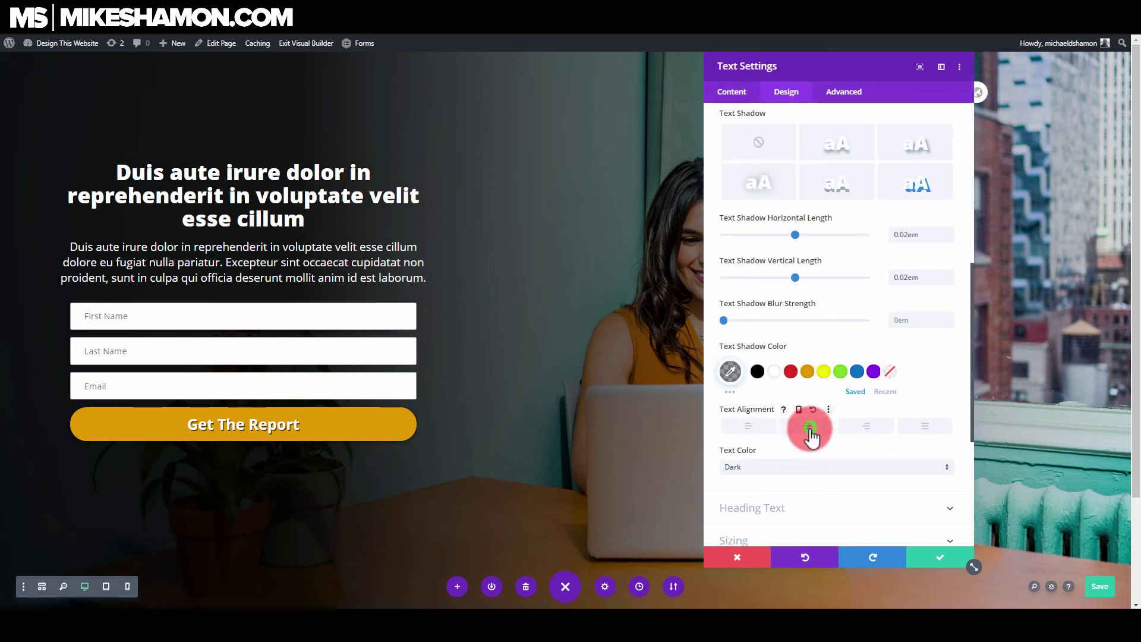
Delete 'velit esse cillum' so the headline ends at 'in voluptate'.
left_click(739, 96)
left_click(758, 158)
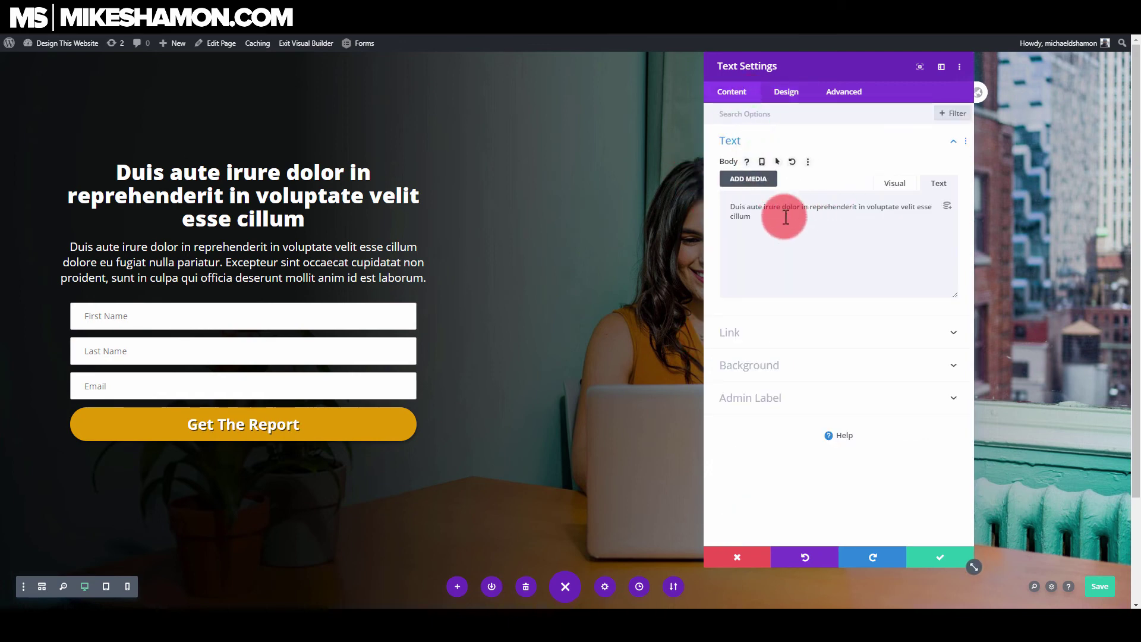
left_click_drag(765, 217, 895, 211)
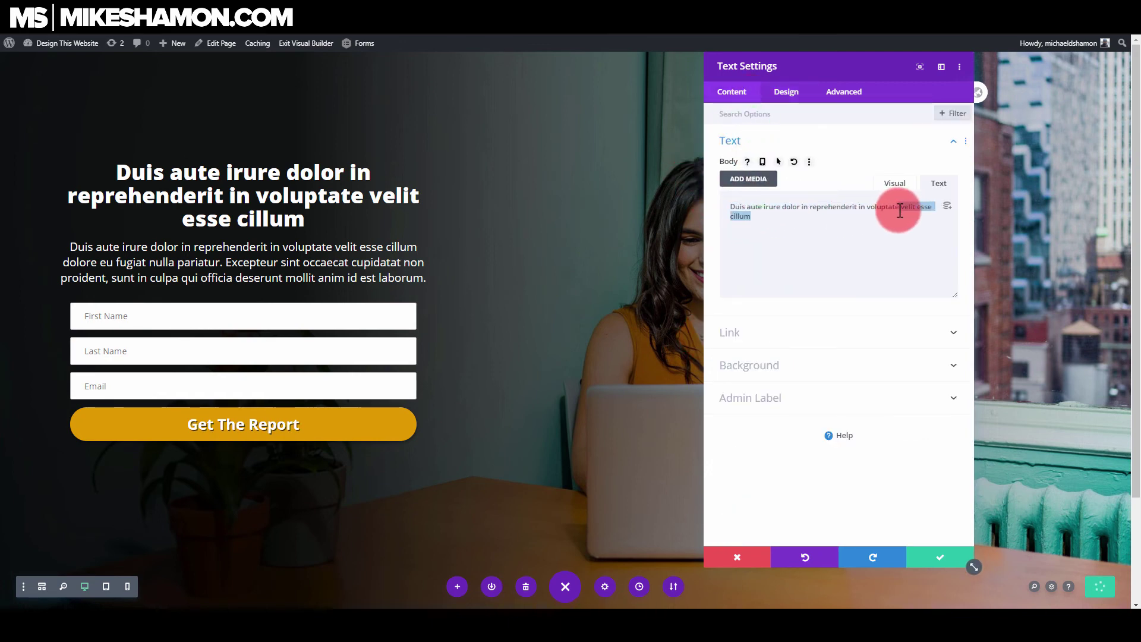
key("BackSpace")
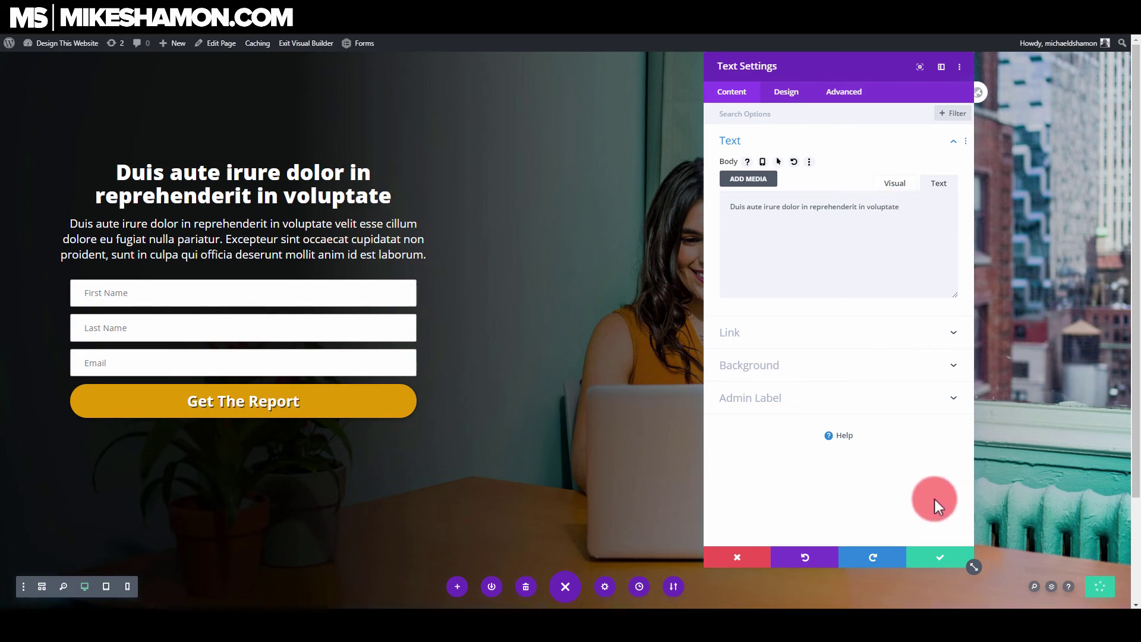
Save the shortened headline and pick a gold shade for the optin button background.
left_click(942, 559)
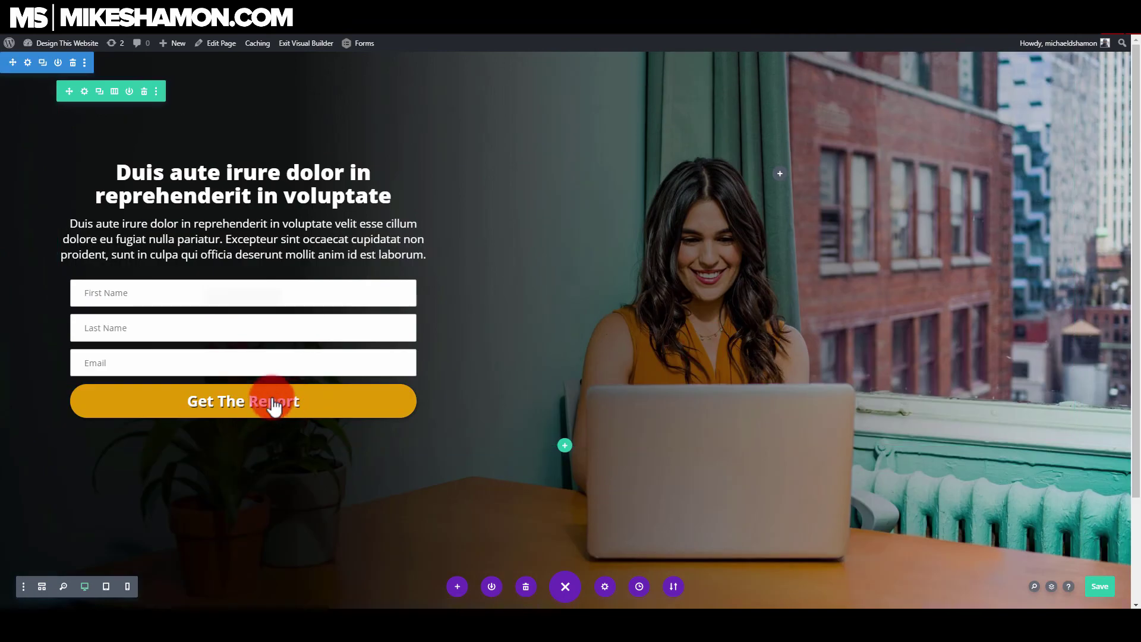
left_click(224, 297)
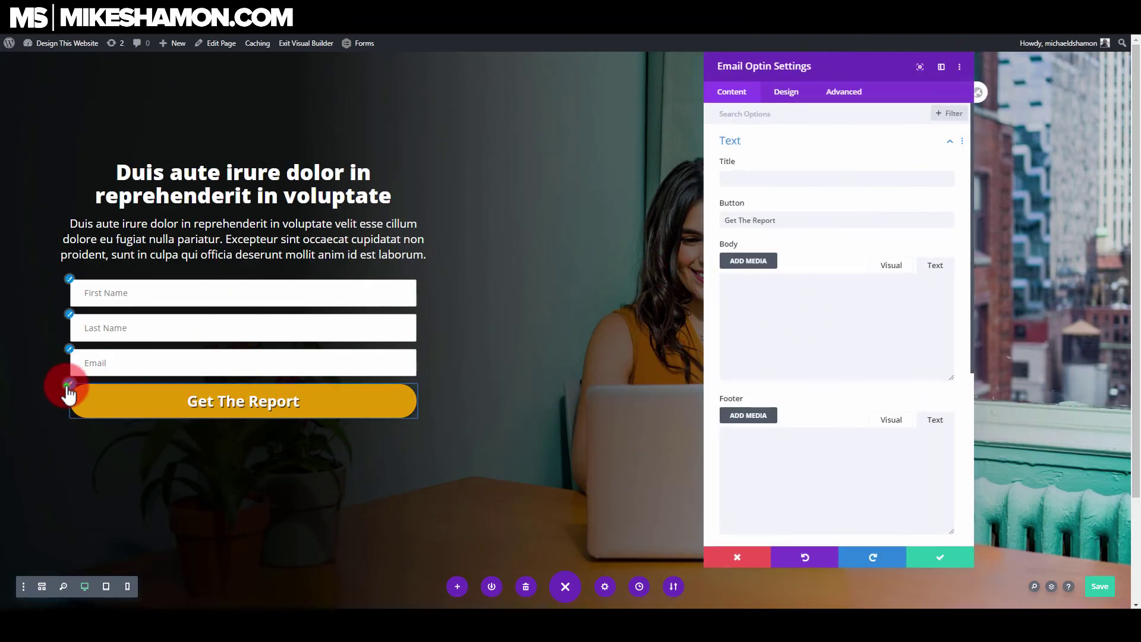
left_click(69, 384)
scroll(796, 342, "down", 5)
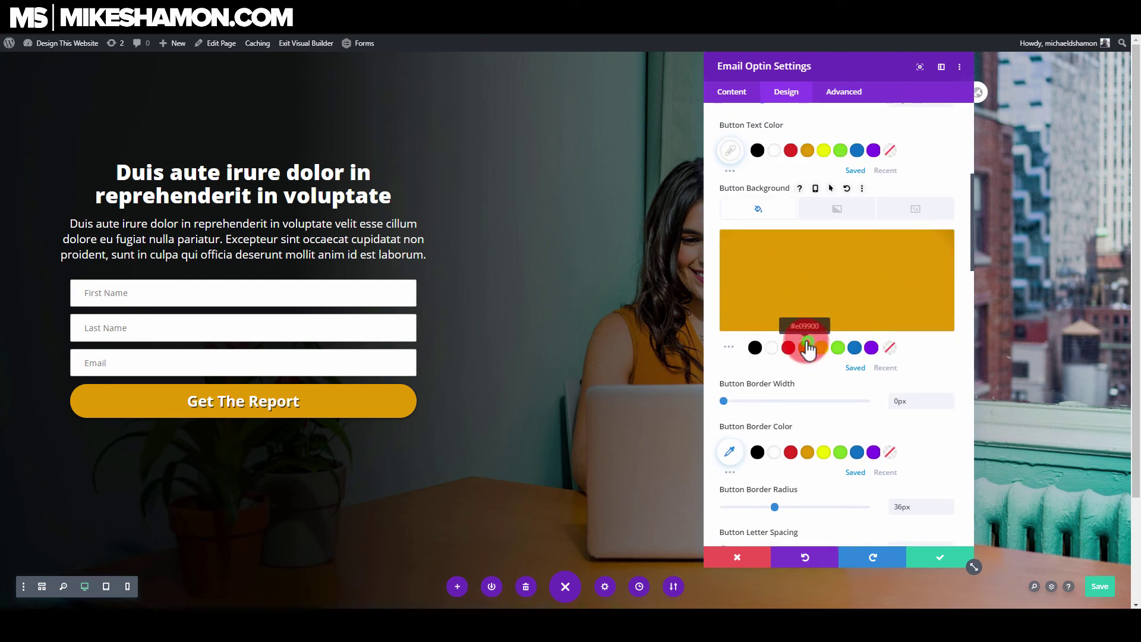
left_click(825, 300)
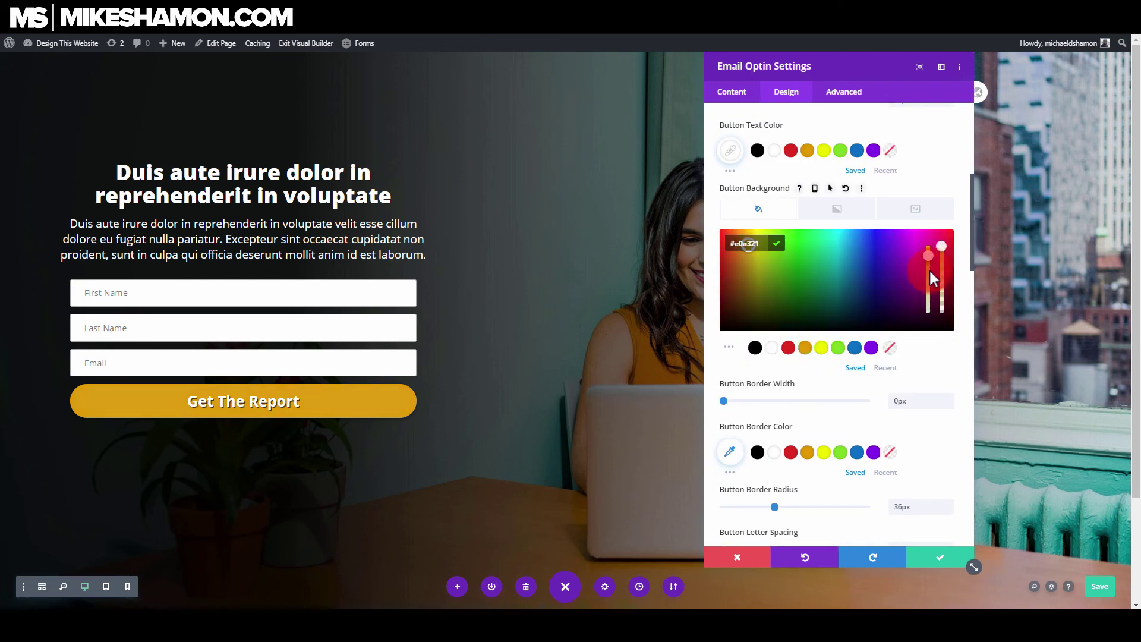
left_click_drag(930, 272, 930, 258)
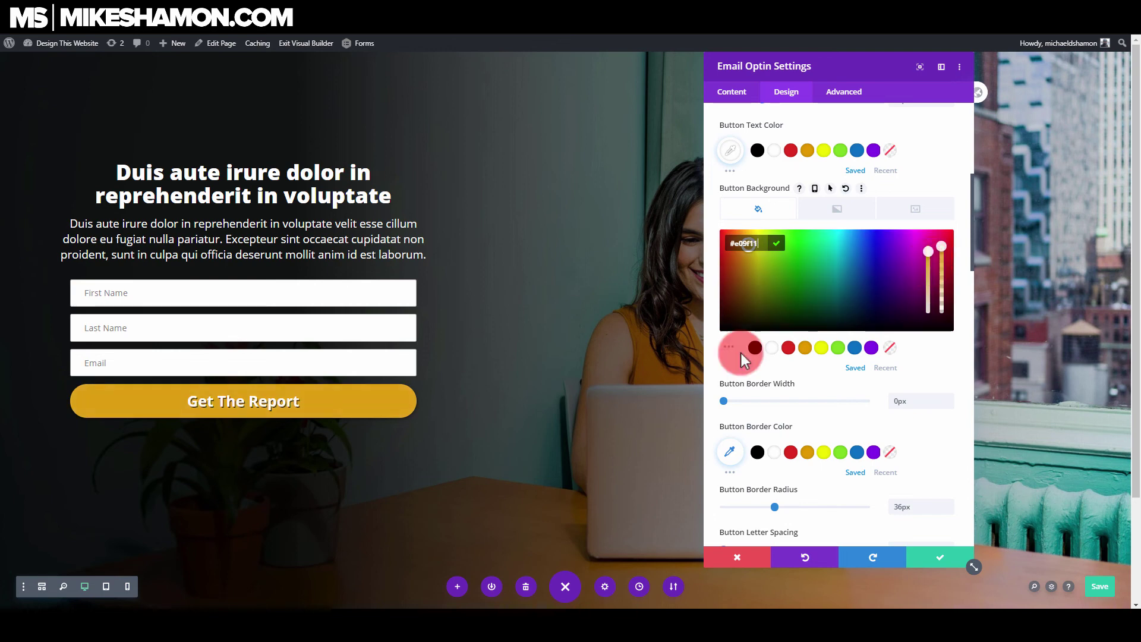
Make the Get The Report button solid gold with 31px text, and save.
scroll(806, 393, "down", 3)
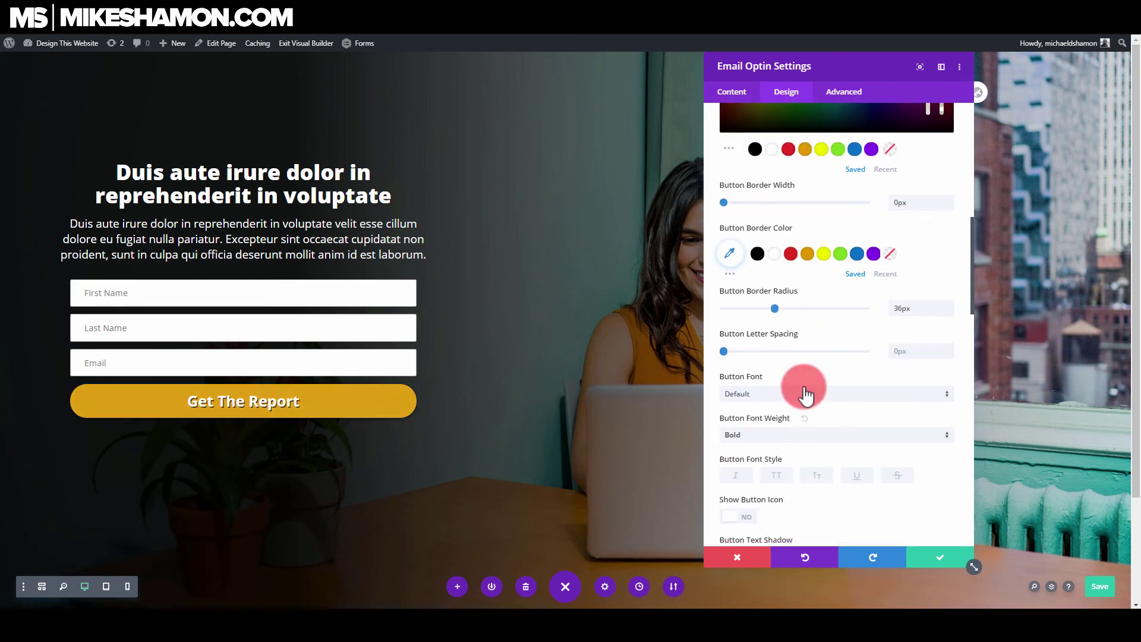
scroll(776, 249, "up", 5)
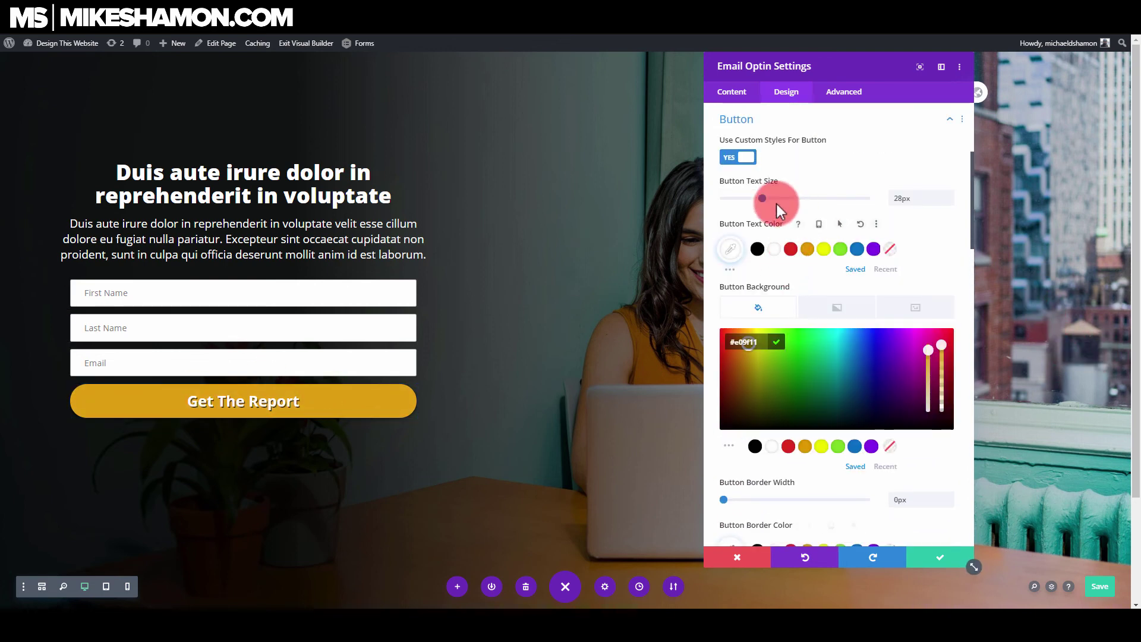
left_click_drag(765, 198, 775, 198)
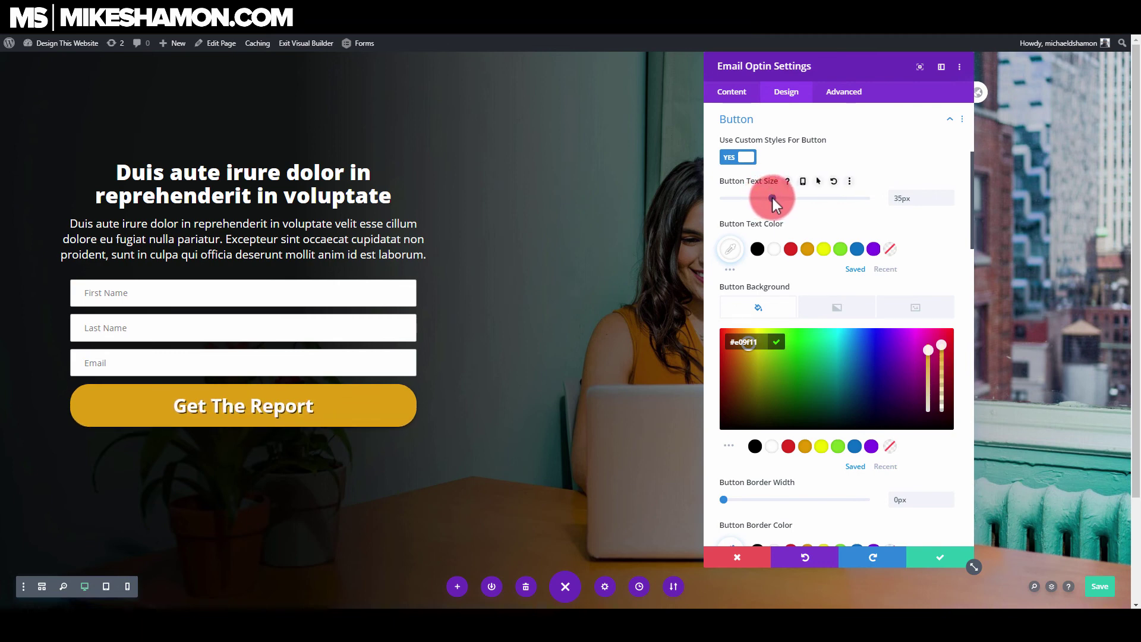
left_click(772, 198)
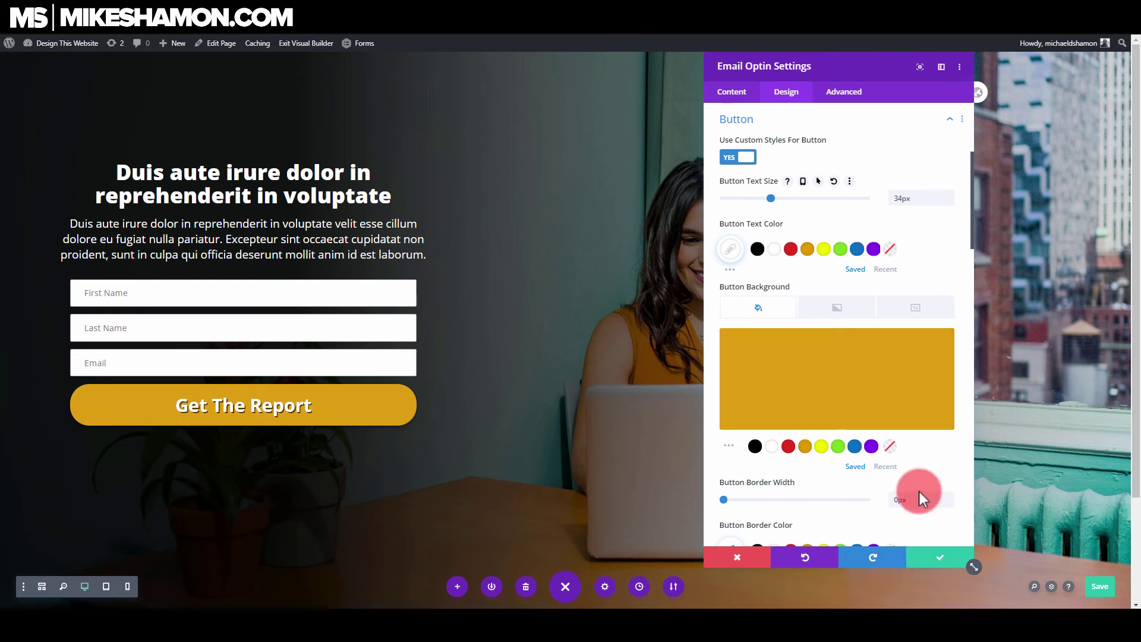
left_click_drag(770, 192, 766, 200)
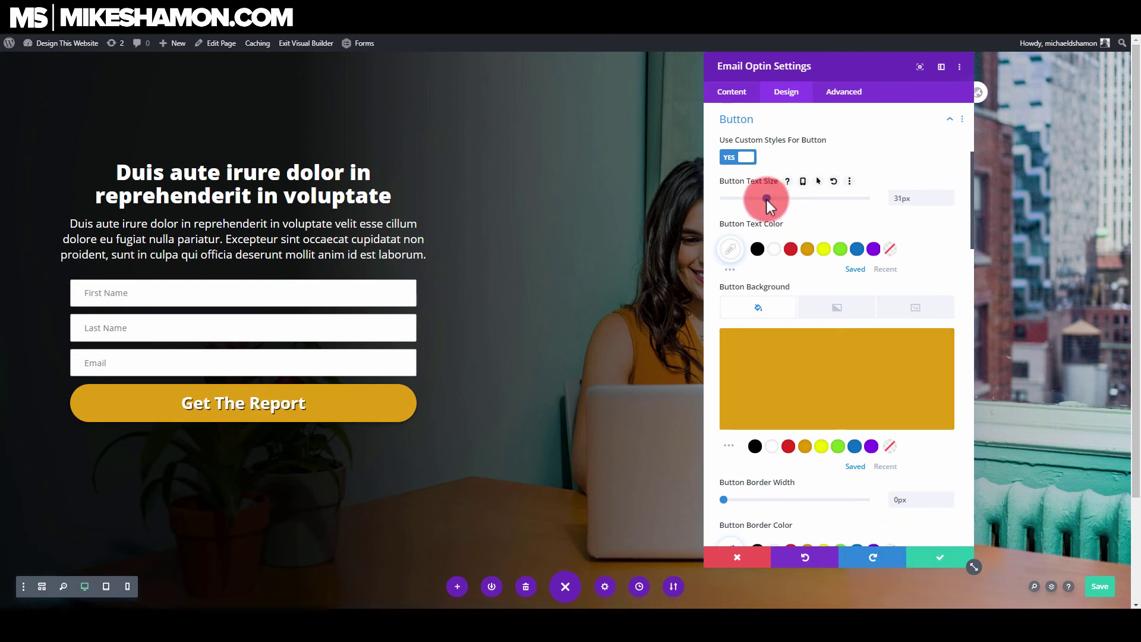
left_click(940, 560)
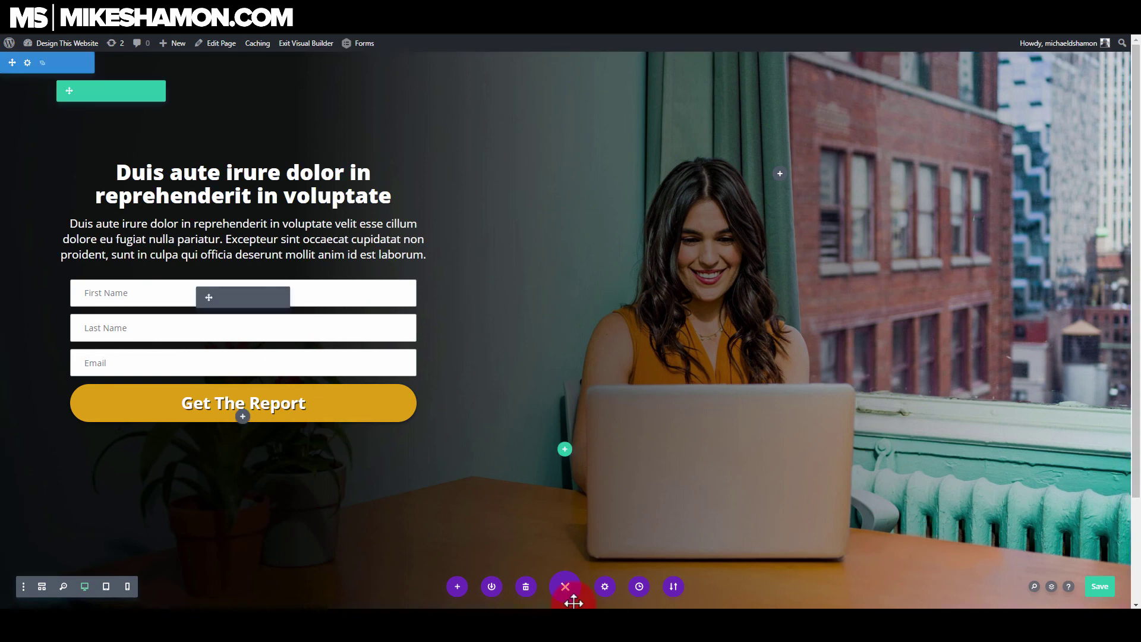
Save the page and switch the preview to phone width.
left_click(1100, 589)
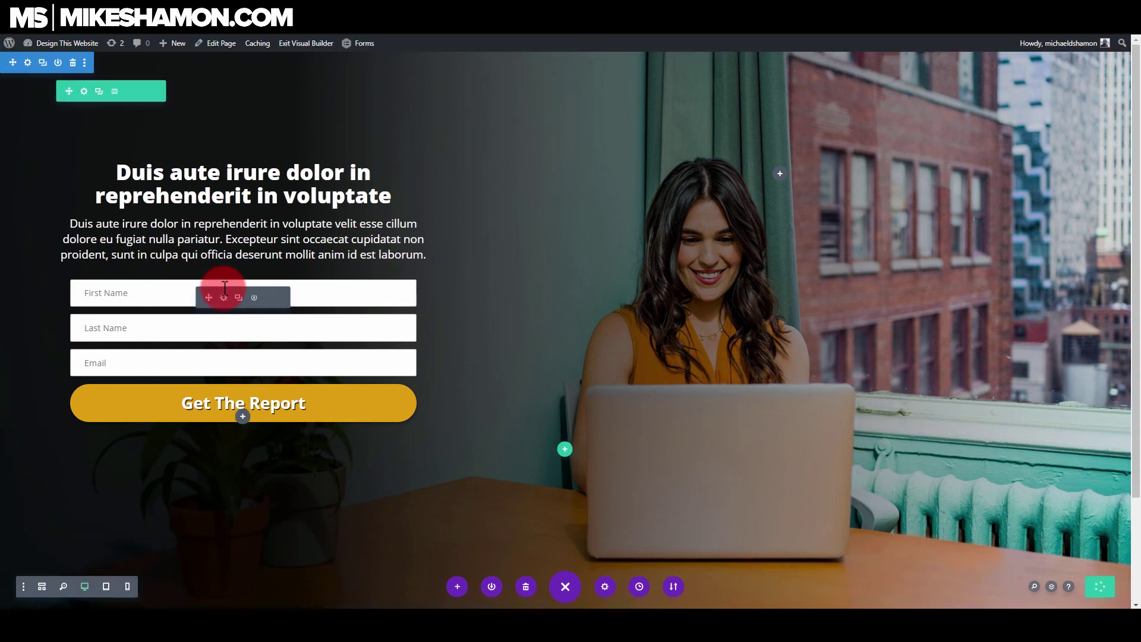
left_click_drag(223, 295, 481, 281)
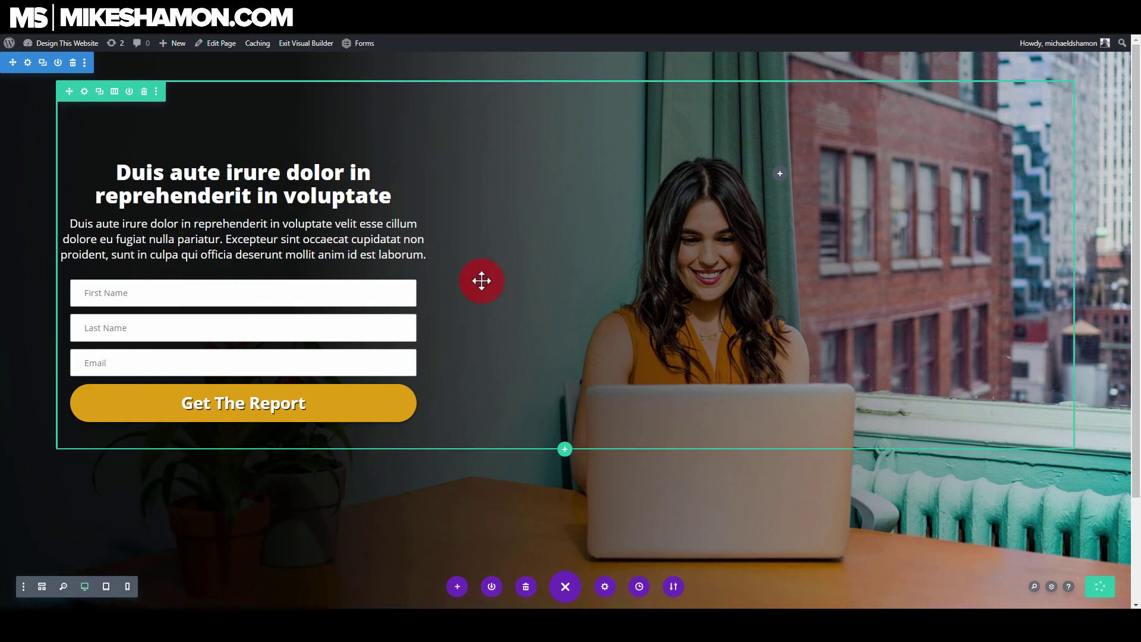
left_click(106, 587)
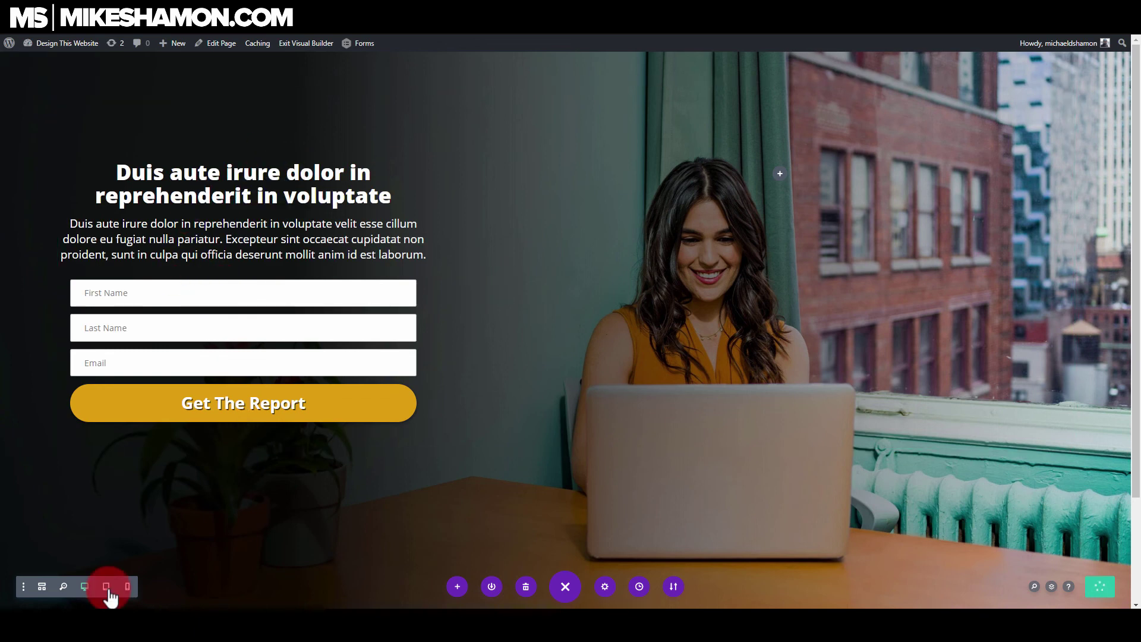
left_click(126, 587)
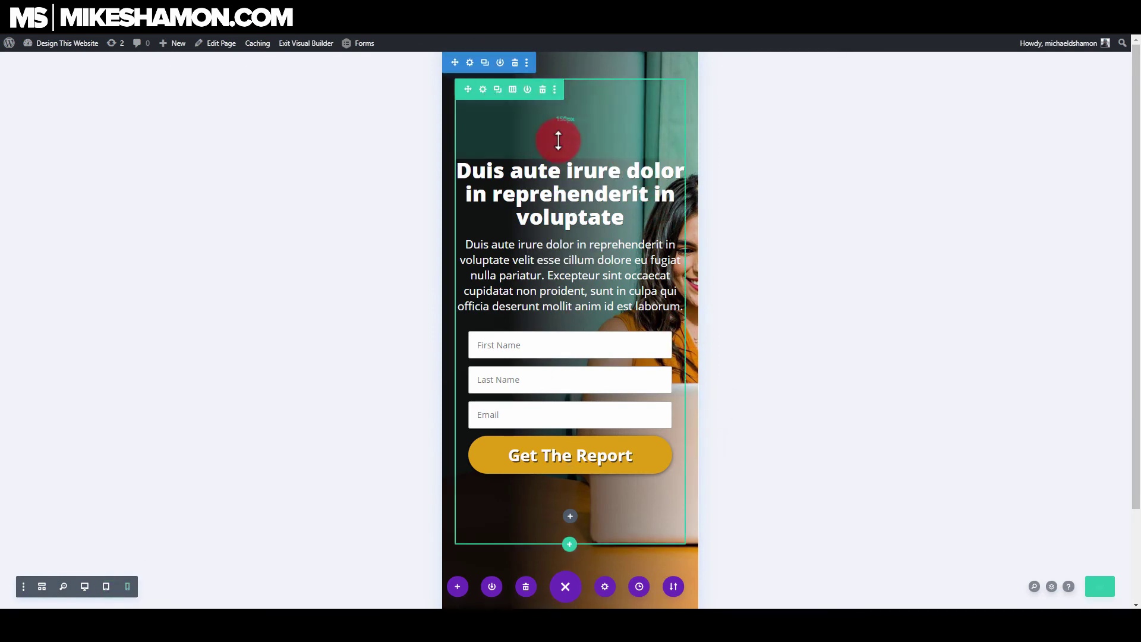
Set the row's phone-only top padding to 50px.
left_click(483, 90)
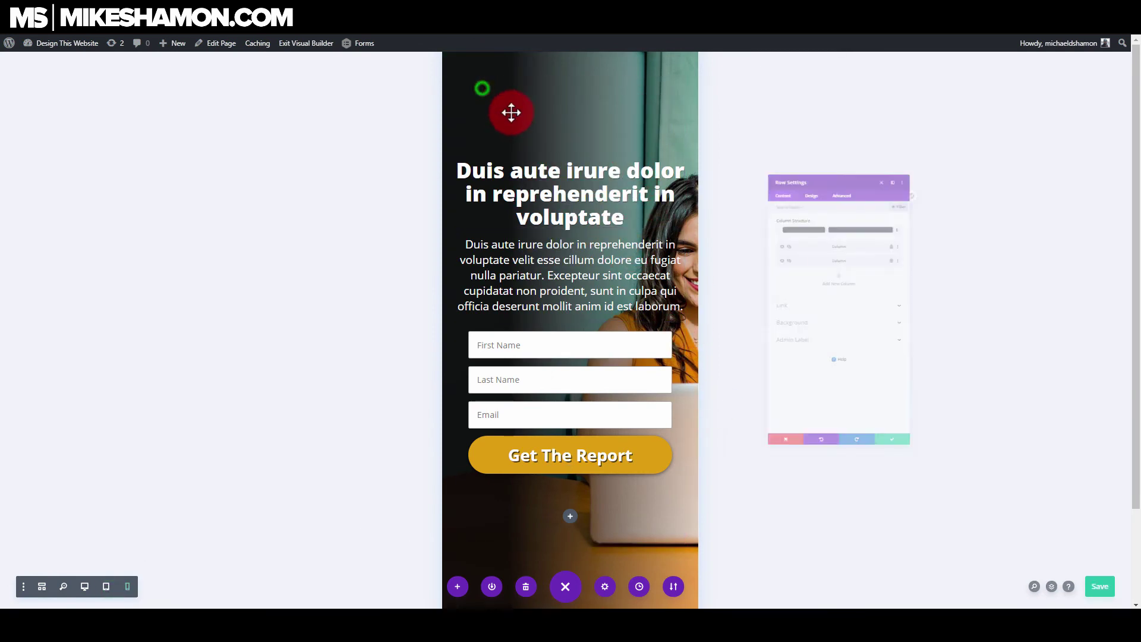
left_click(771, 93)
left_click(776, 173)
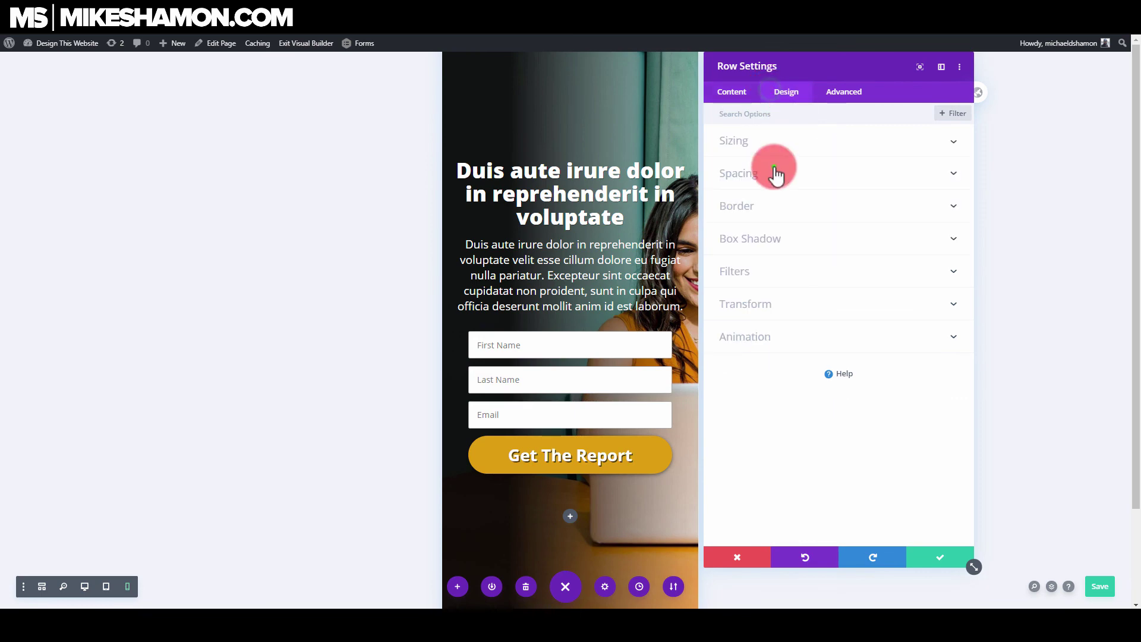
left_click(748, 261)
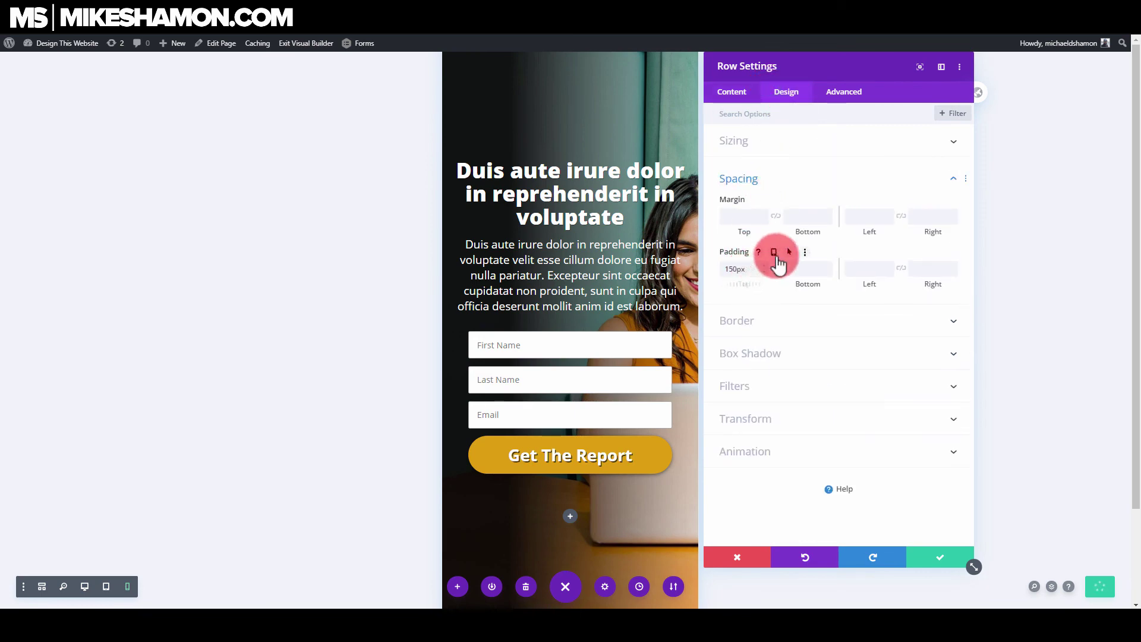
left_click(774, 252)
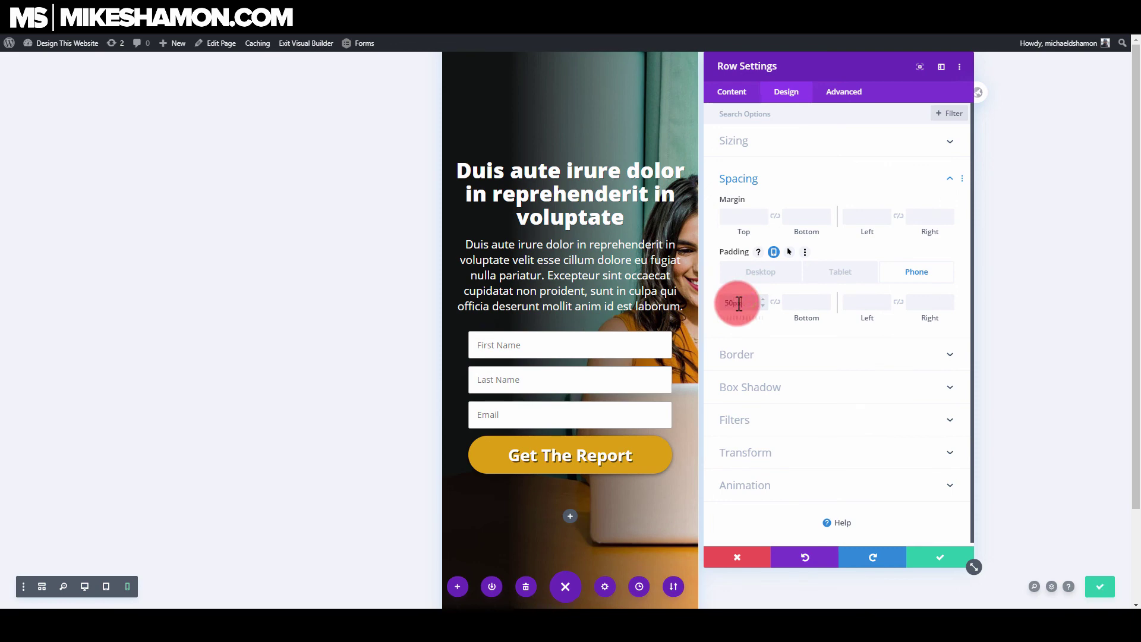
left_click_drag(739, 304, 729, 305)
left_click(936, 558)
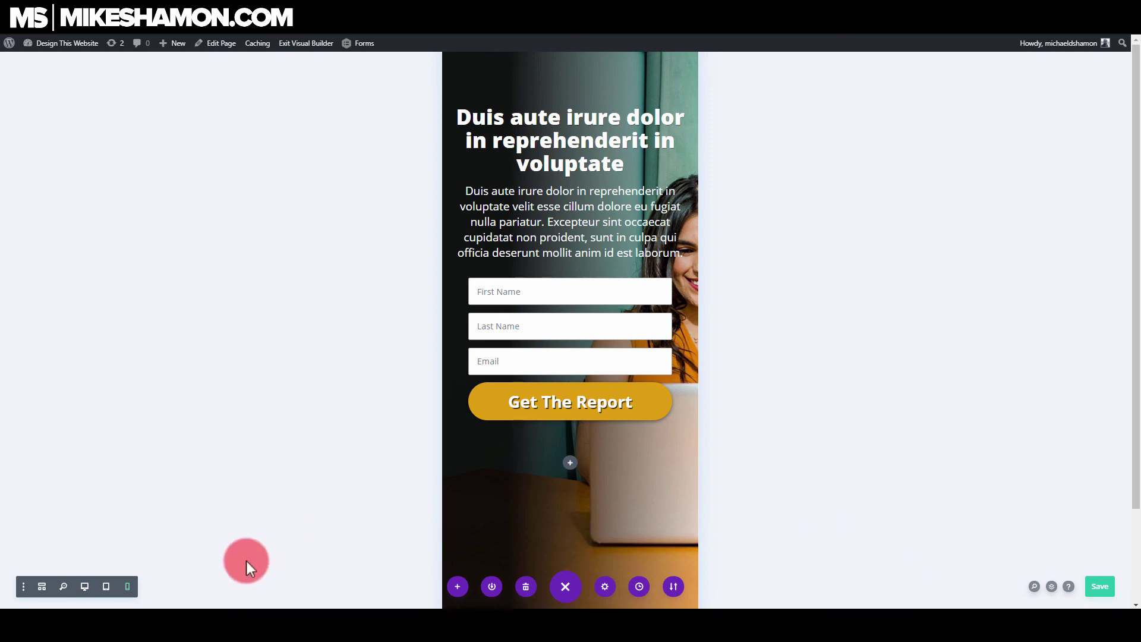
Set the headline's phone-specific text size to 28px.
left_click(109, 587)
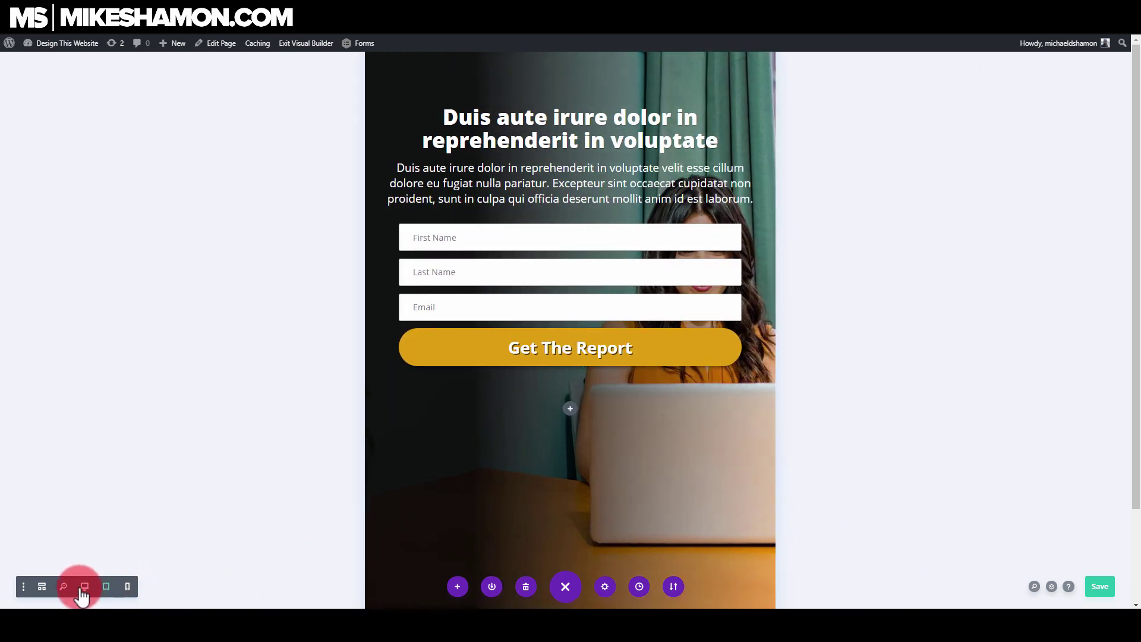
left_click(127, 587)
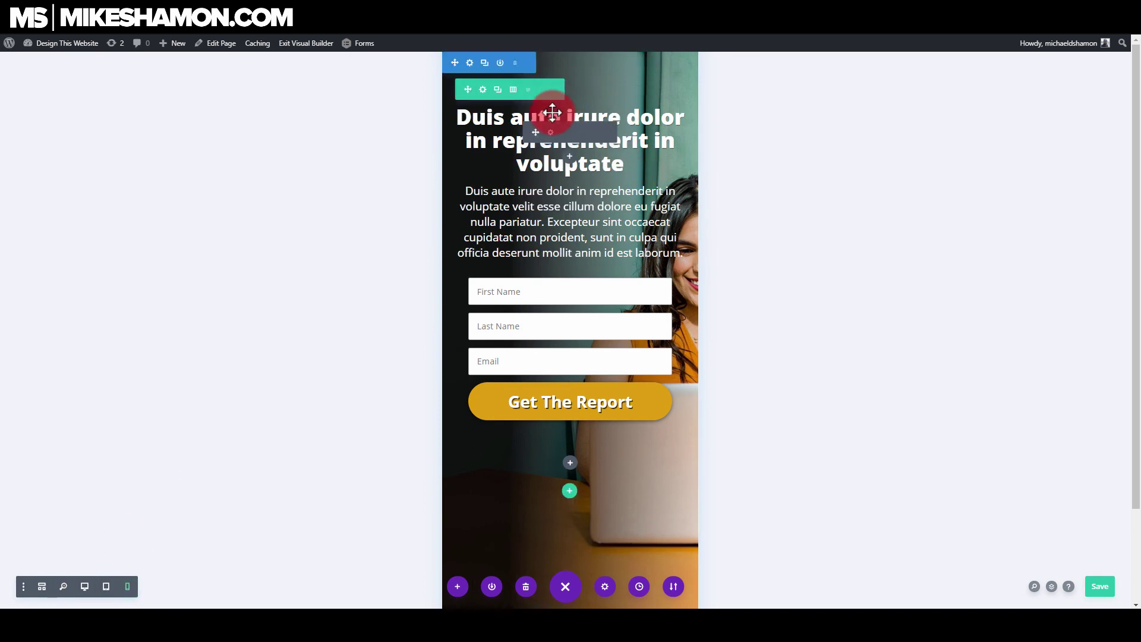
left_click(550, 132)
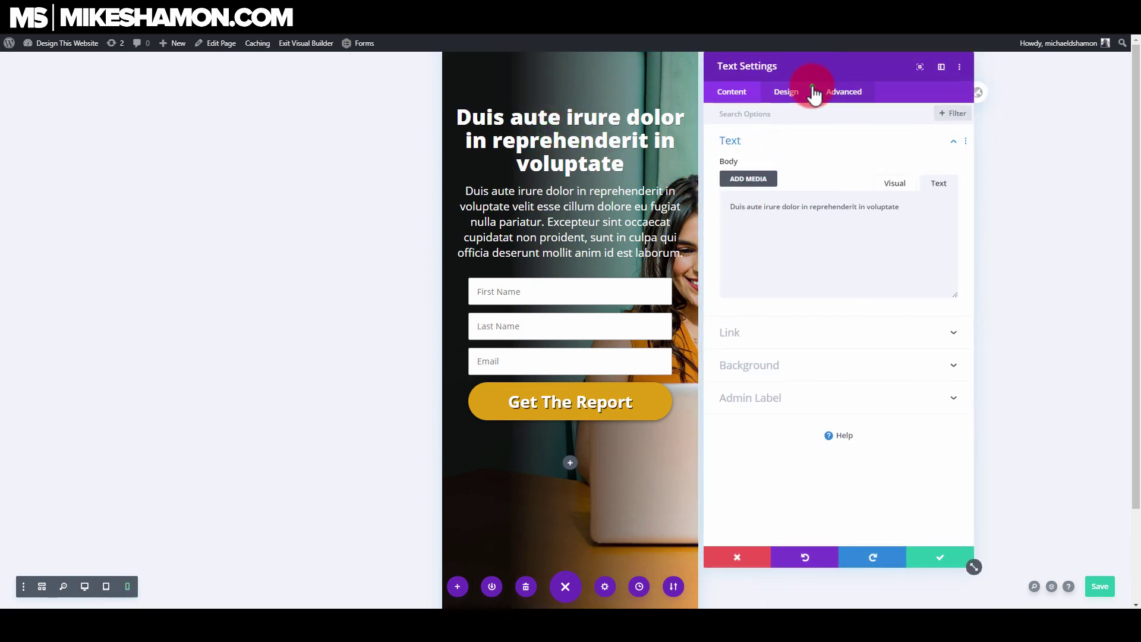
left_click(832, 91)
left_click(787, 91)
left_click(749, 140)
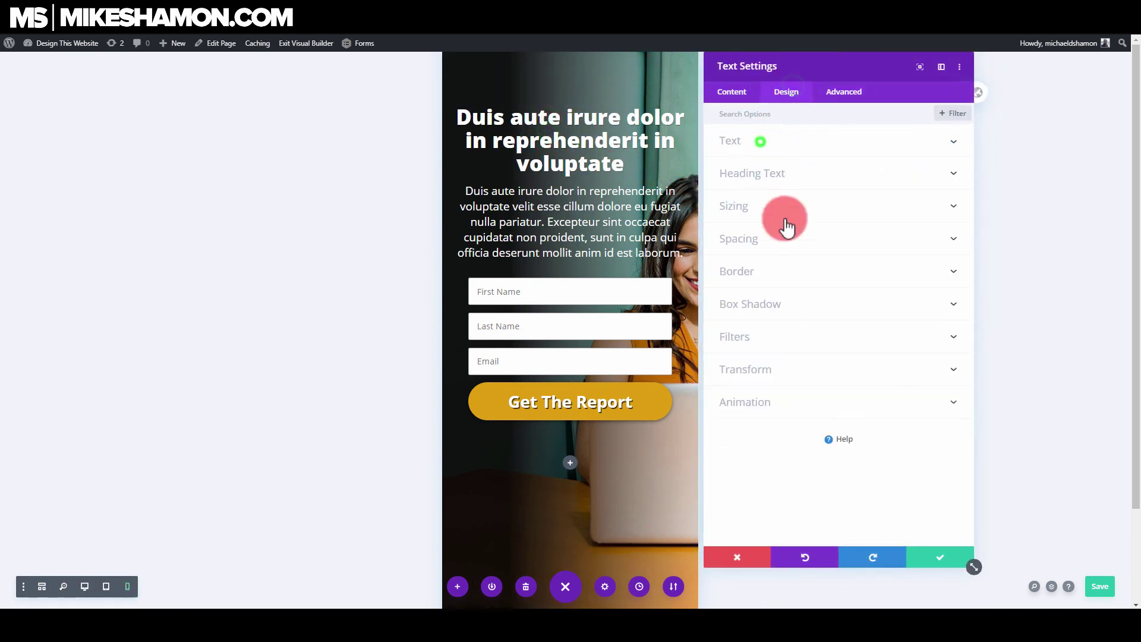
scroll(771, 372, "down", 2)
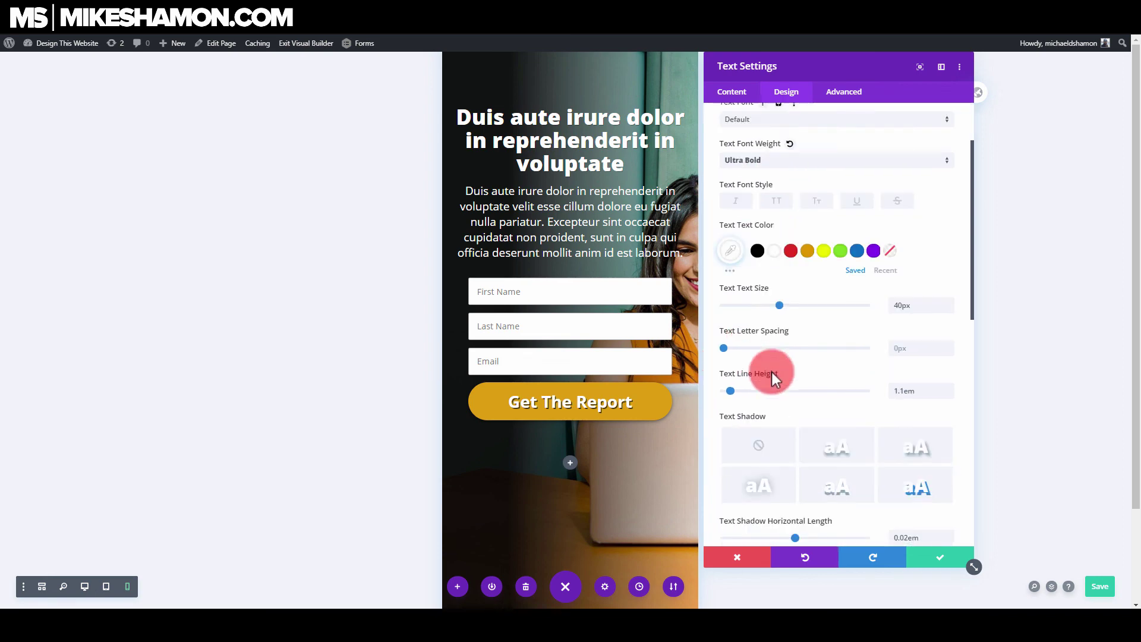
left_click(794, 283)
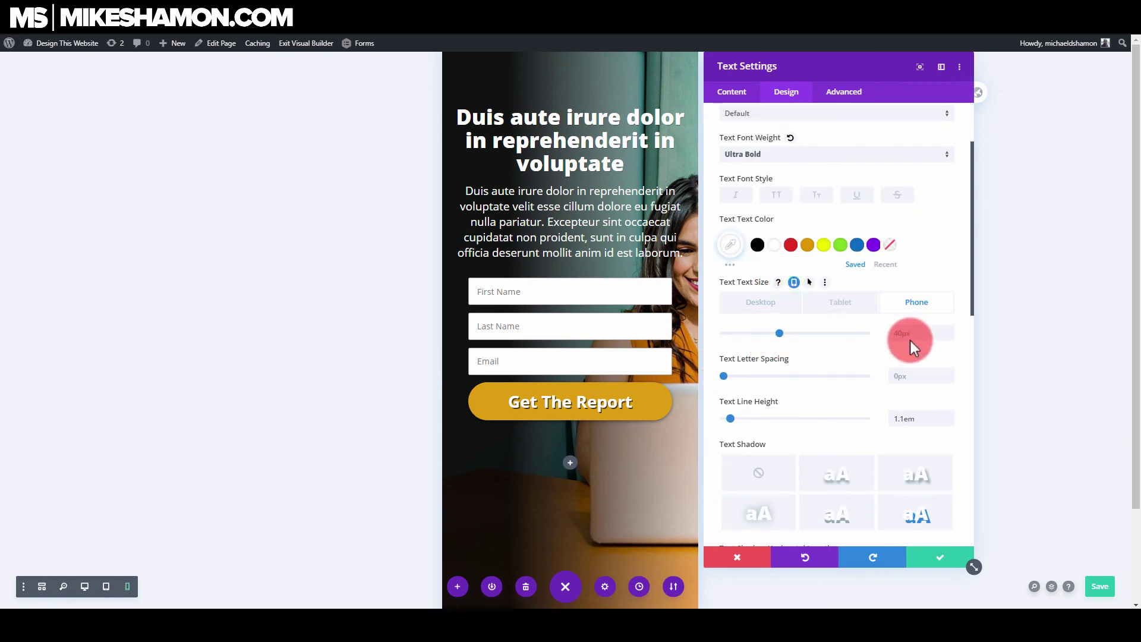
left_click_drag(776, 330, 763, 332)
left_click(928, 568)
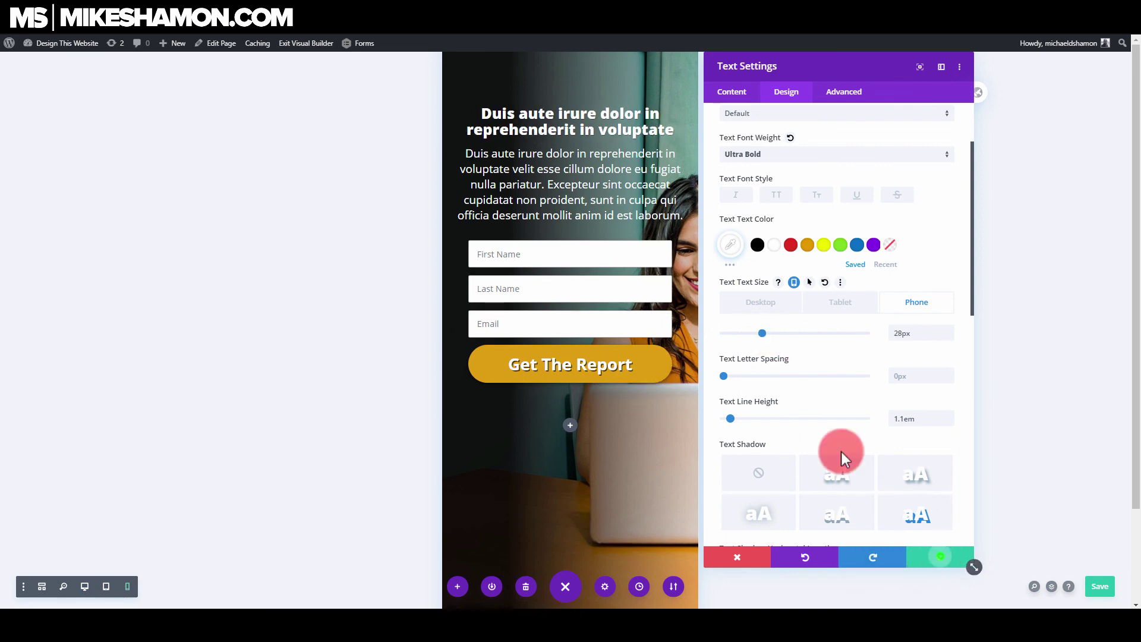
Set the paragraph's phone text size to 18px and return to the desktop preview.
left_click(552, 164)
left_click(790, 89)
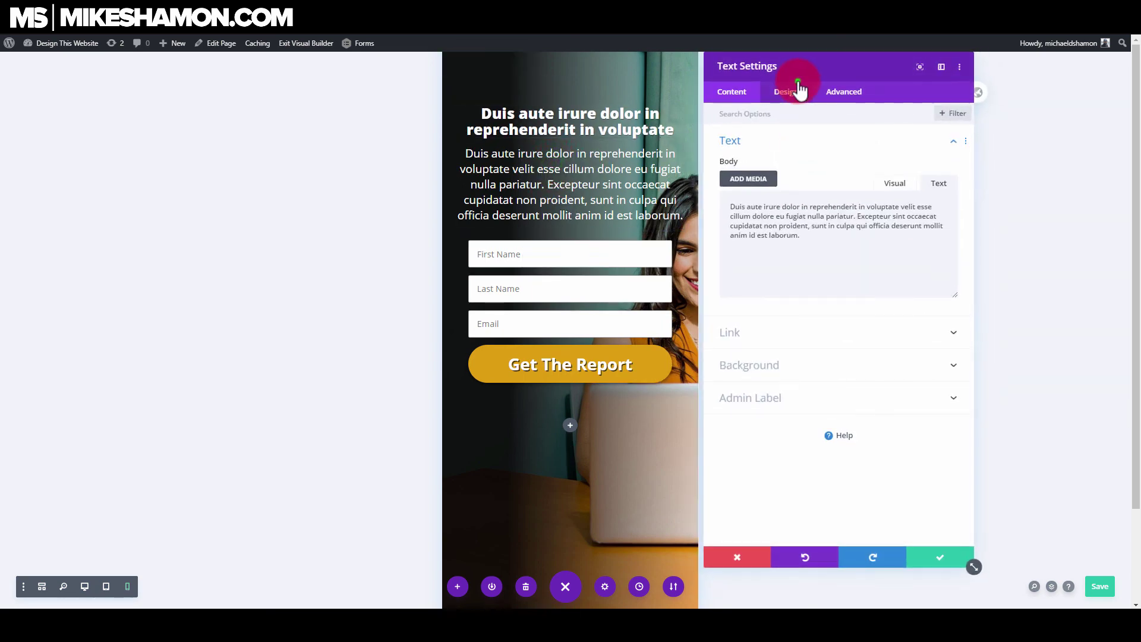
left_click(774, 142)
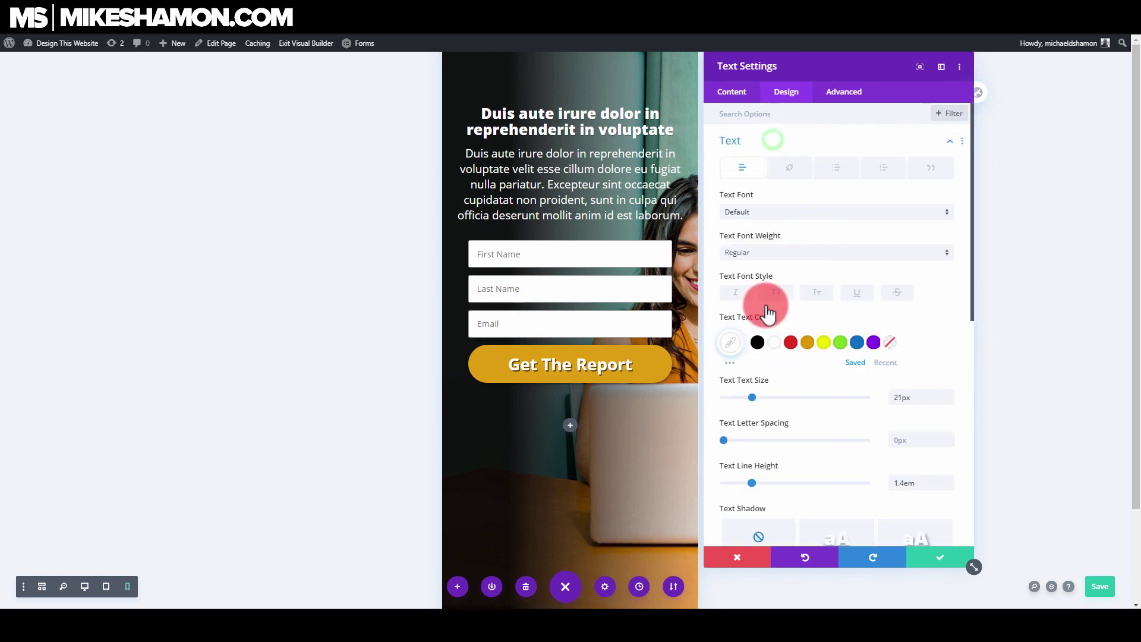
left_click(794, 381)
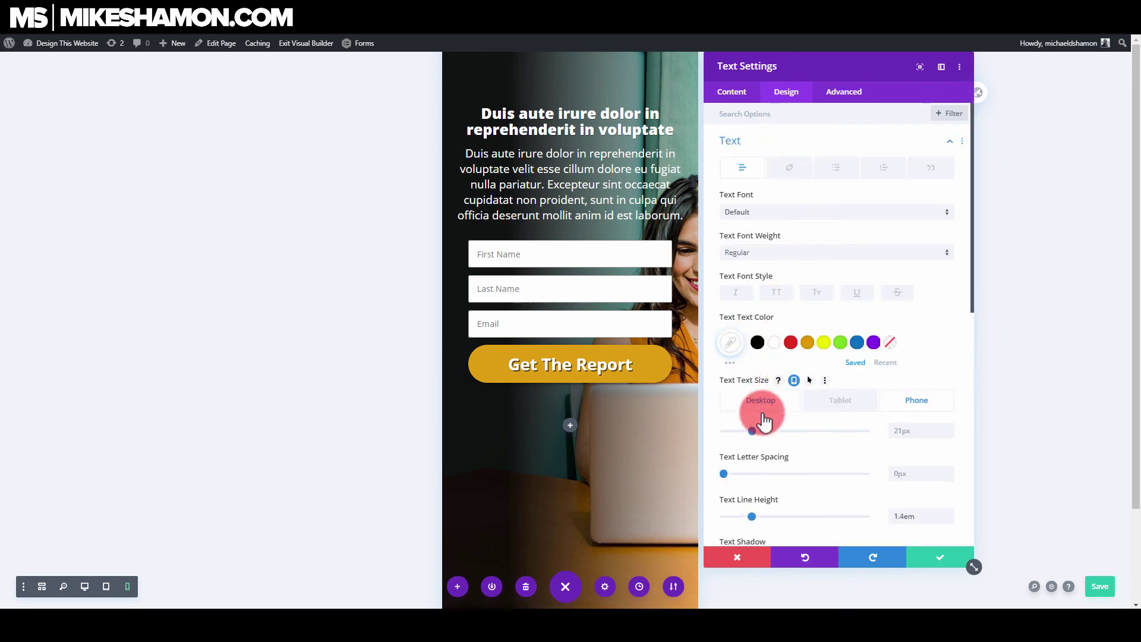
left_click_drag(749, 432, 747, 433)
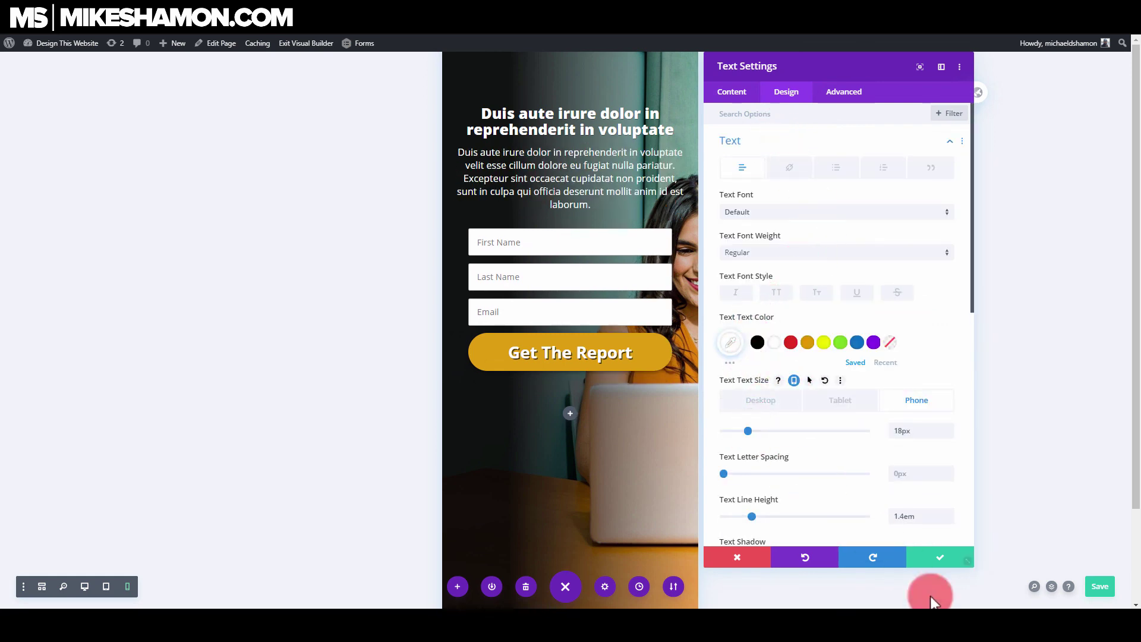
left_click(951, 560)
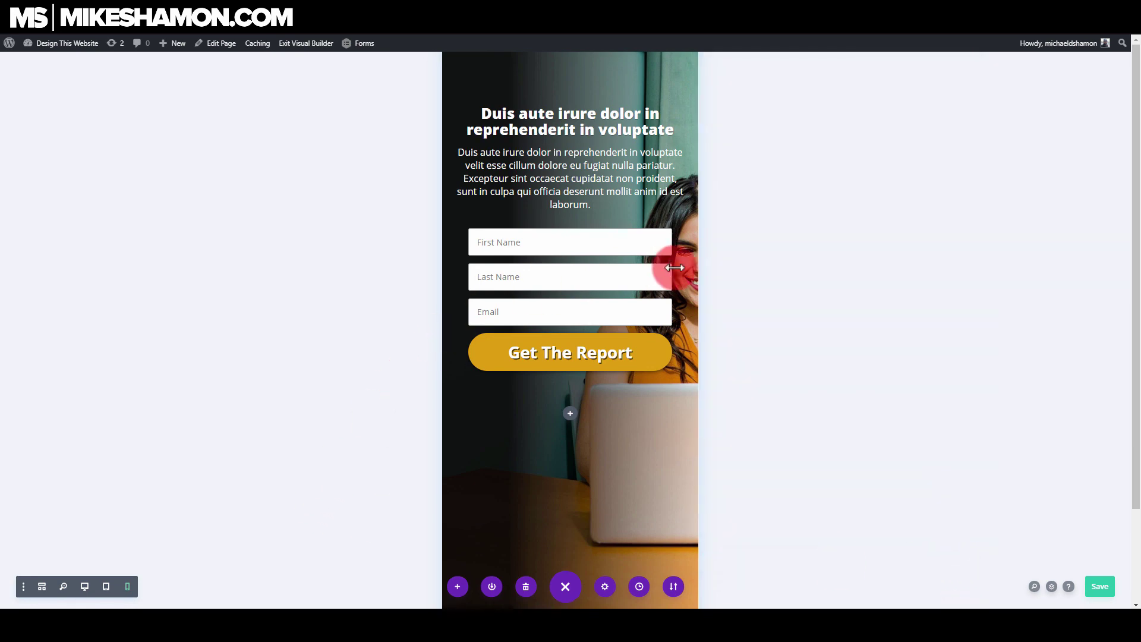
left_click(84, 586)
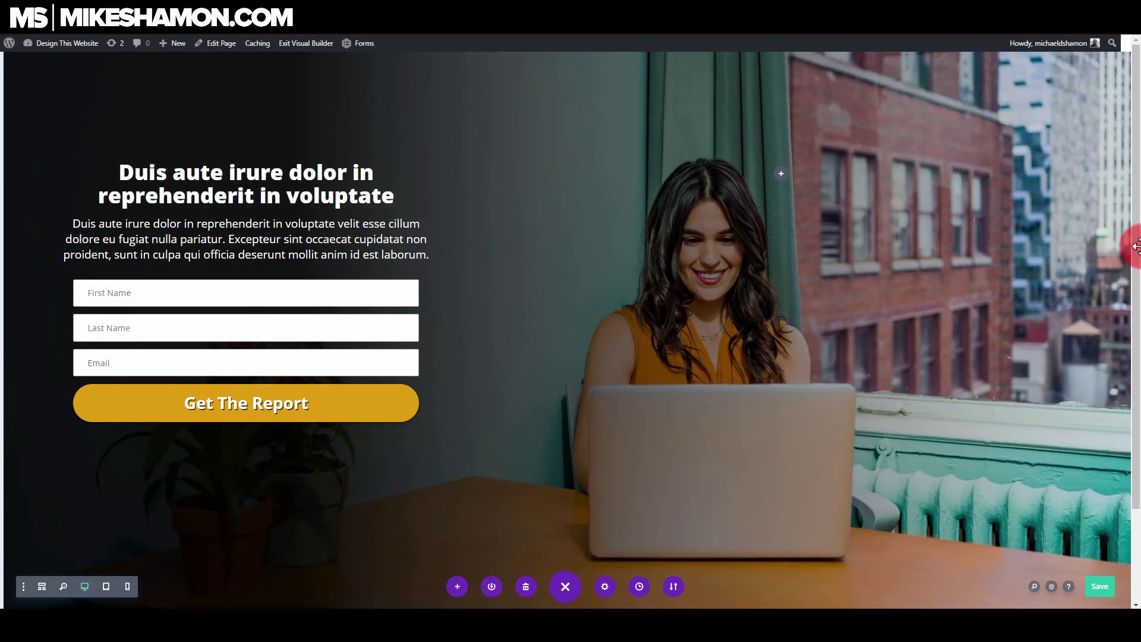